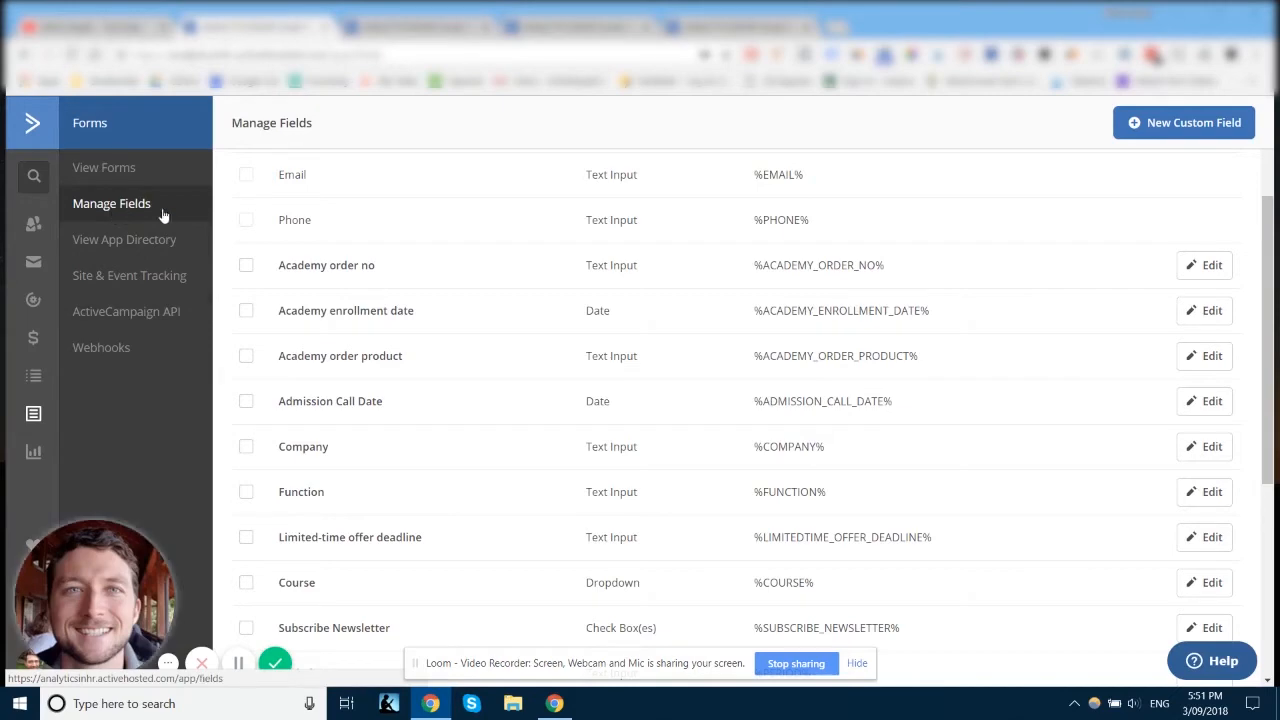
Examine the list of contact fields, especially the built-in First Name, Last Name, Email and Phone fields
scroll(630, 346, "up", 2)
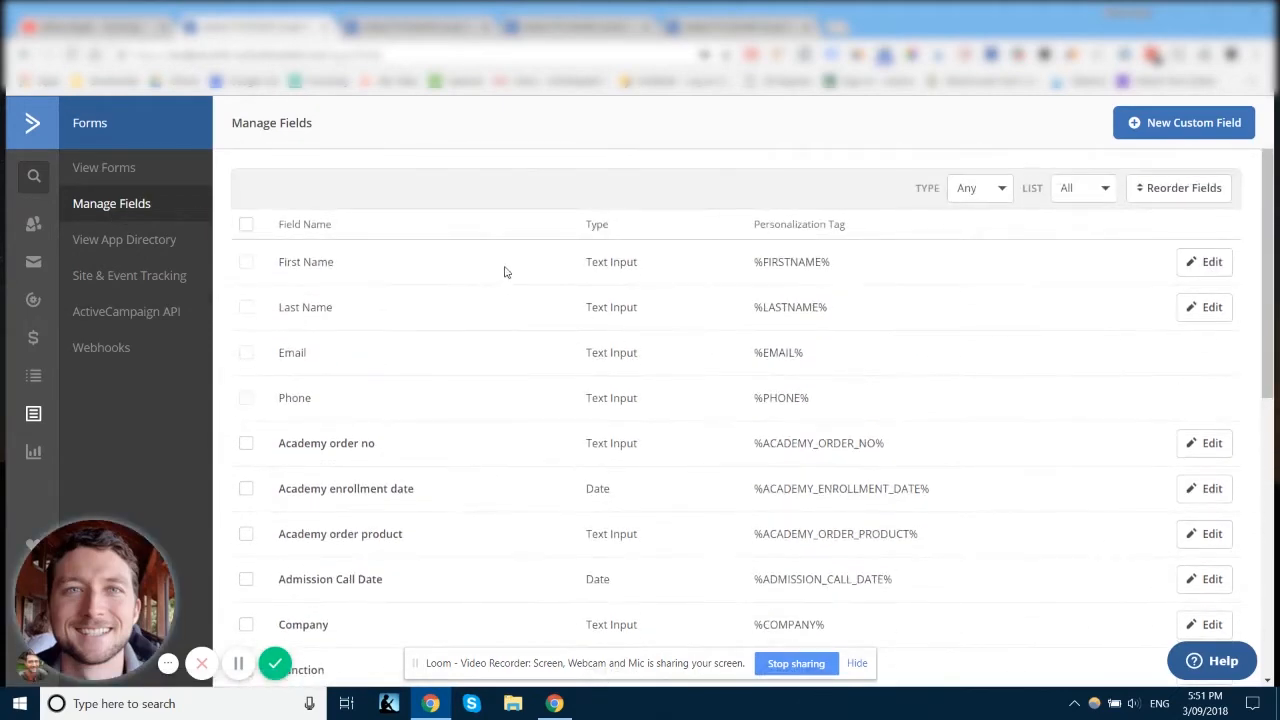
scroll(555, 300, "down", 4)
scroll(564, 310, "down", 2)
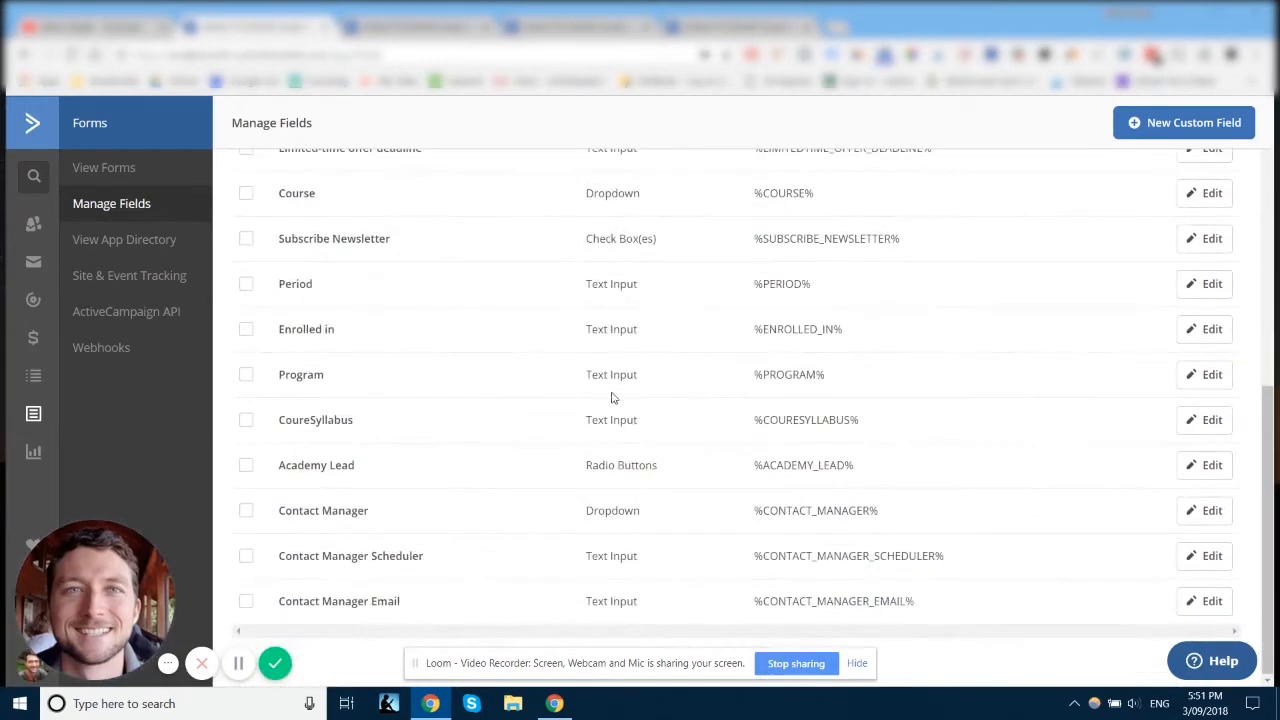
scroll(600, 380, "up", 6)
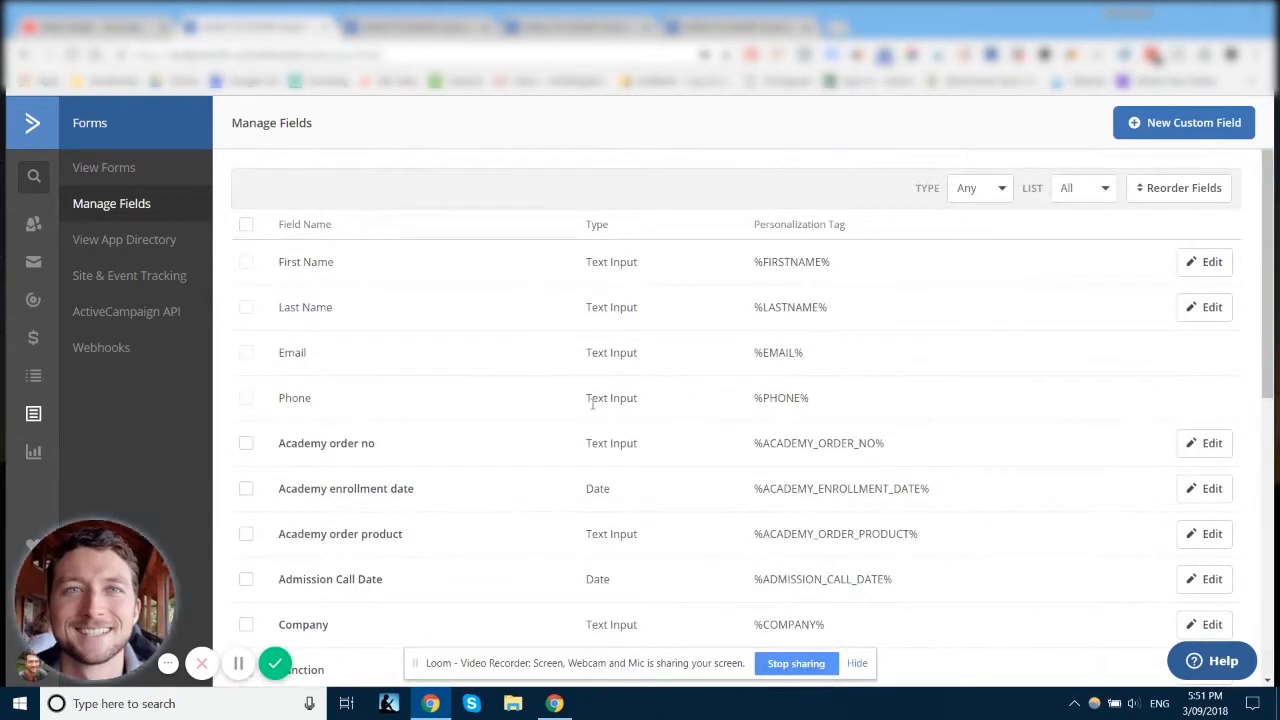
left_click_drag(818, 405, 278, 262)
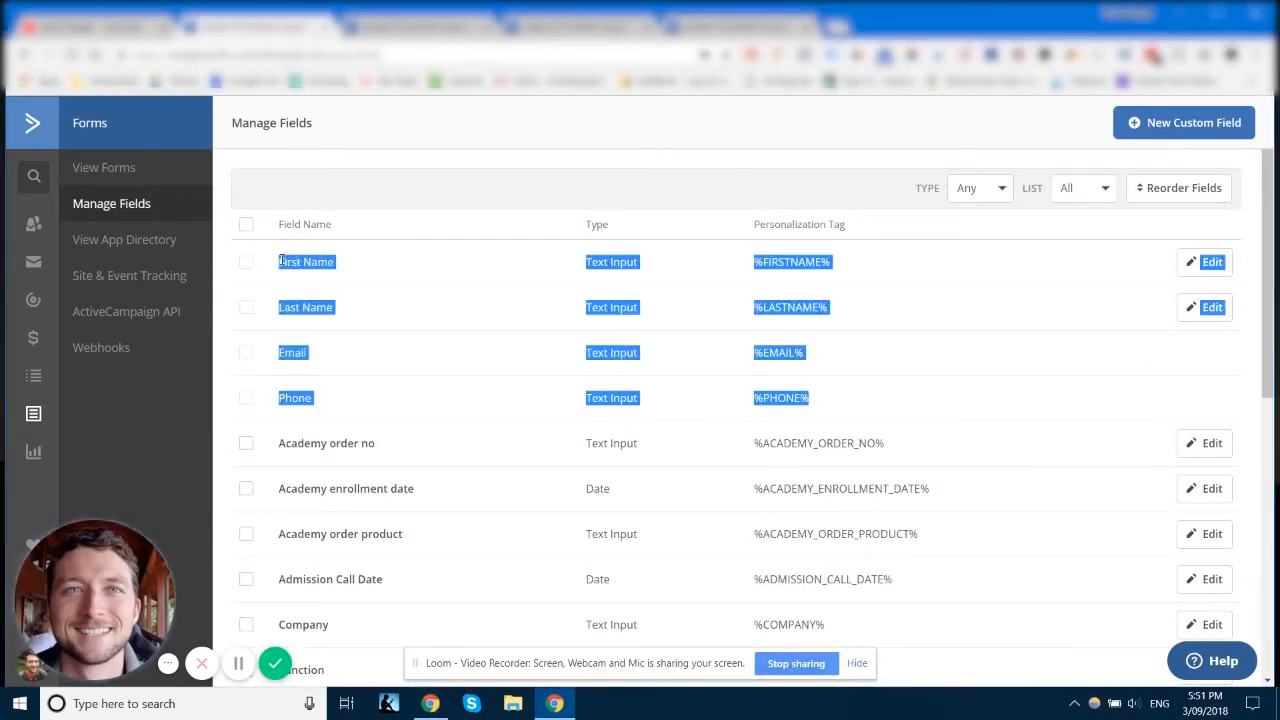
left_click(700, 270)
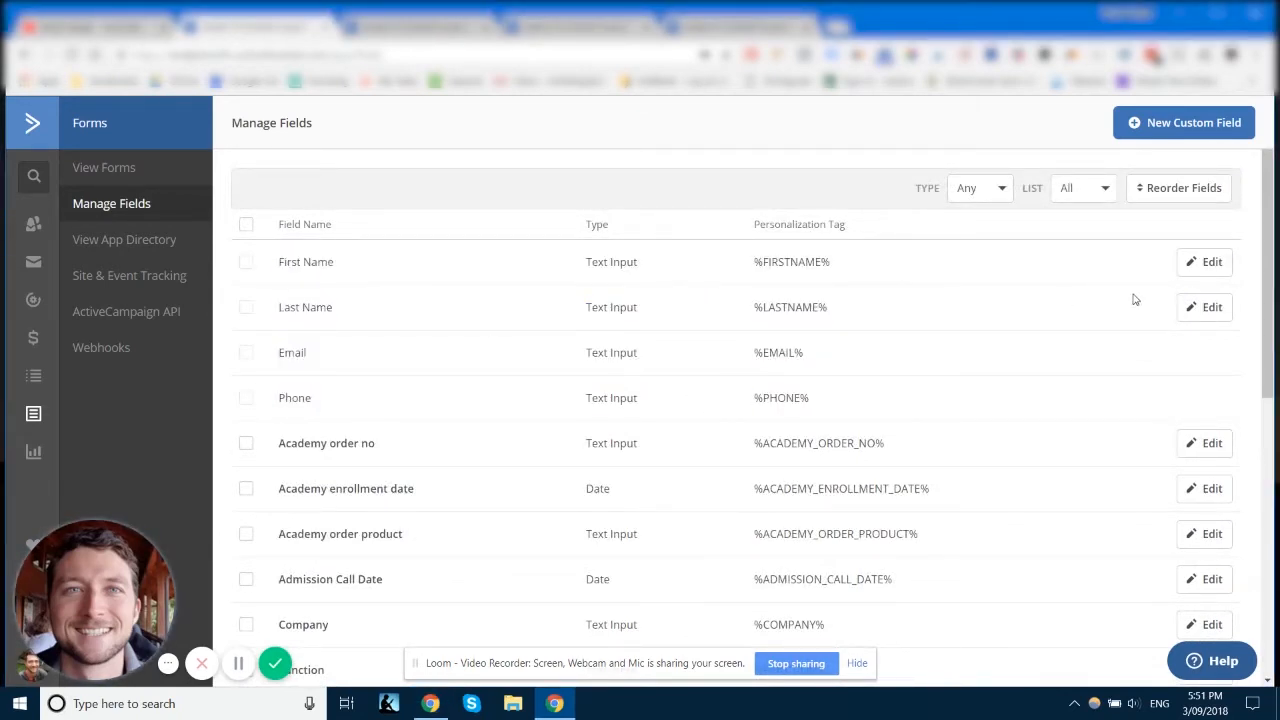
Inspect the default value options of the First Name and Last Name fields, and compare the Email and Phone personalization tags
left_click(1212, 262)
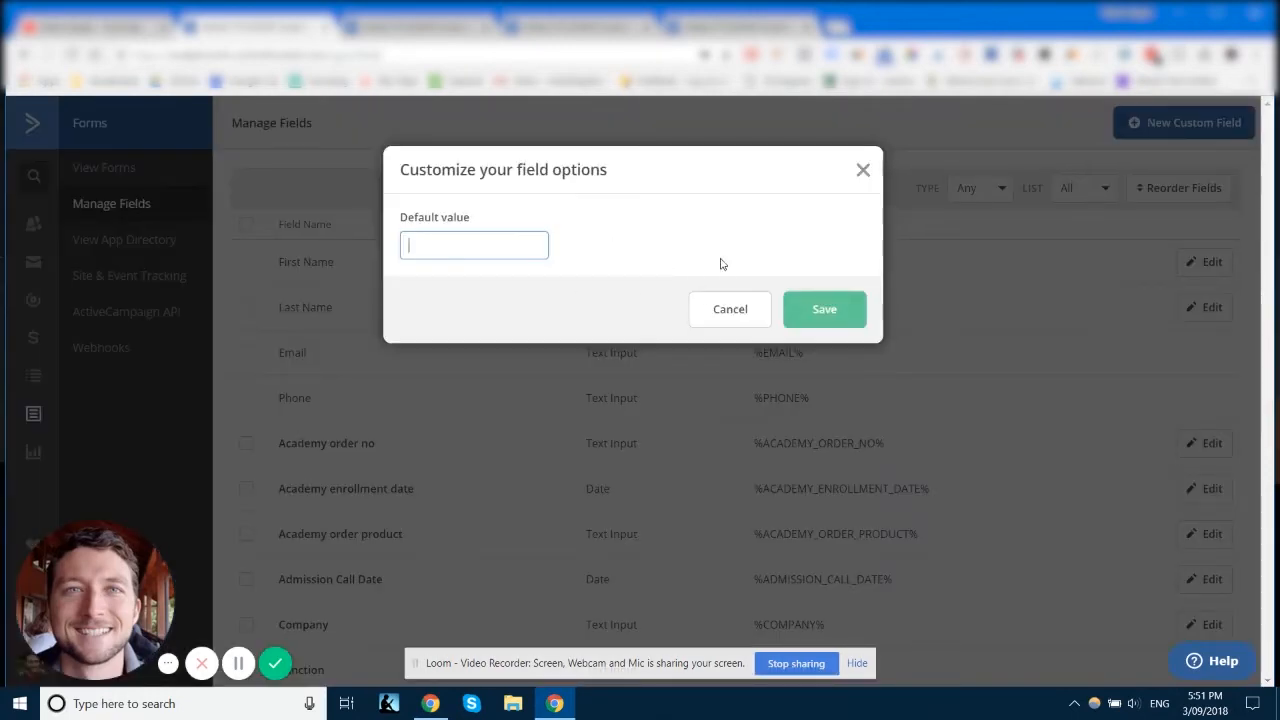
left_click(743, 309)
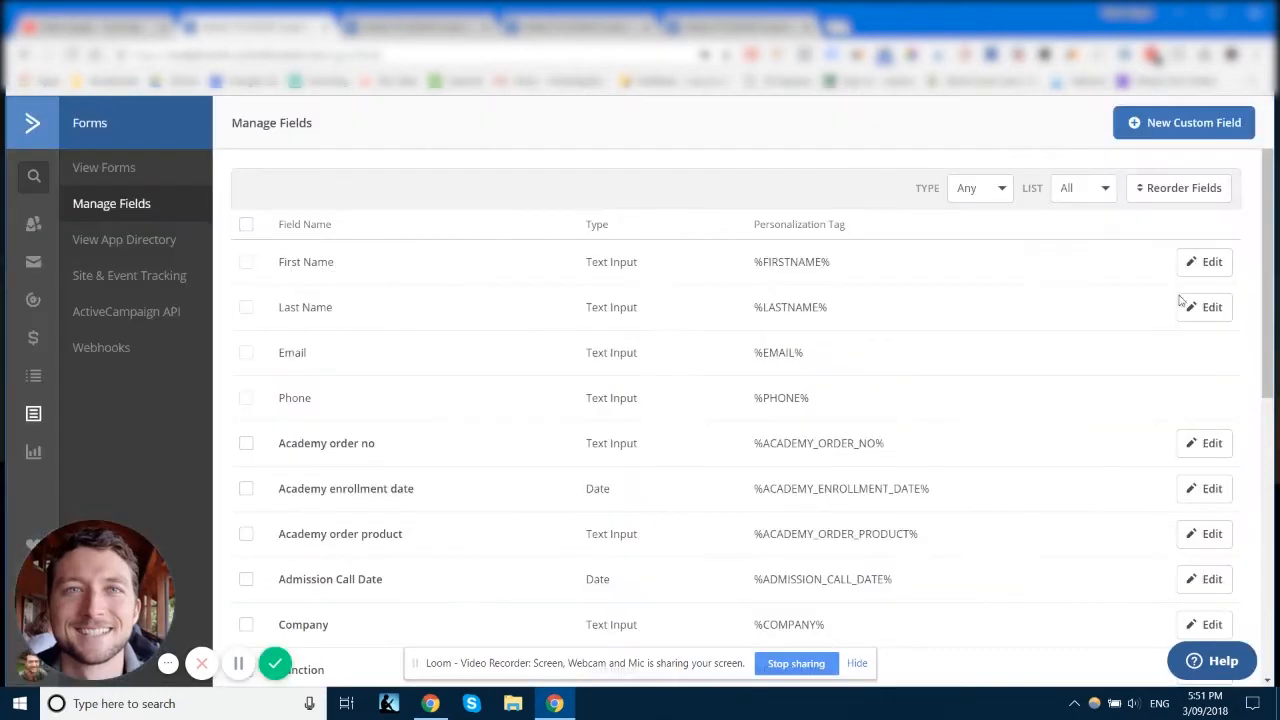
left_click(1183, 304)
left_click(743, 312)
left_click_drag(749, 355, 871, 354)
left_click_drag(808, 396, 741, 403)
left_click(646, 401)
Set the First Name field's default value to "there" and save it
left_click(1192, 272)
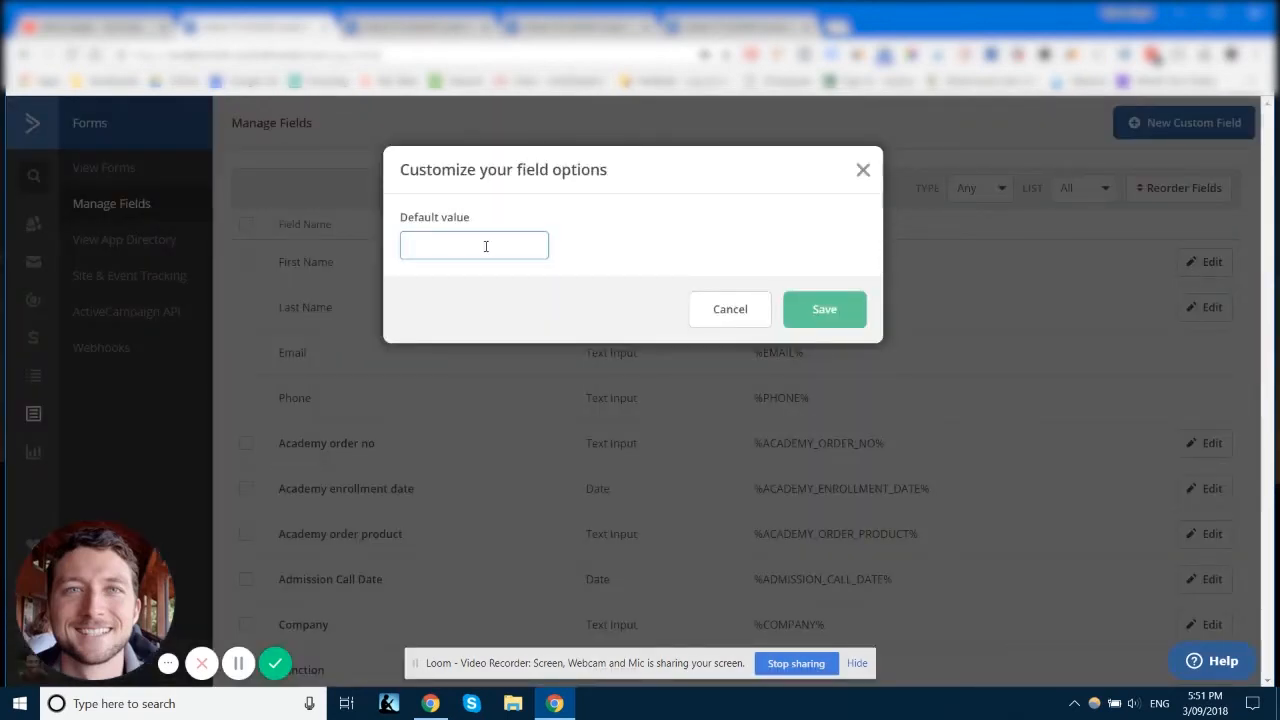
type("there")
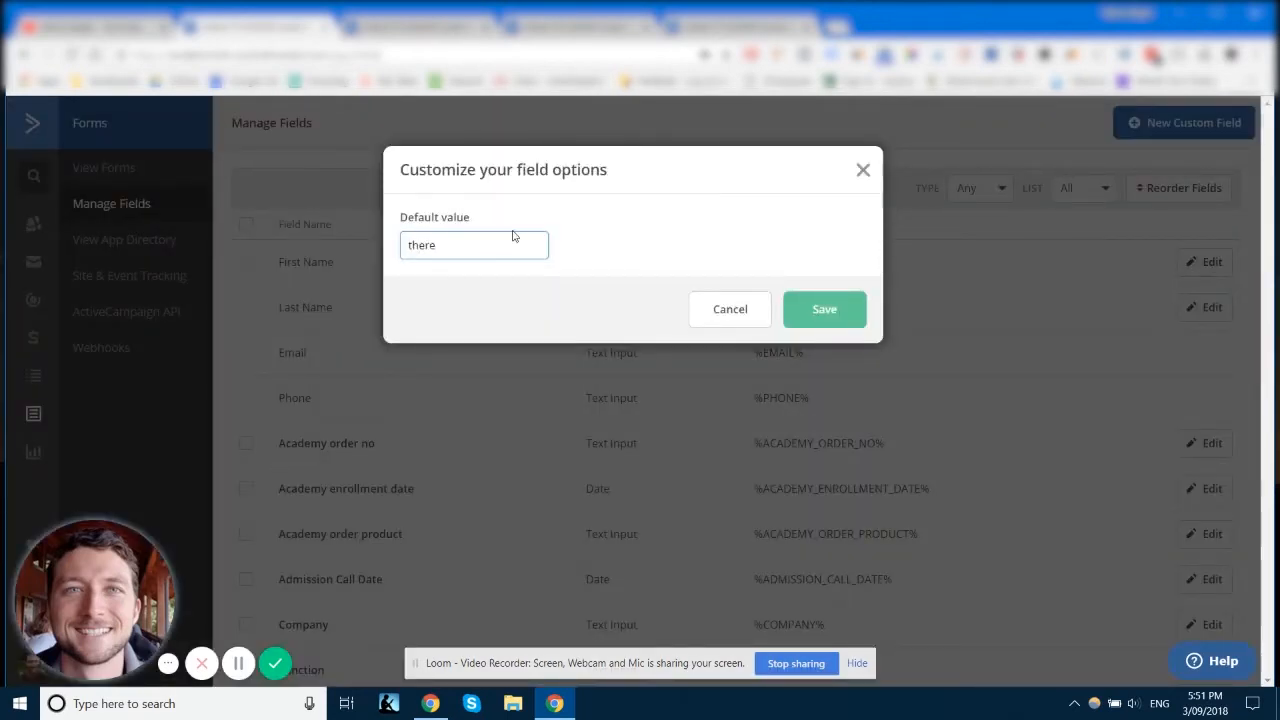
left_click(825, 311)
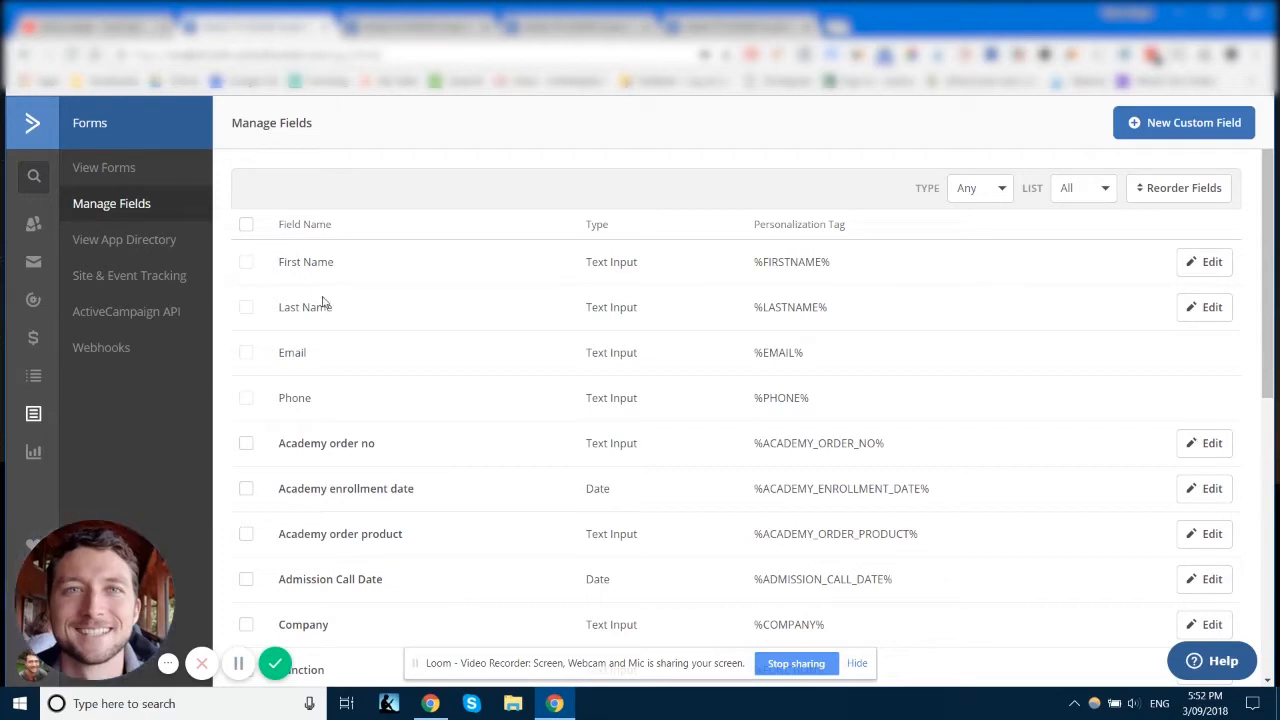
left_click(1190, 265)
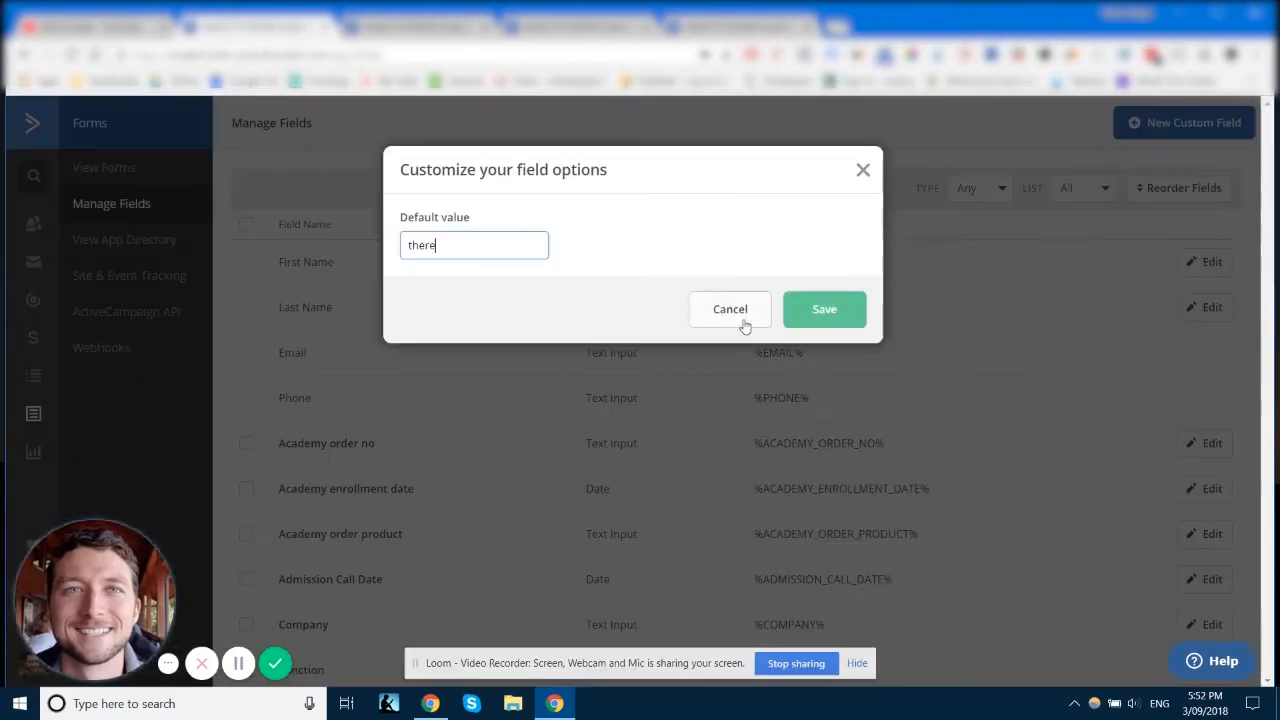
left_click(840, 320)
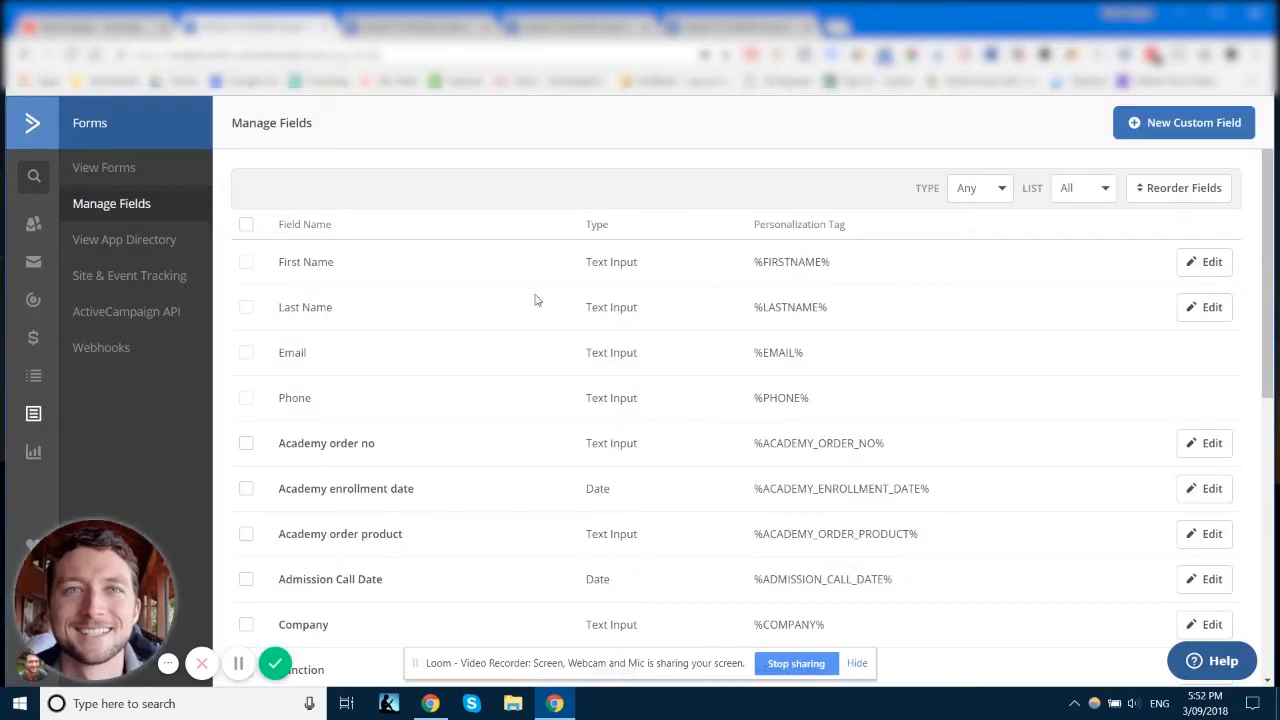
Examine the custom fields in the list, especially Contact Manager, Contact Manager Scheduler and Contact Manager Email
scroll(534, 300, "down", 4)
scroll(532, 360, "down", 2)
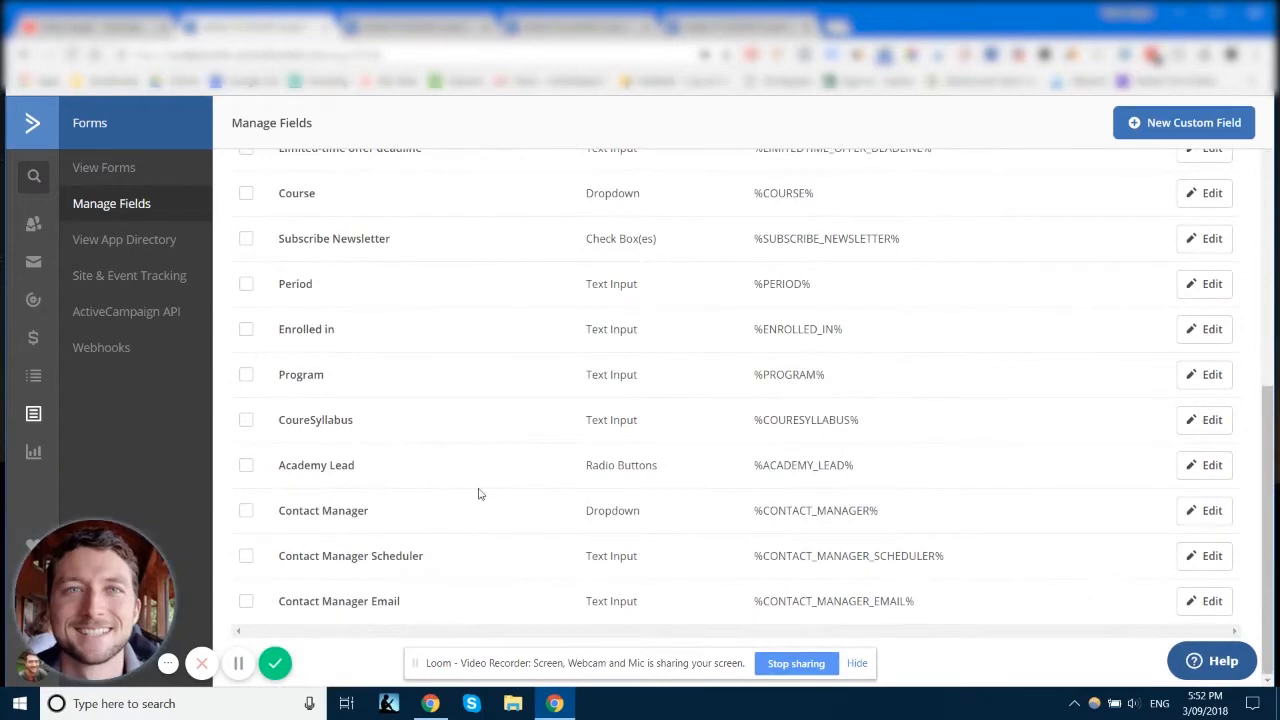
scroll(575, 489, "up", 5)
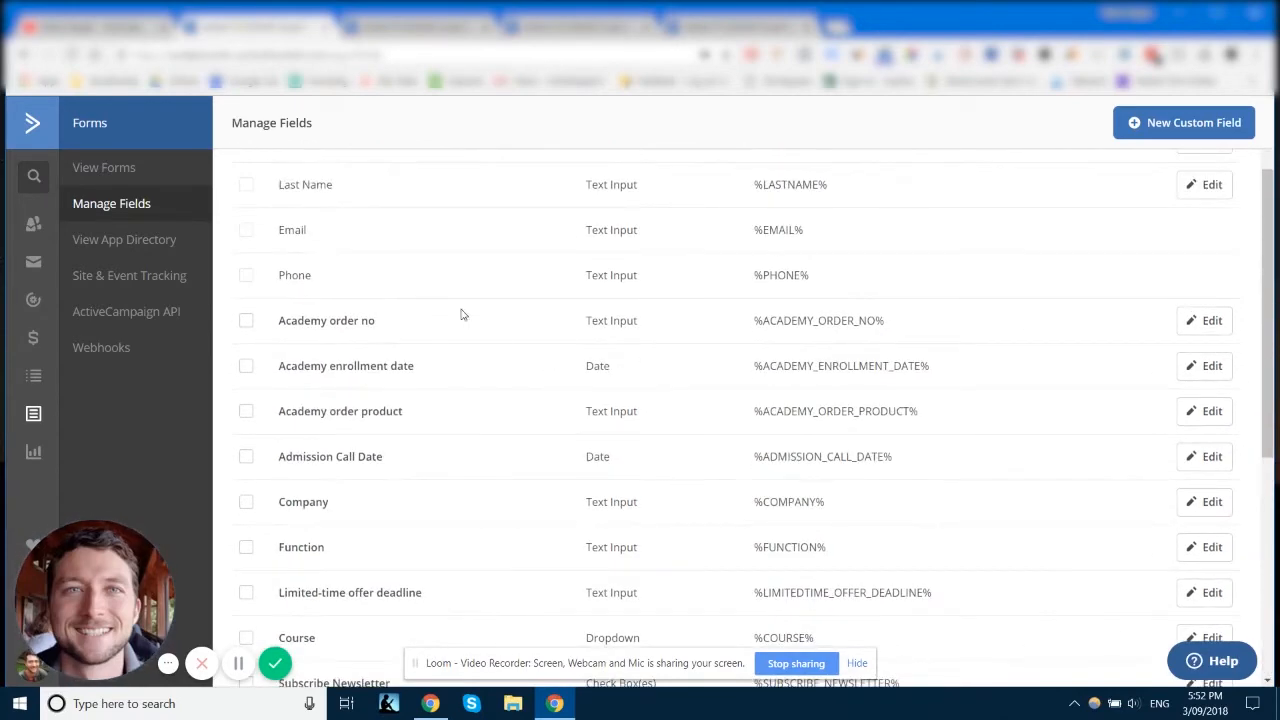
scroll(636, 361, "down", 5)
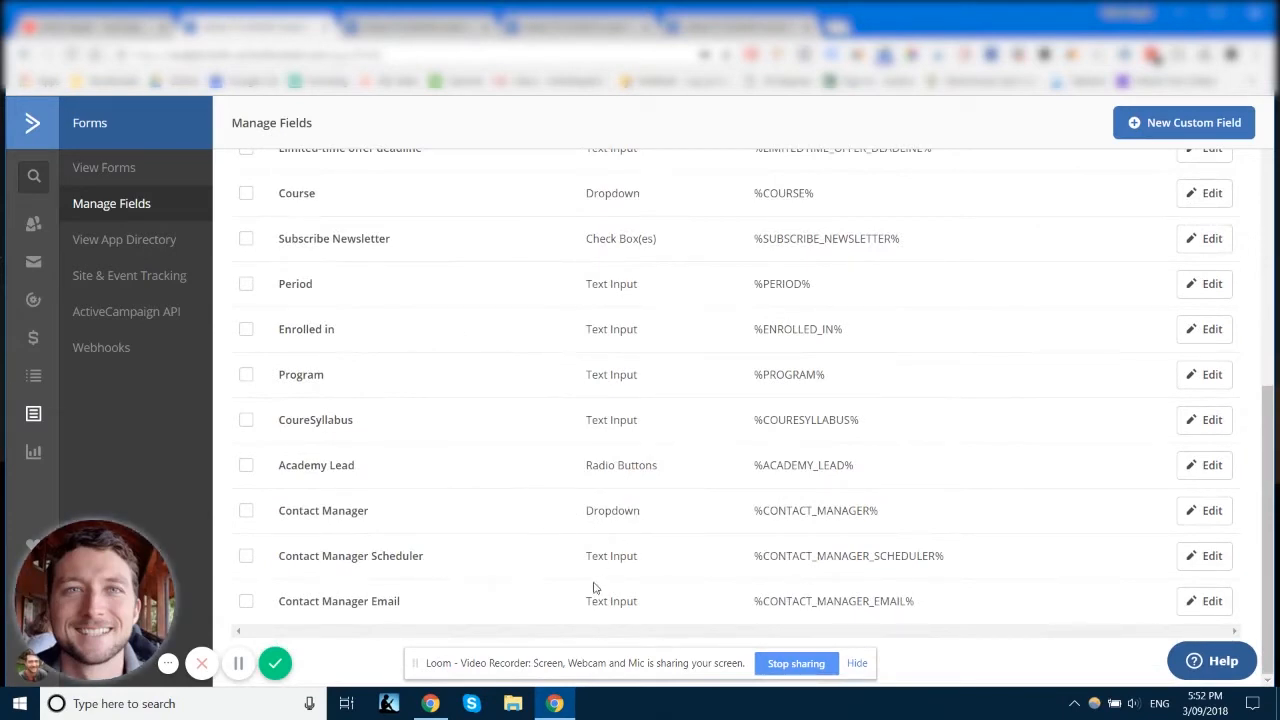
left_click_drag(280, 510, 443, 597)
left_click(524, 600)
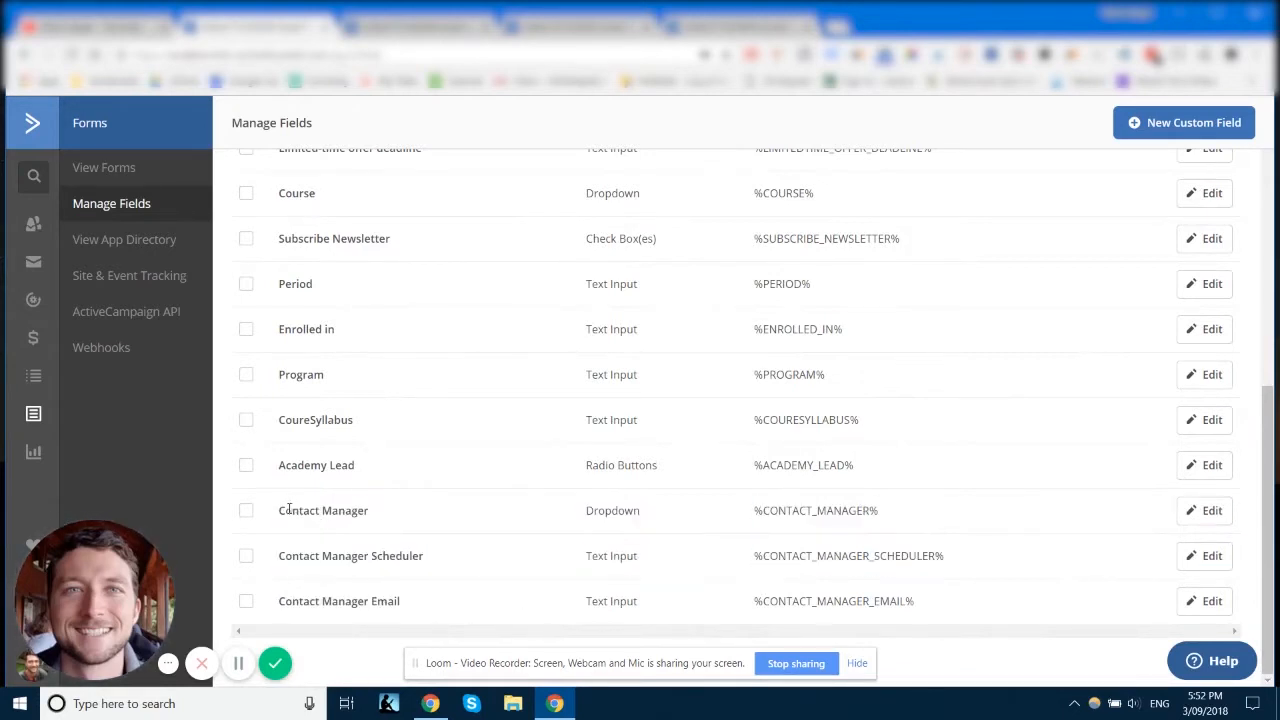
left_click_drag(280, 510, 383, 532)
left_click_drag(281, 556, 457, 563)
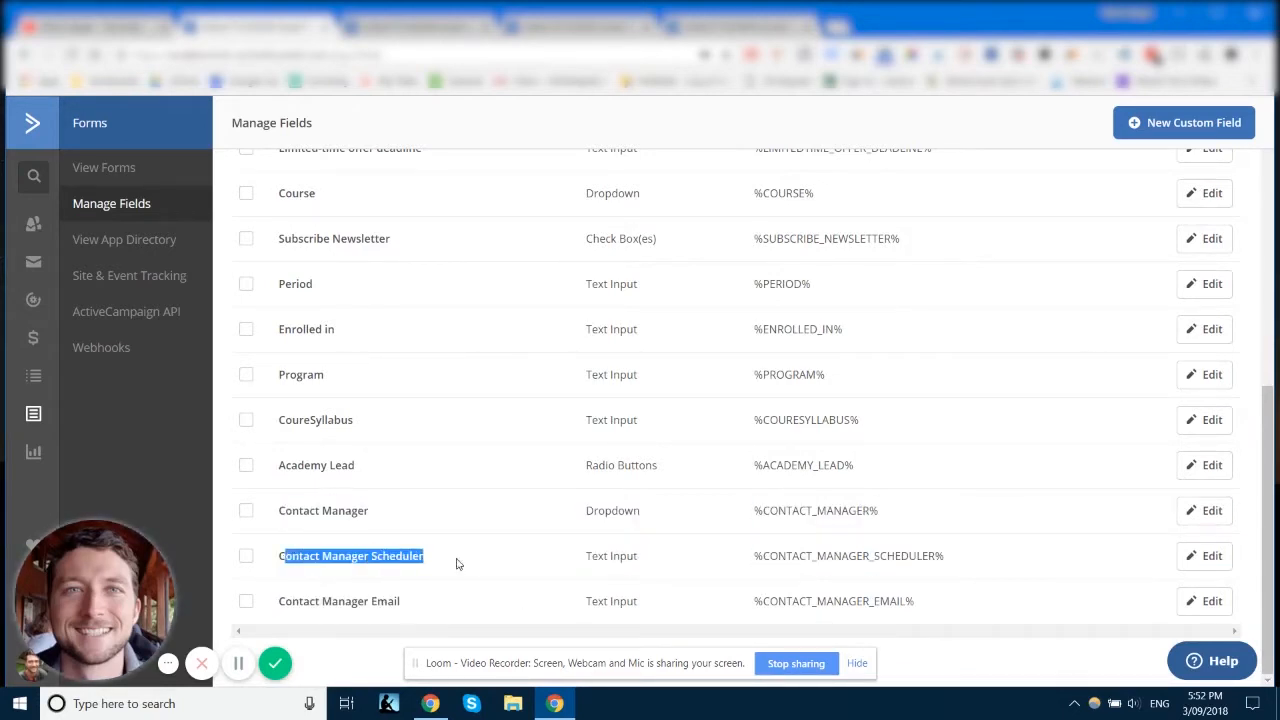
left_click(316, 600)
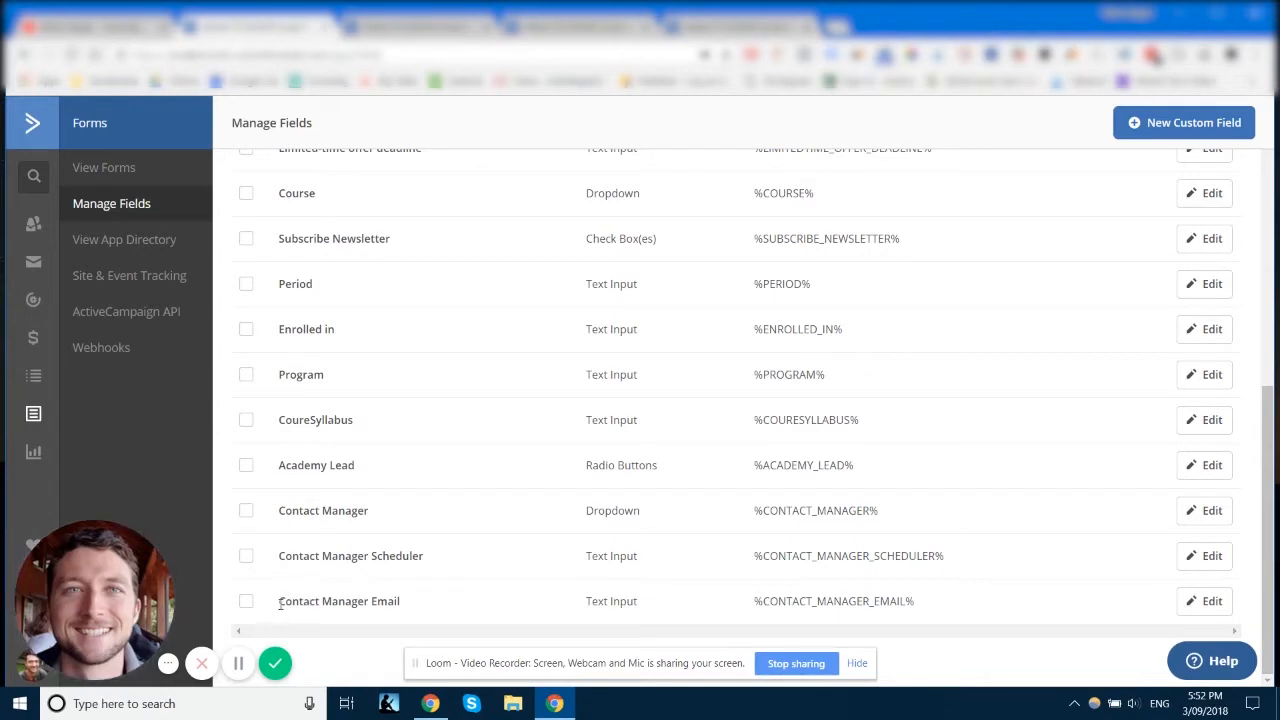
left_click_drag(279, 601, 404, 601)
left_click(419, 610)
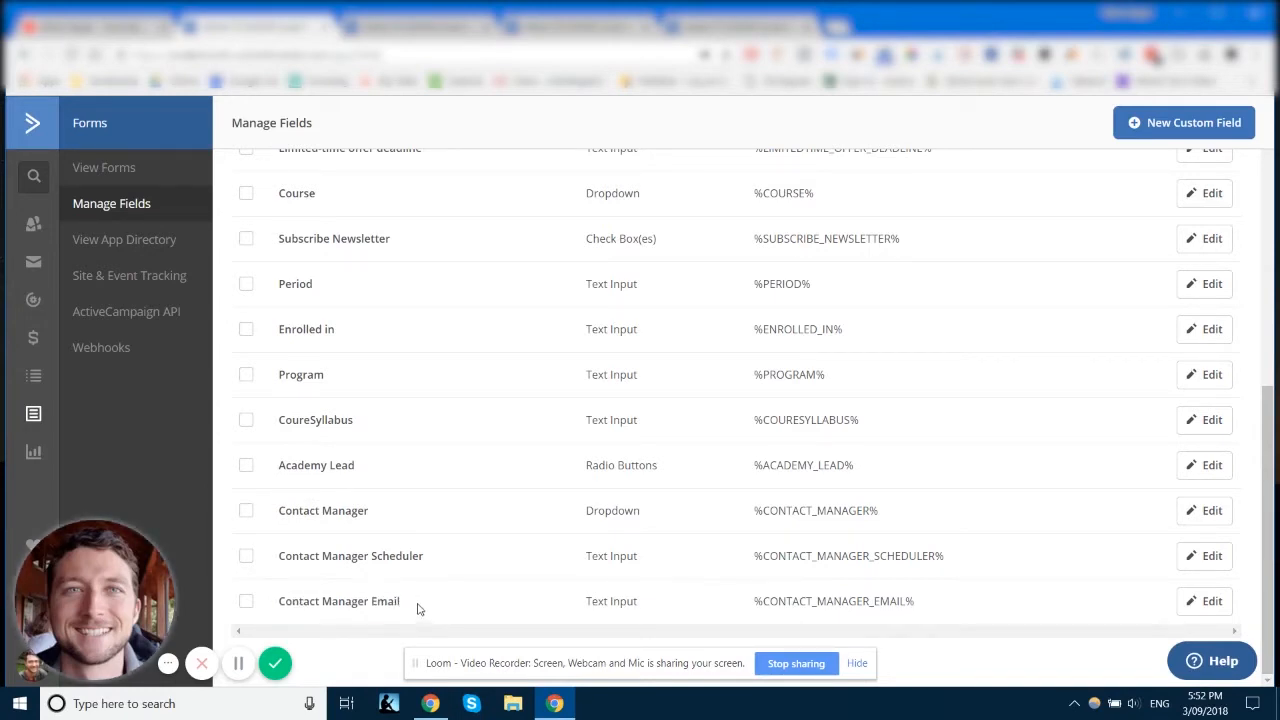
Bring up the field types for a new custom field and look at the Text area and Date types
left_click(1176, 135)
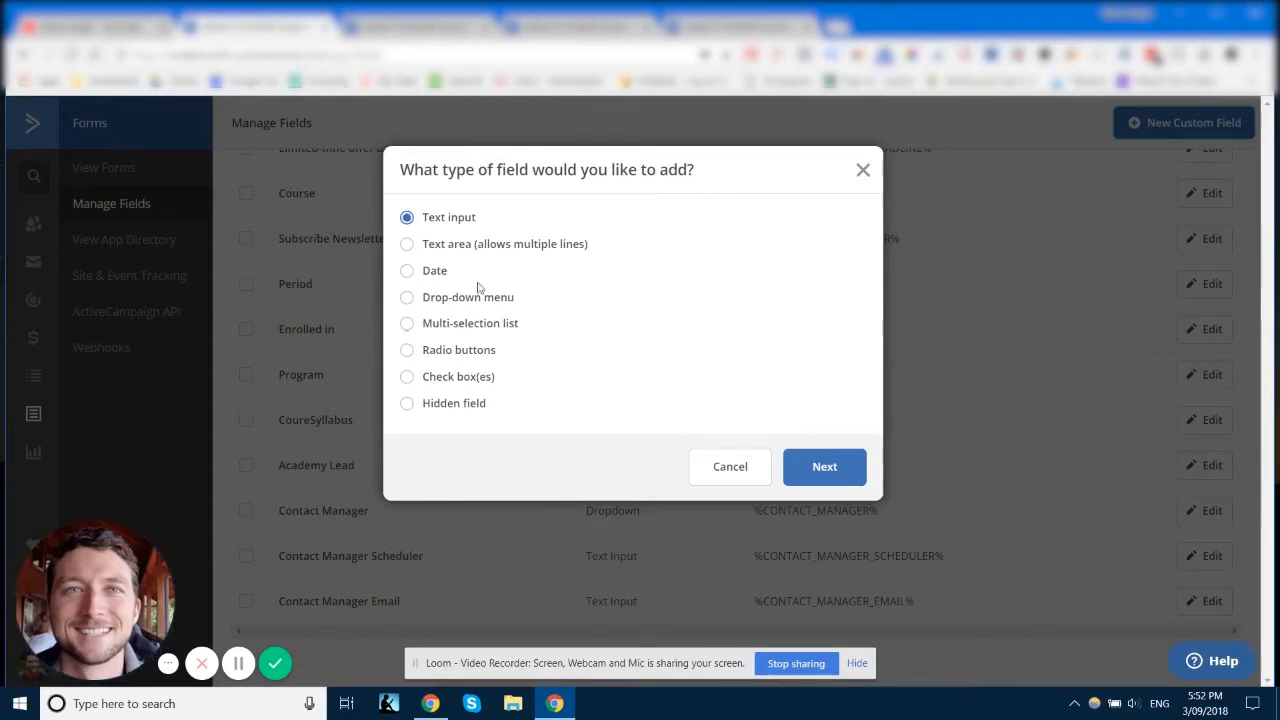
left_click(440, 245)
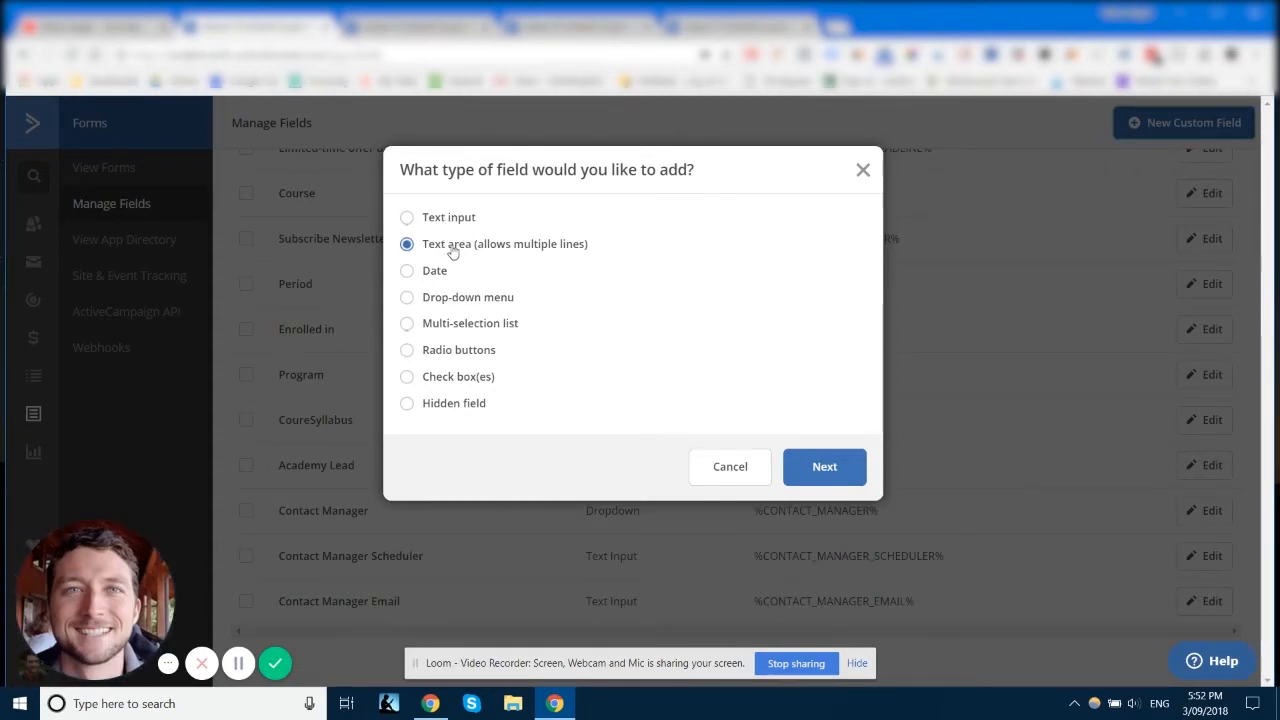
left_click(436, 276)
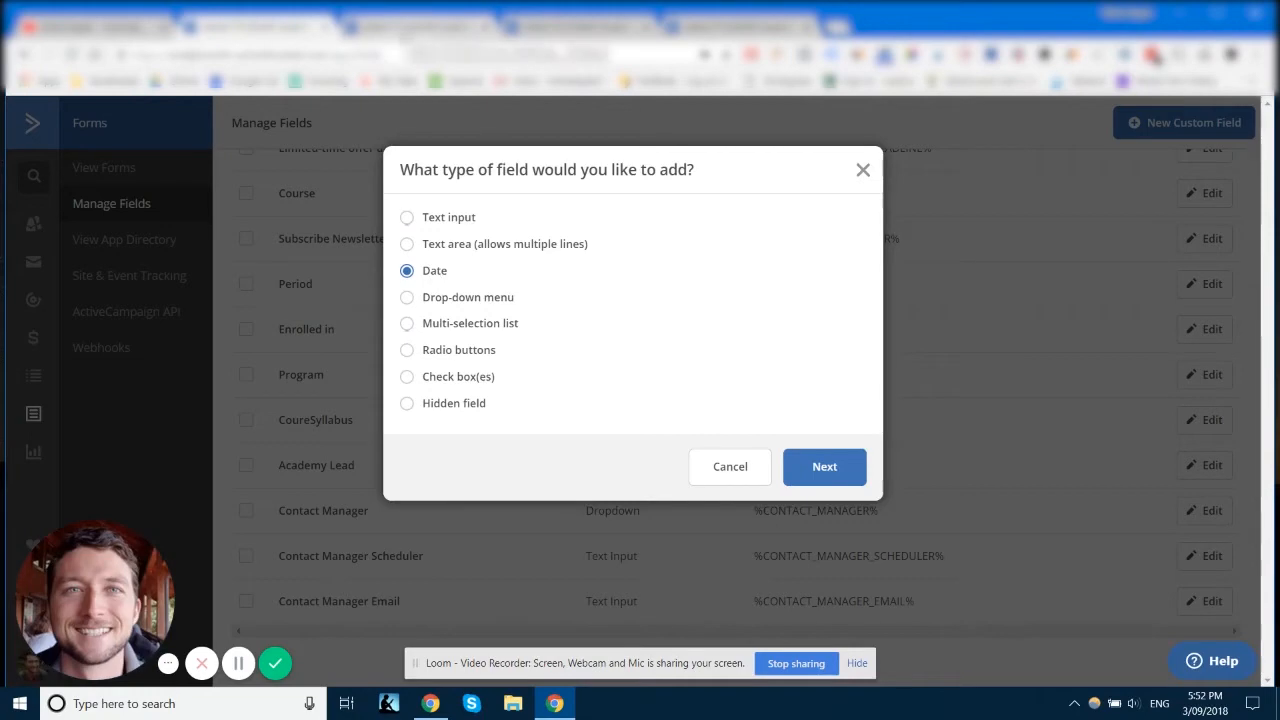
Examine the Date Format in the account's Advanced settings, which are open in another browser tab, and close that tab
left_click(404, 32)
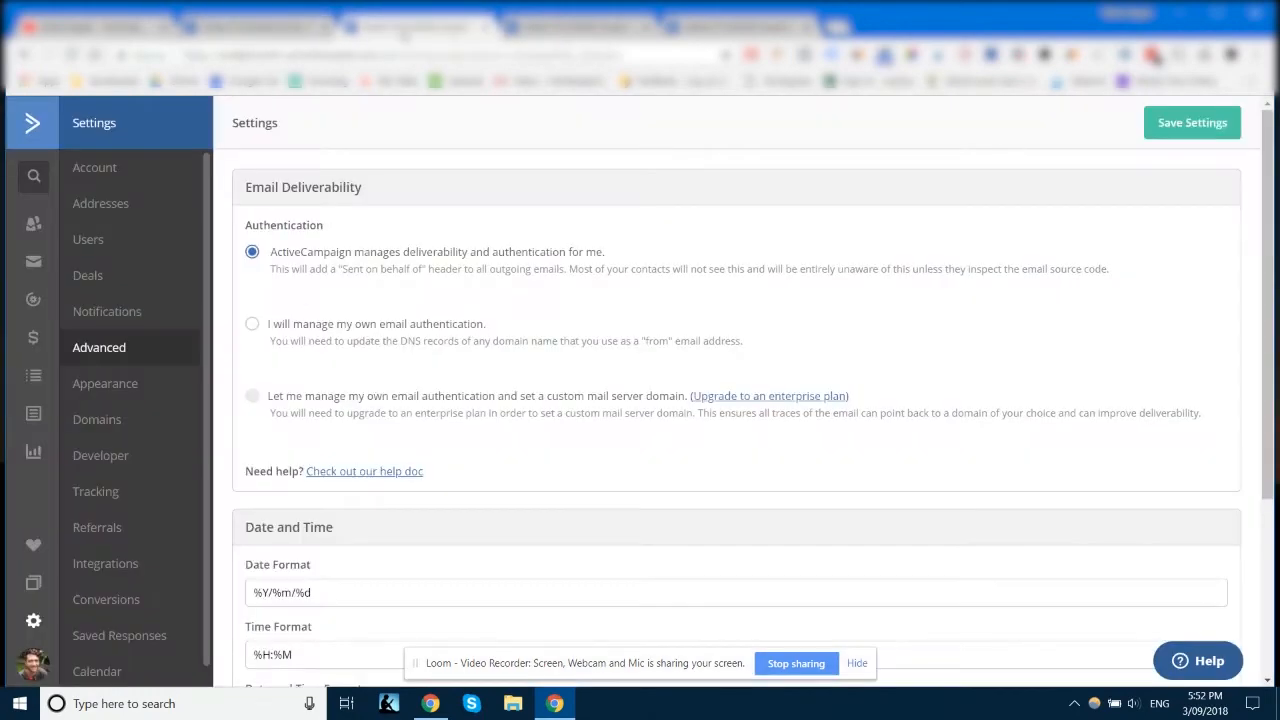
scroll(465, 504, "down", 2)
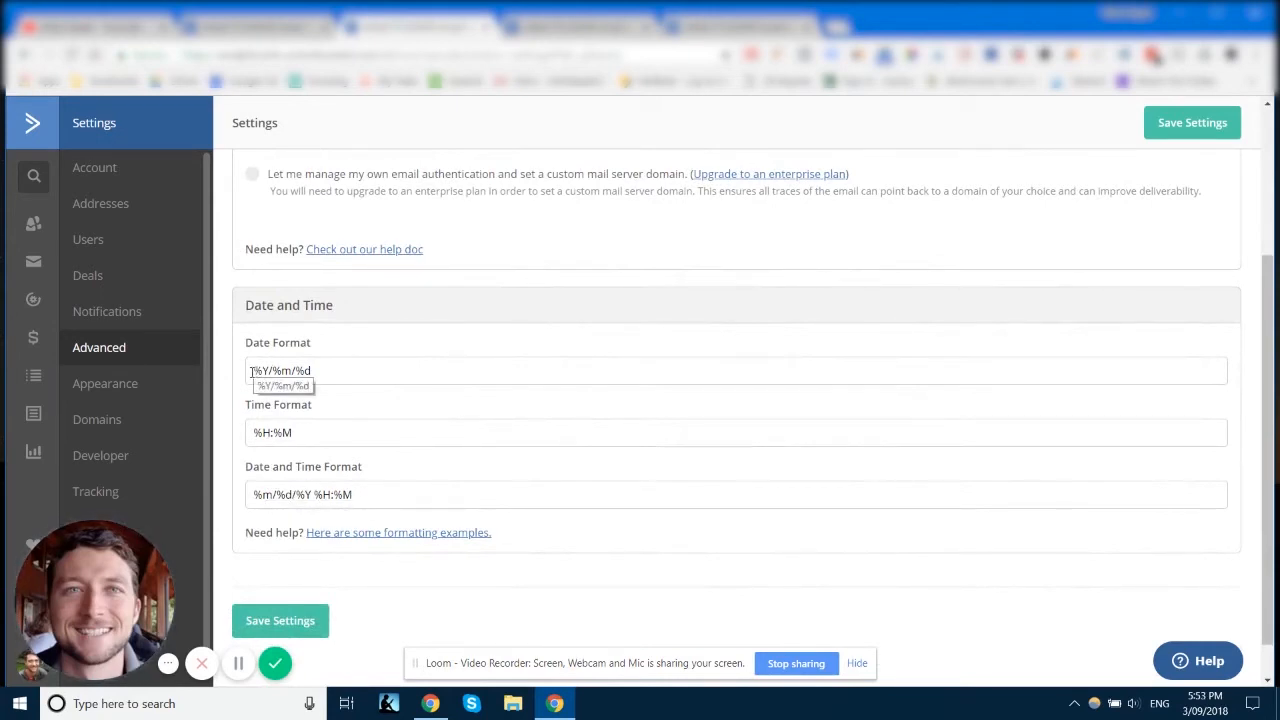
left_click_drag(252, 371, 336, 369)
left_click(331, 369)
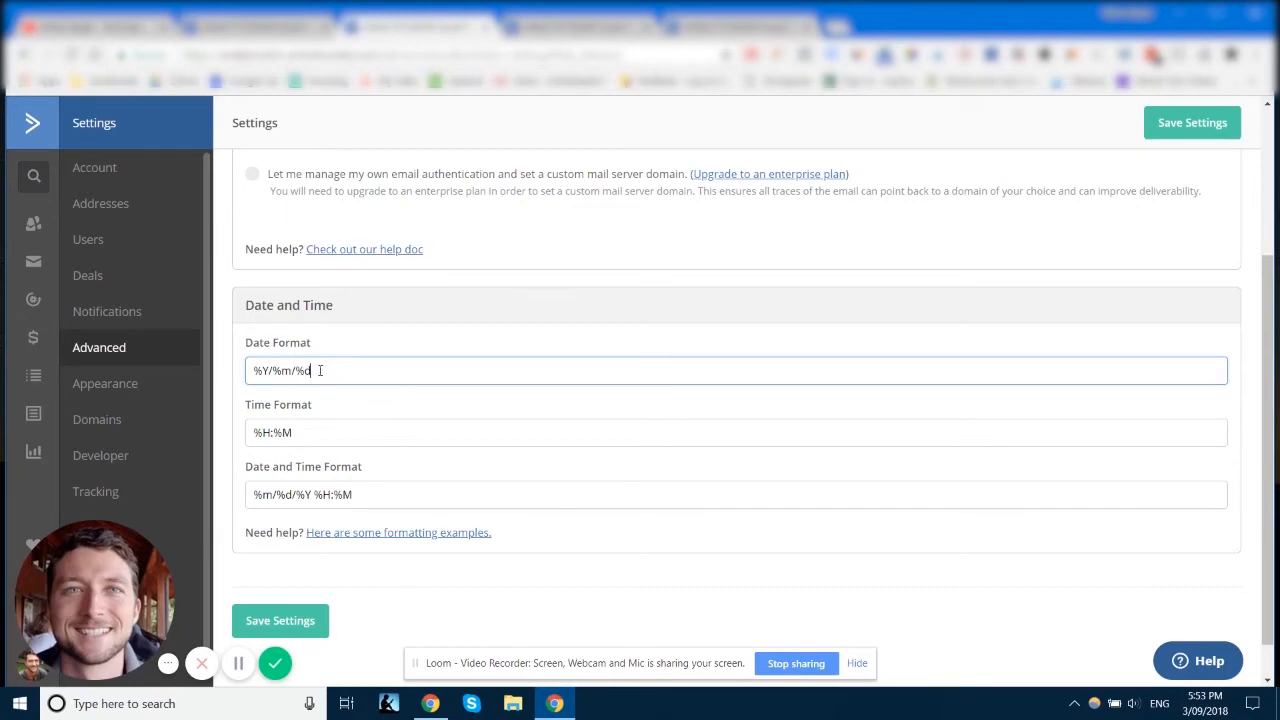
left_click_drag(317, 370, 250, 369)
left_click(355, 364)
left_click(262, 26)
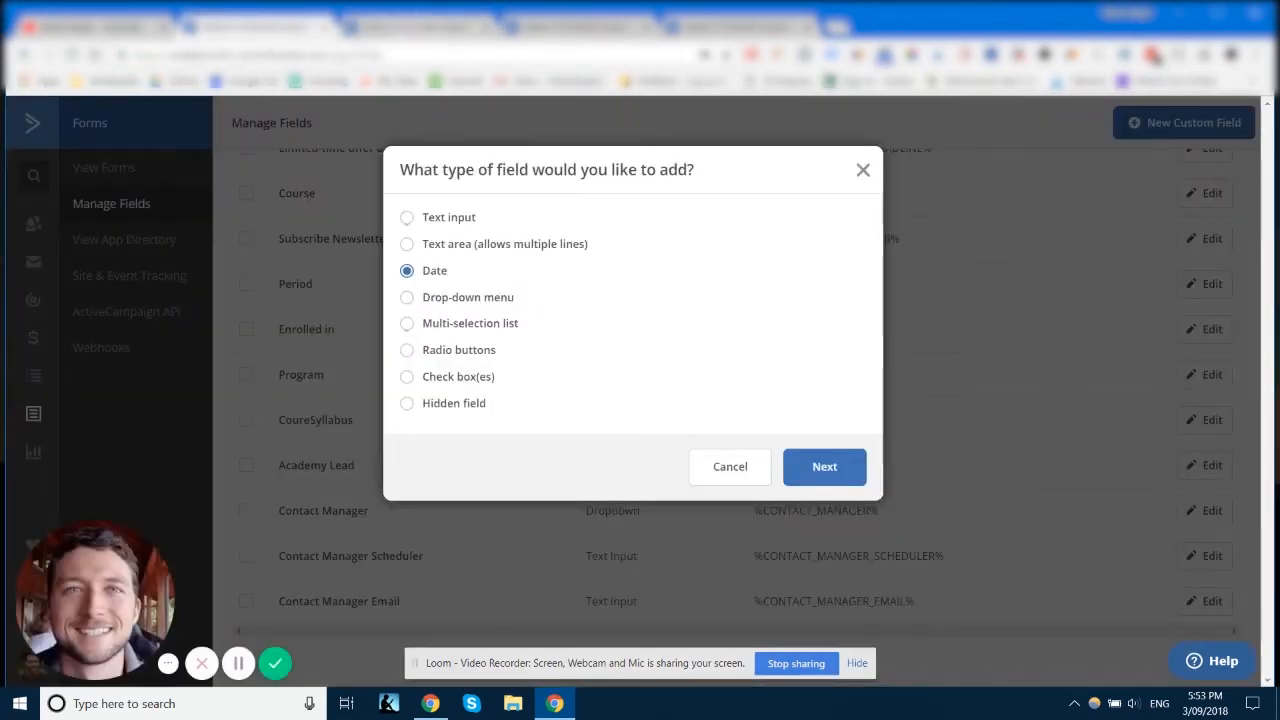
key("ctrl+shift+Tab")
mouse_move(248, 370)
left_mouse_down()
mouse_move(334, 371)
mouse_move(246, 382)
left_mouse_up()
left_click(337, 374)
left_click(360, 371)
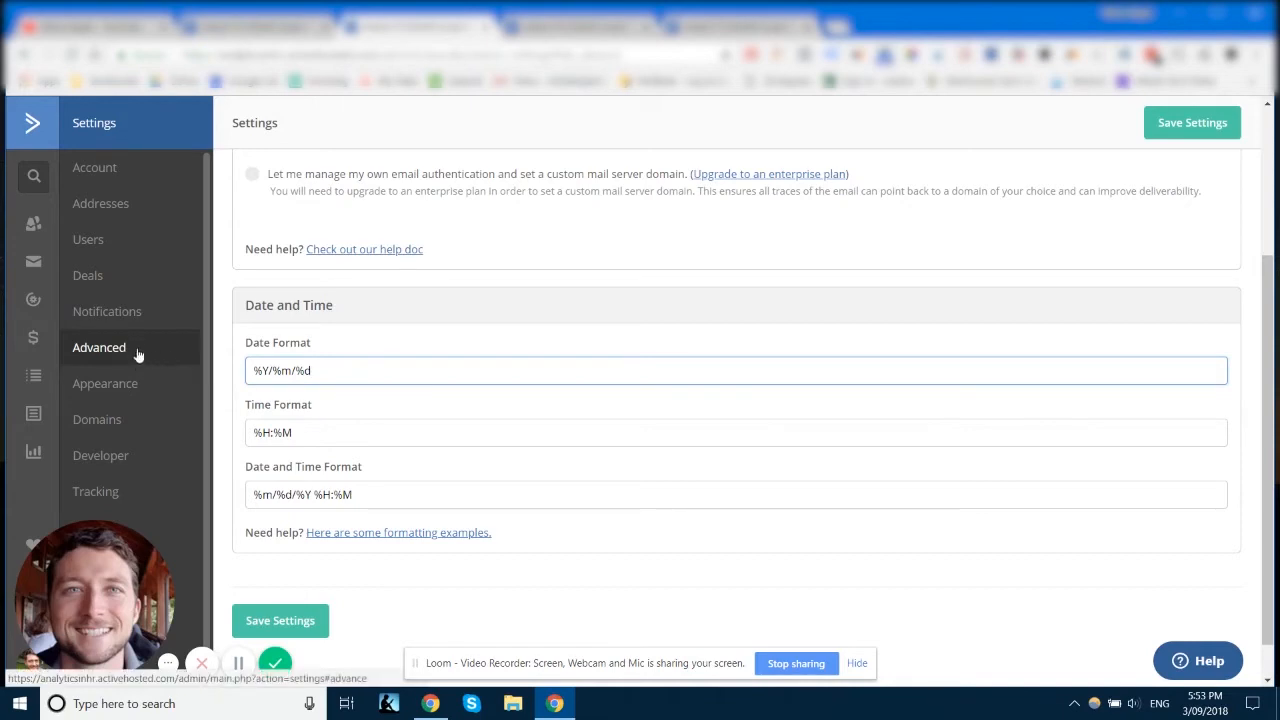
mouse_move(26, 626)
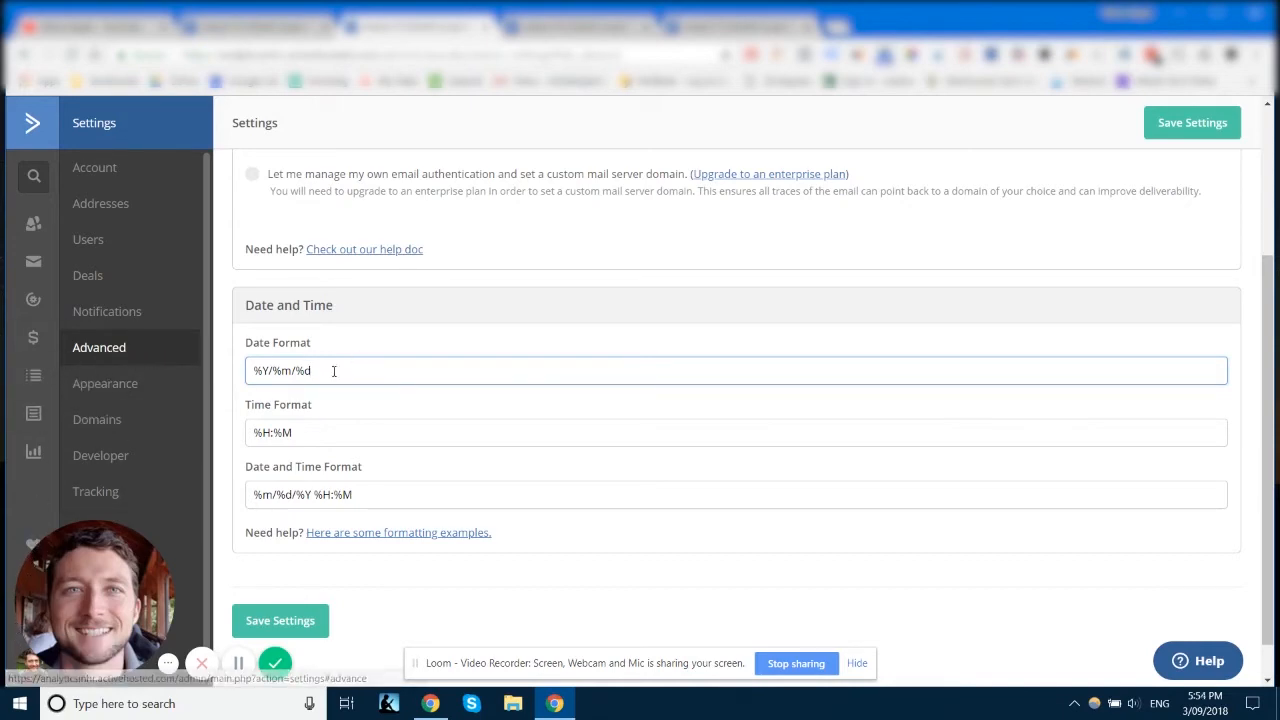
left_click_drag(334, 369, 227, 391)
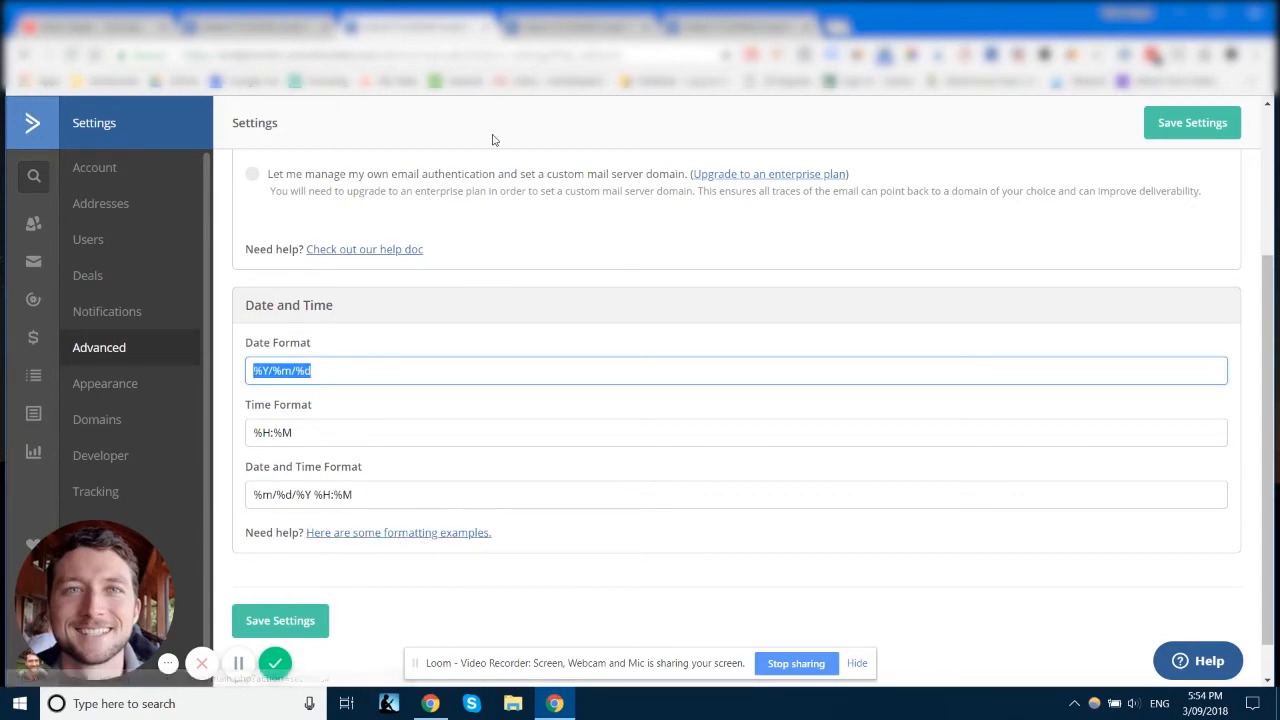
left_click(483, 27)
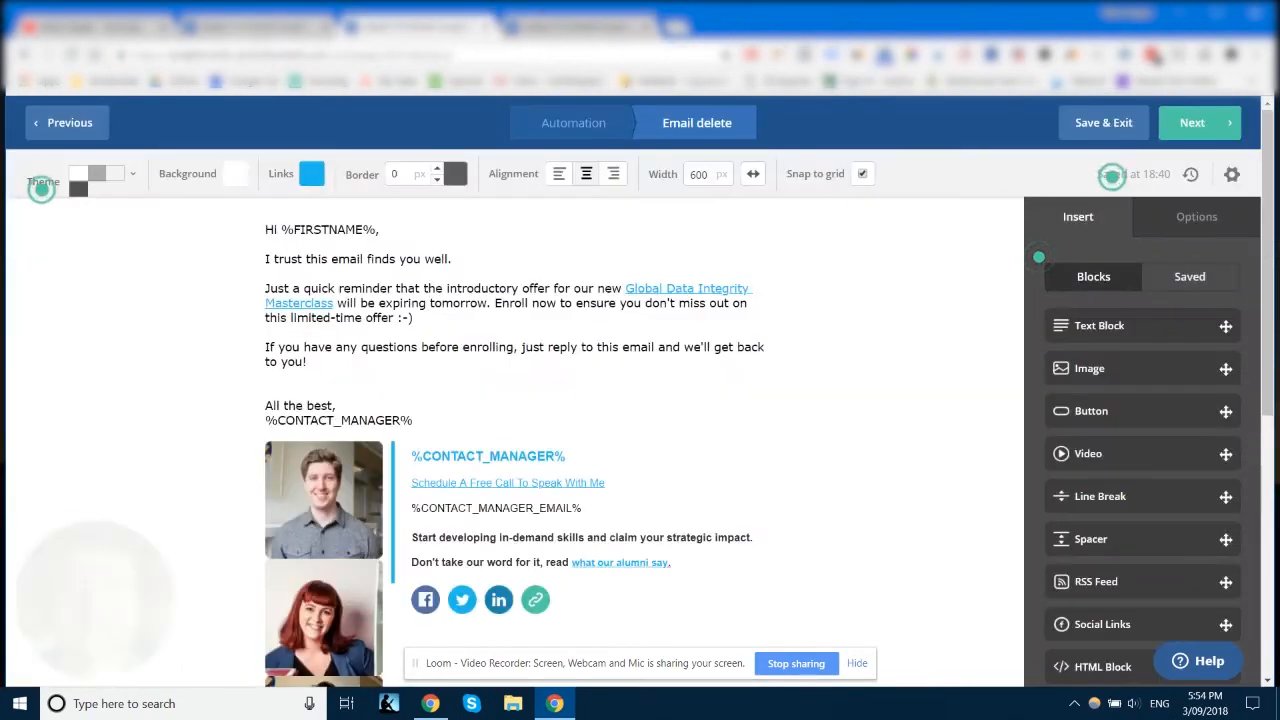
Return to Manage Fields, look through the drop-down, multi-selection, radio button and hidden field types, and cancel the new field
left_click(255, 27)
left_click(450, 304)
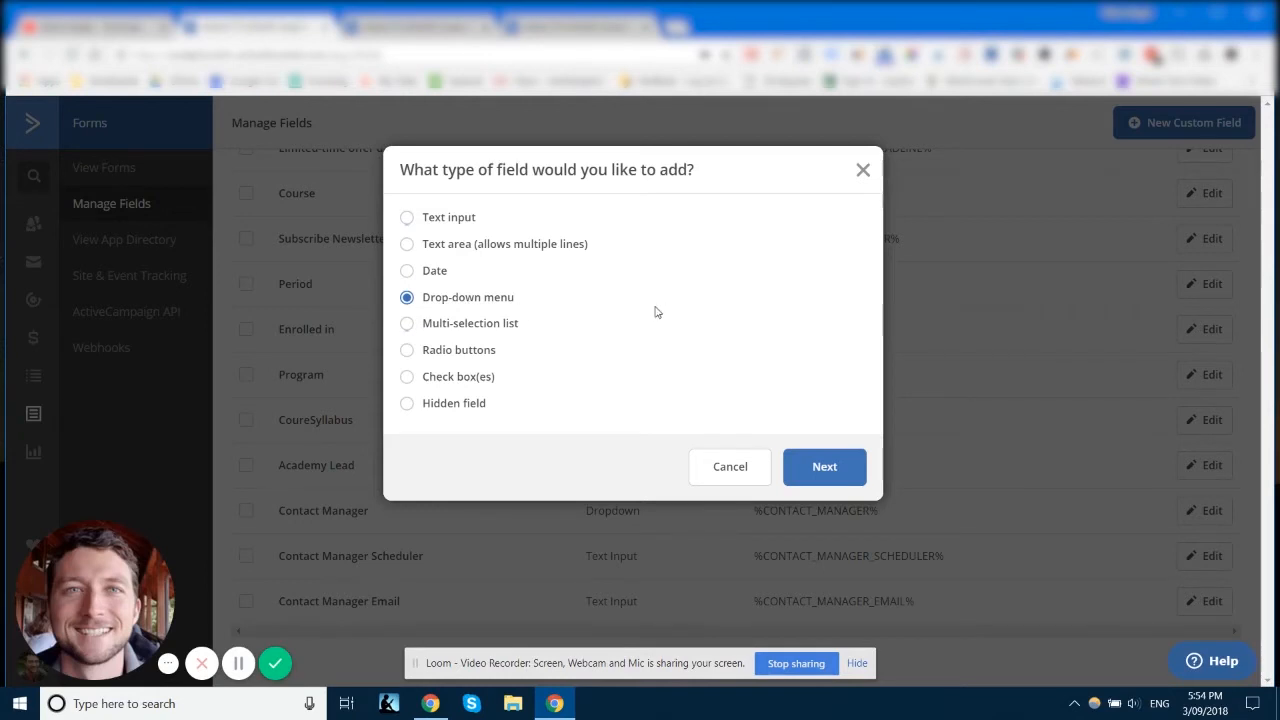
left_click(436, 327)
left_click(440, 353)
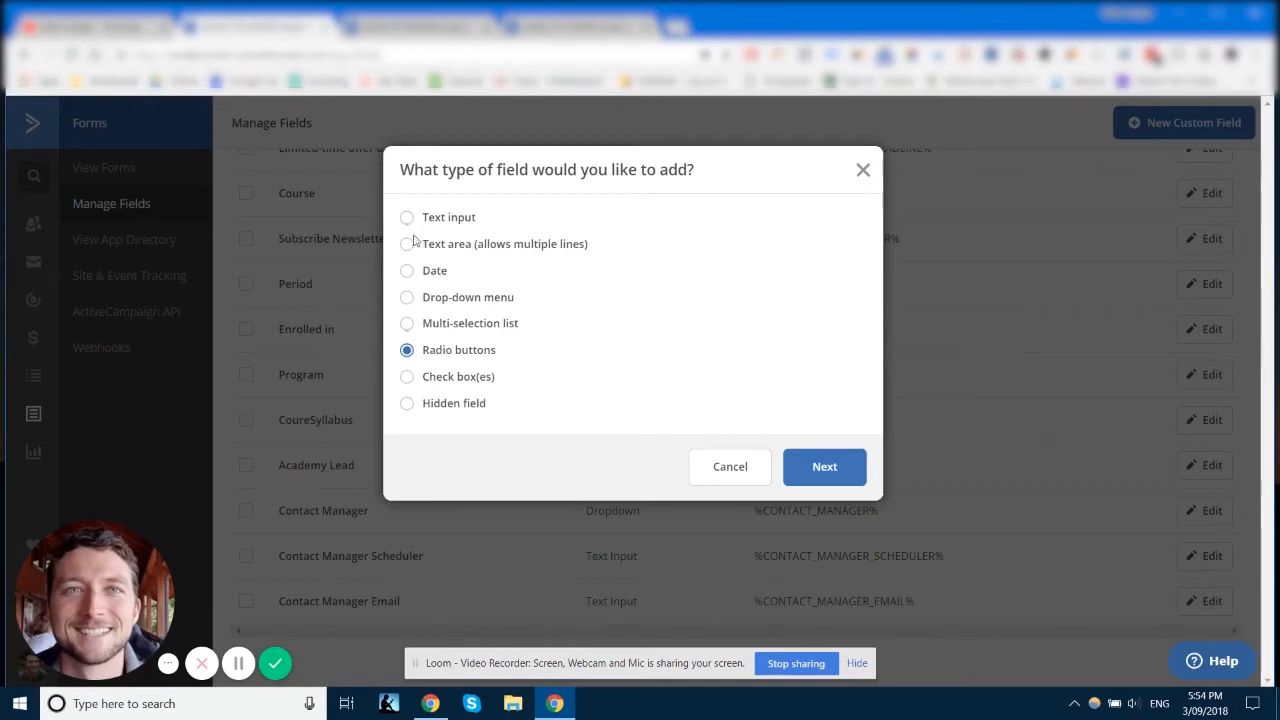
left_click(407, 323)
left_click(406, 300)
left_click(407, 351)
left_click(409, 405)
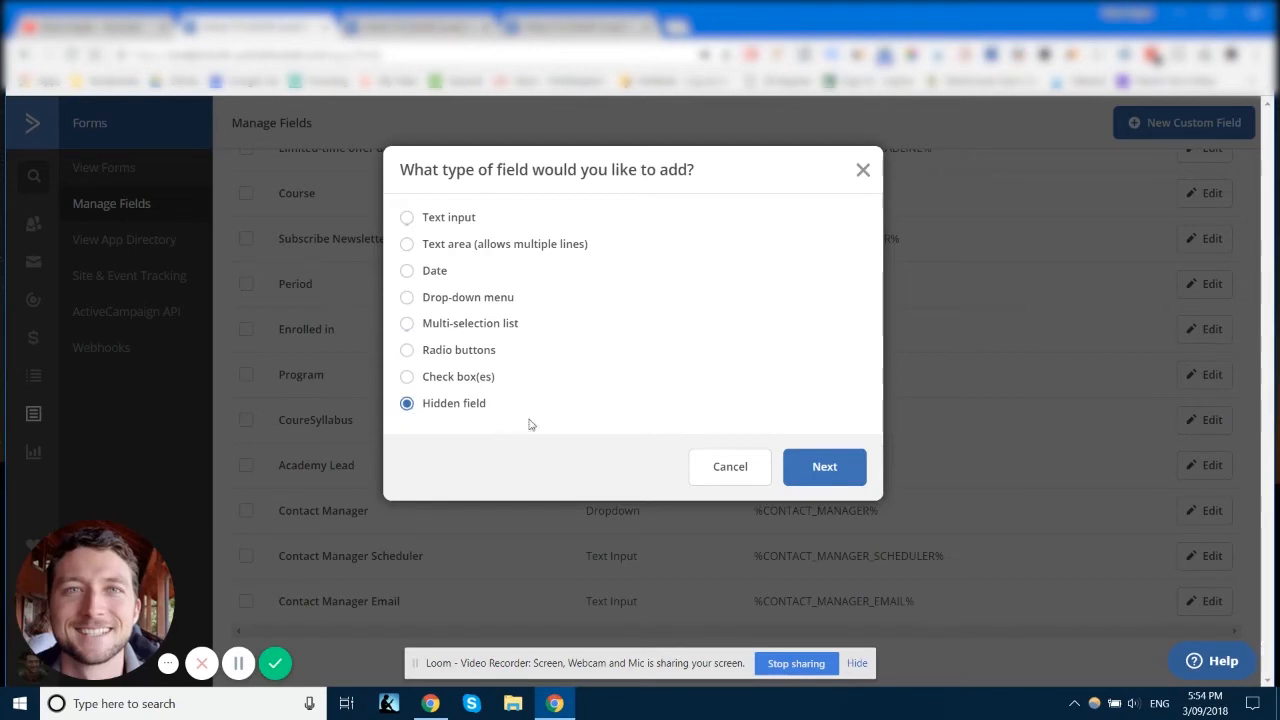
left_click(732, 470)
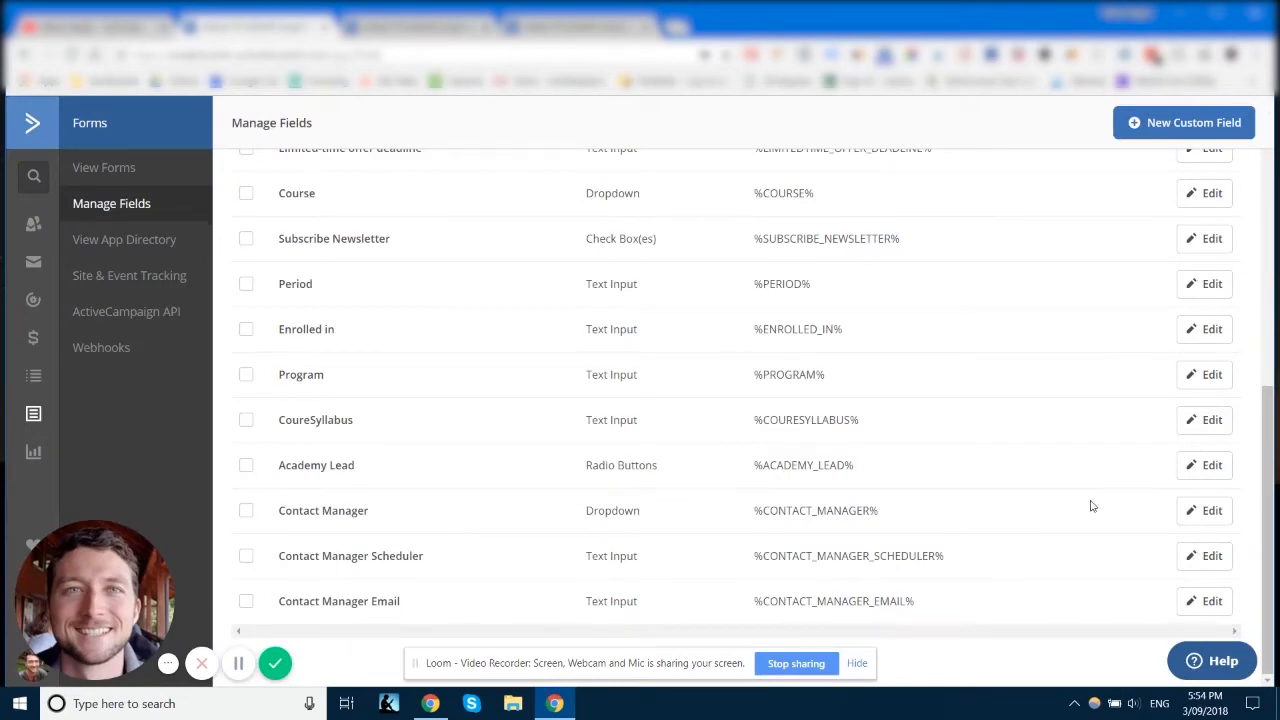
Open the Contact Manager field's options, look at its default value choices, and close the field without saving
left_click(1205, 512)
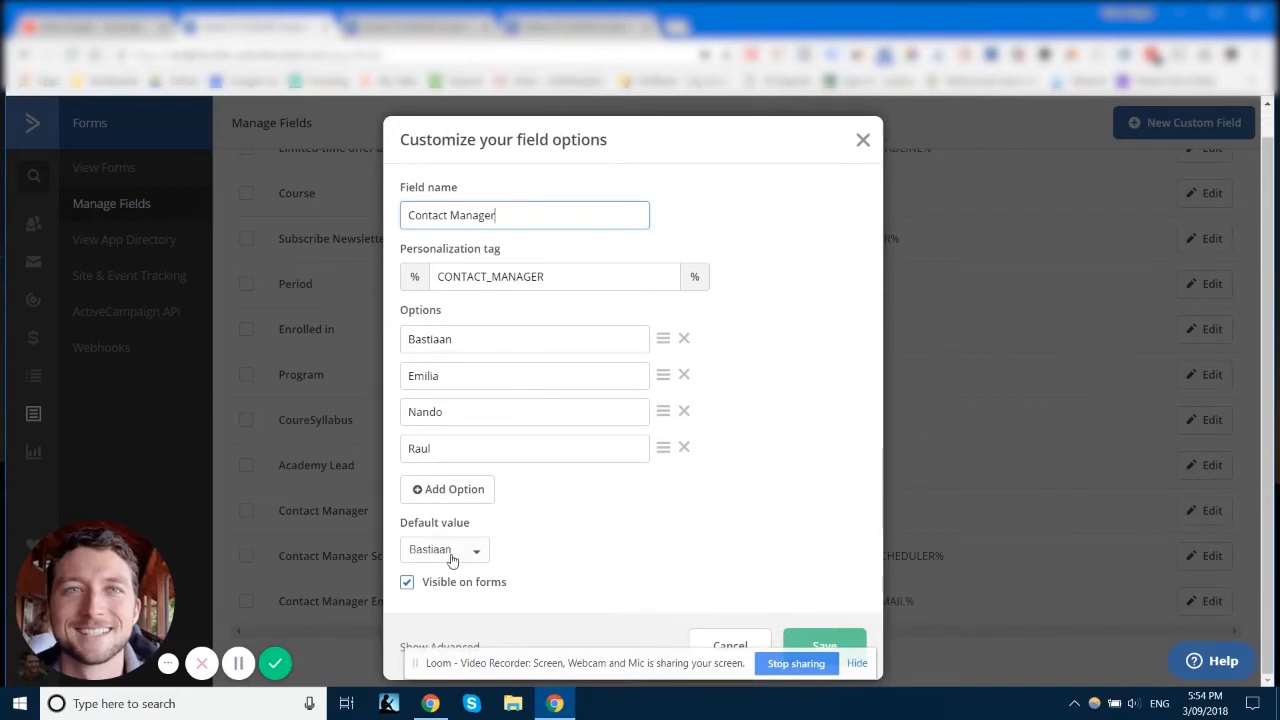
left_click(450, 556)
left_click(610, 541)
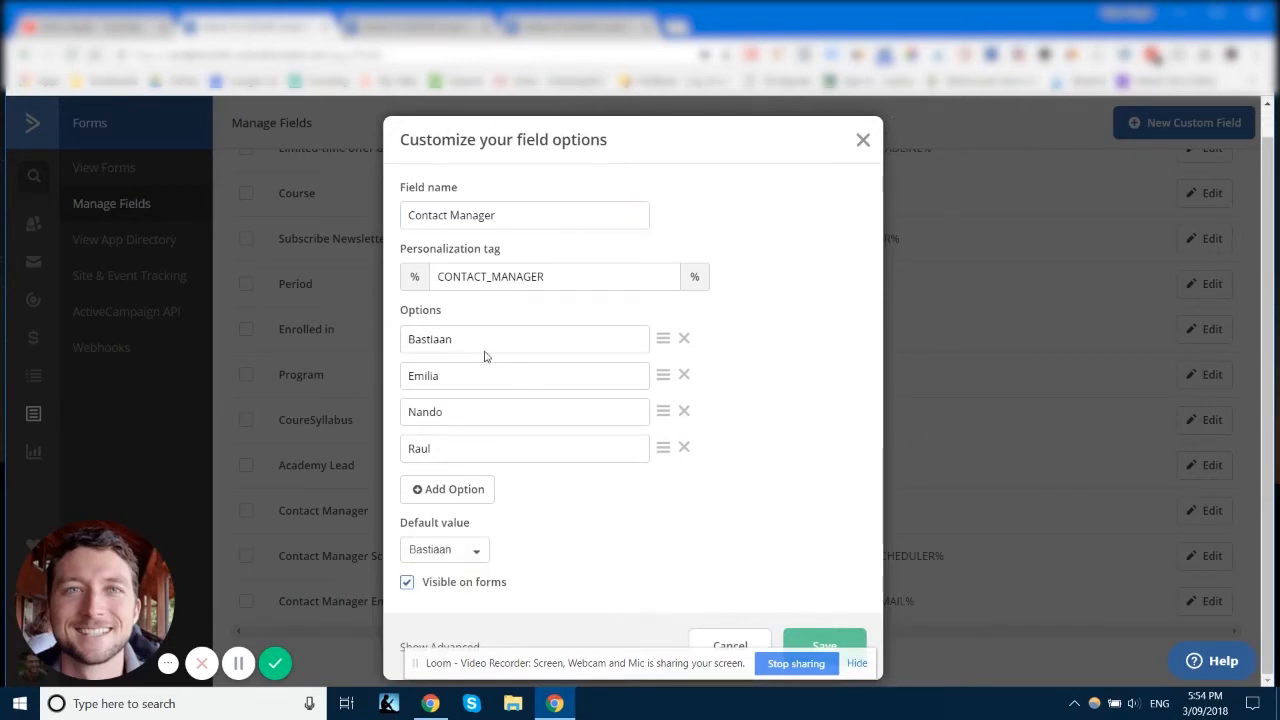
left_click(860, 139)
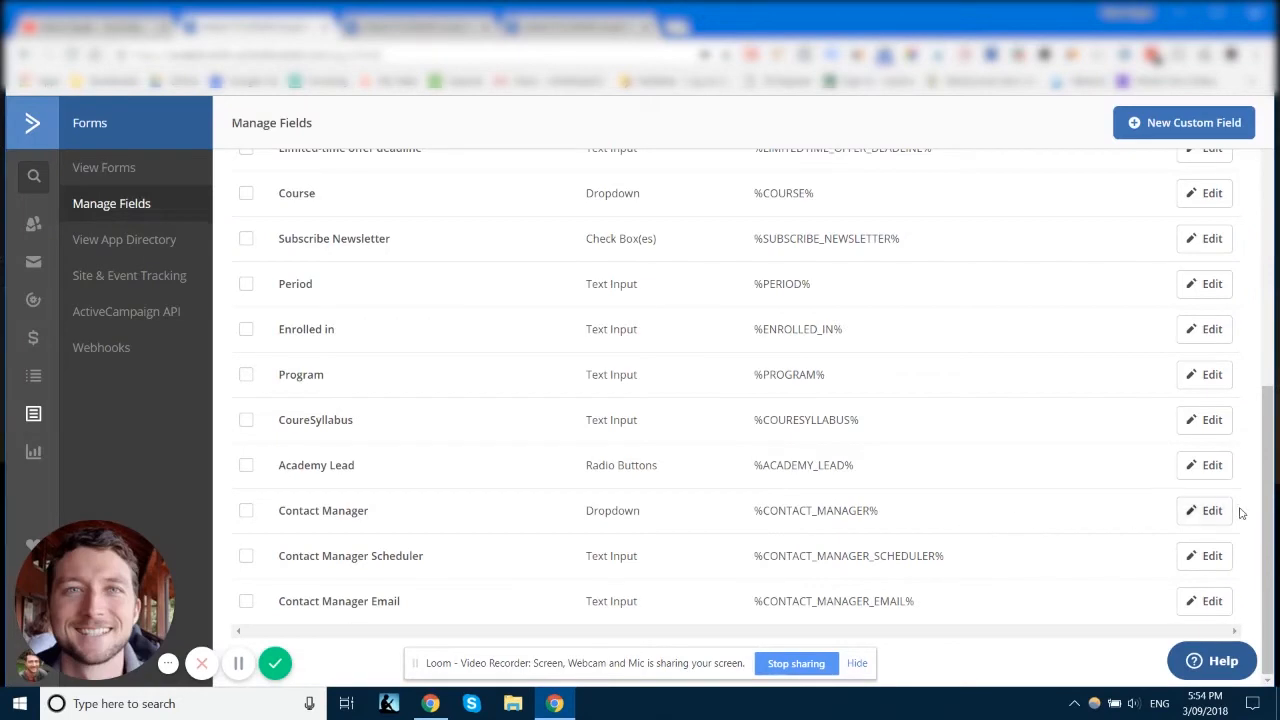
Try adding and removing an option in the Contact Manager field, and switch Visible on forms off and back on
left_click(1204, 510)
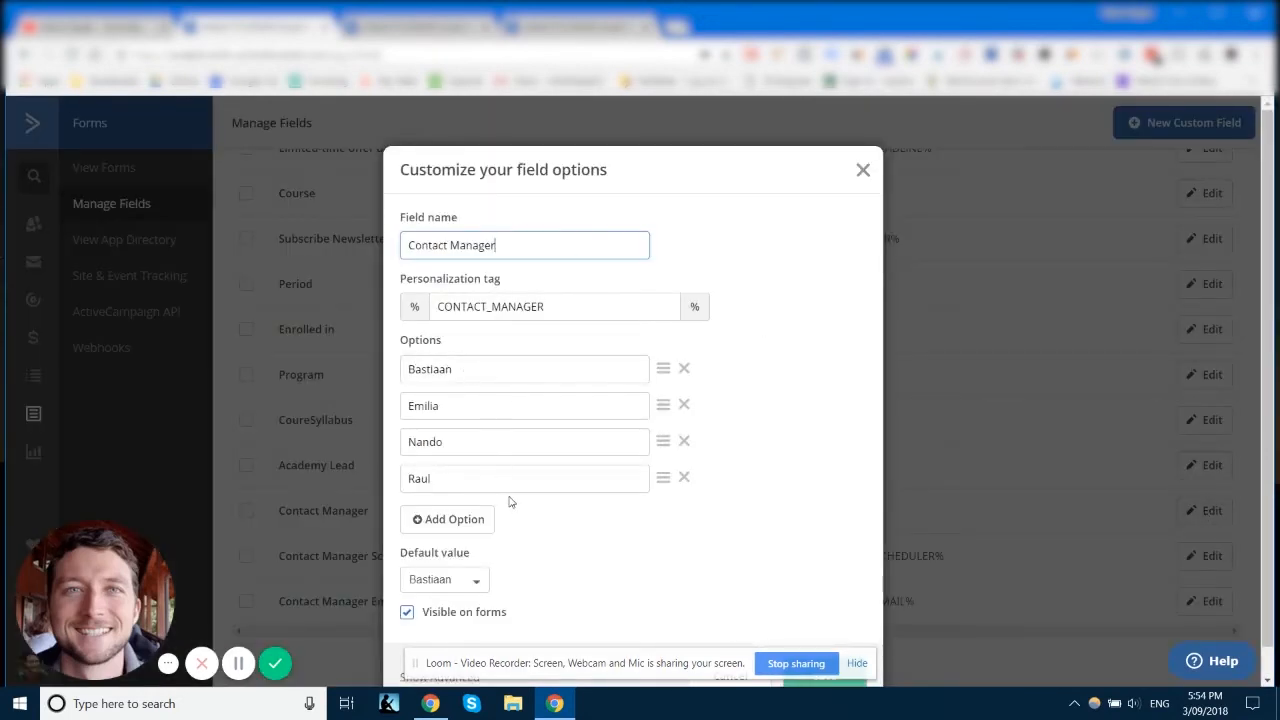
mouse_move(662, 474)
left_mouse_down()
mouse_move(663, 440)
mouse_move(680, 480)
left_mouse_up()
left_click(430, 522)
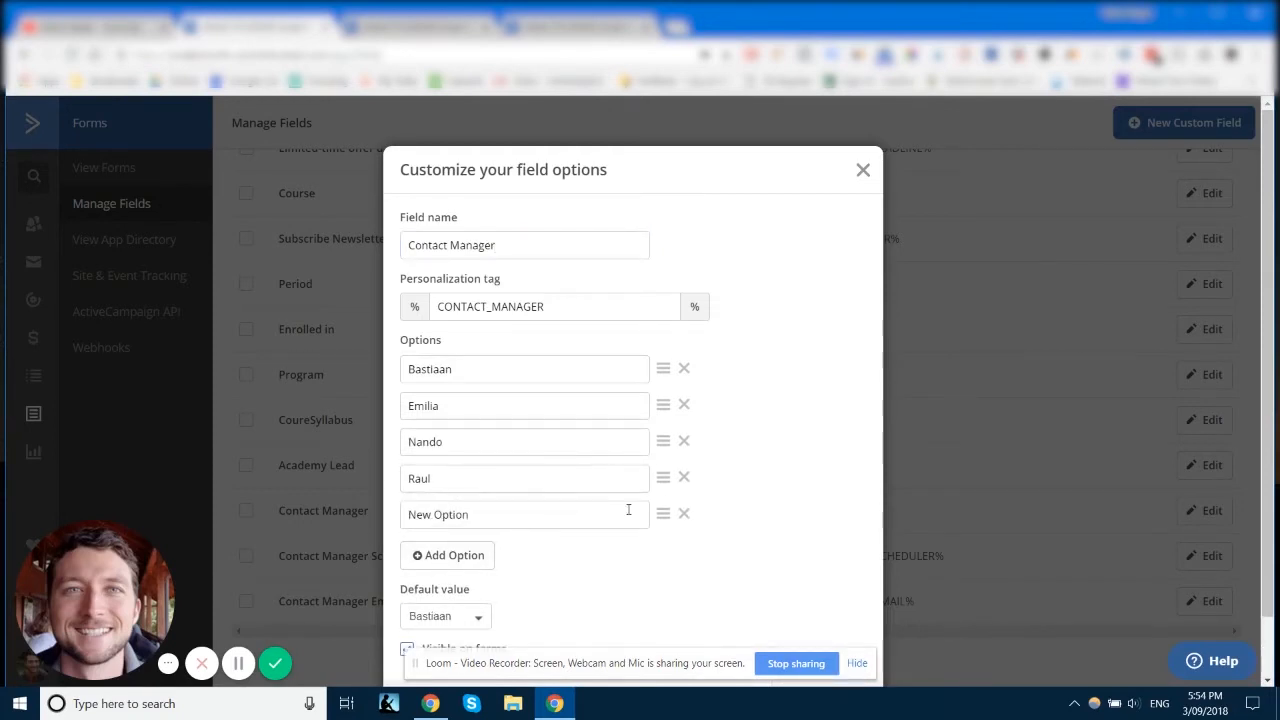
left_click(684, 513)
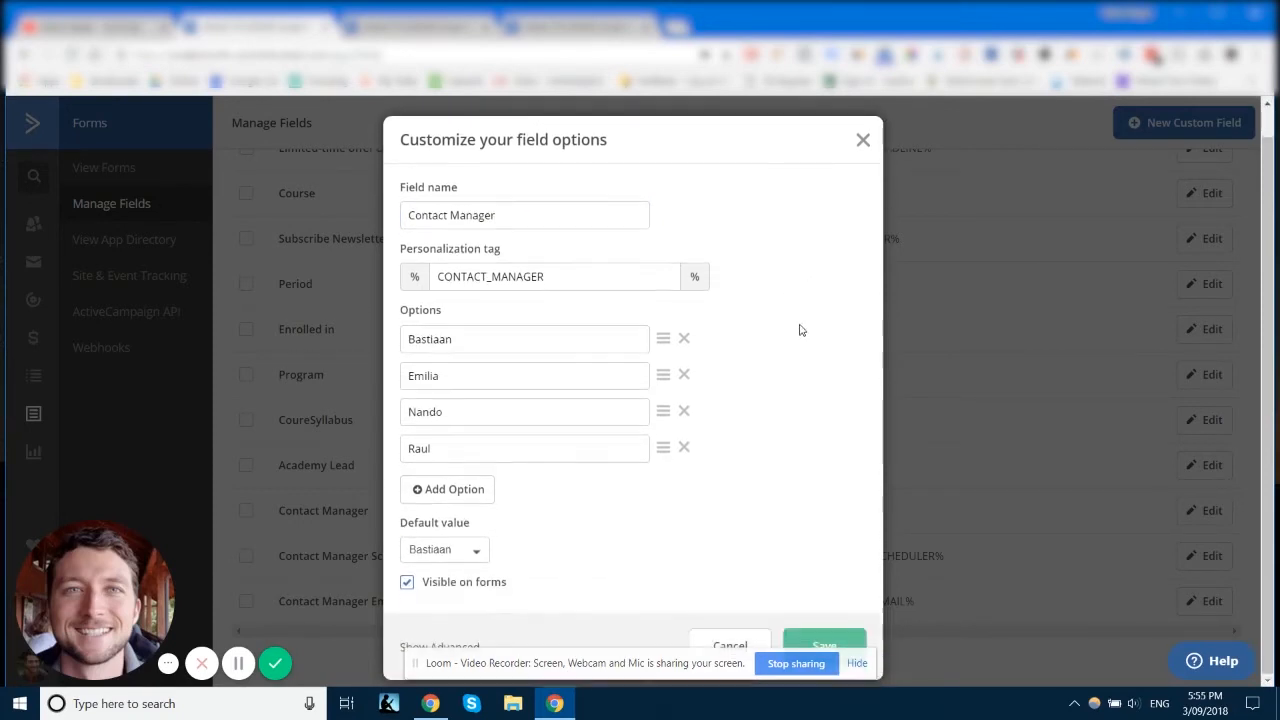
left_click(408, 584)
left_click(409, 587)
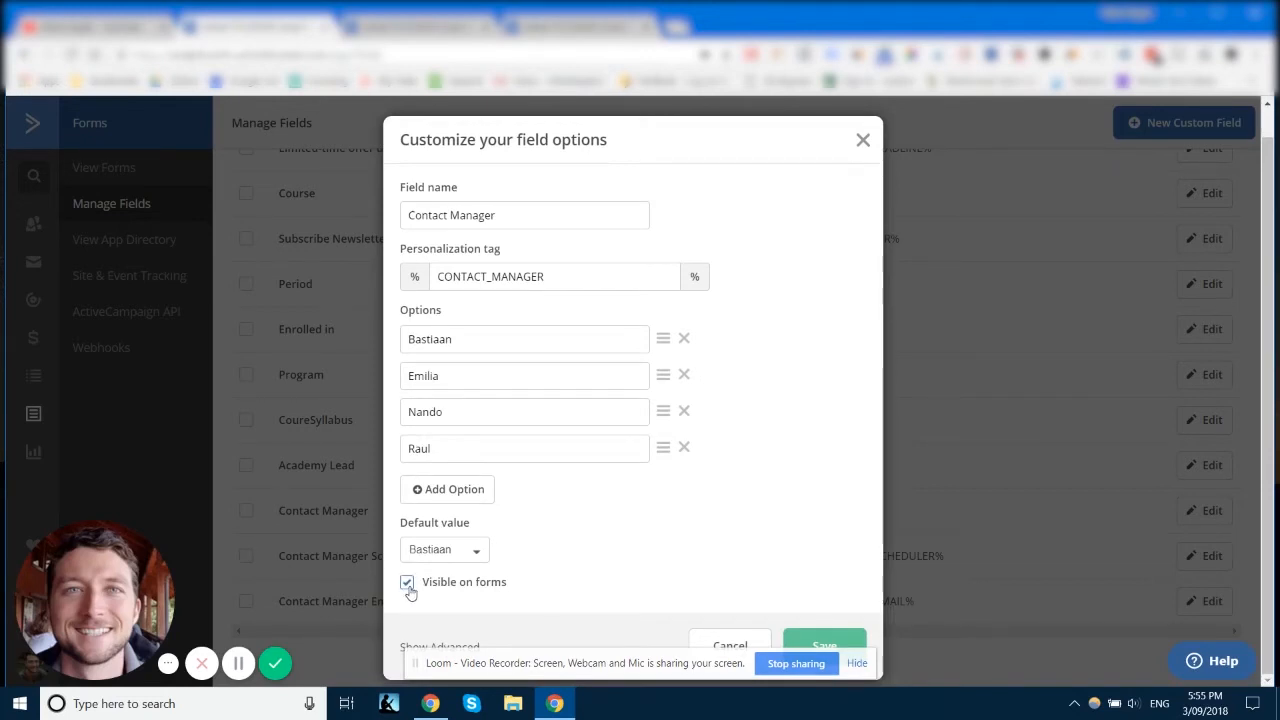
Show the Contact Manager field's advanced options, examine the lists it is available in, and close the field without saving
left_click(459, 649)
scroll(590, 493, "down", 4)
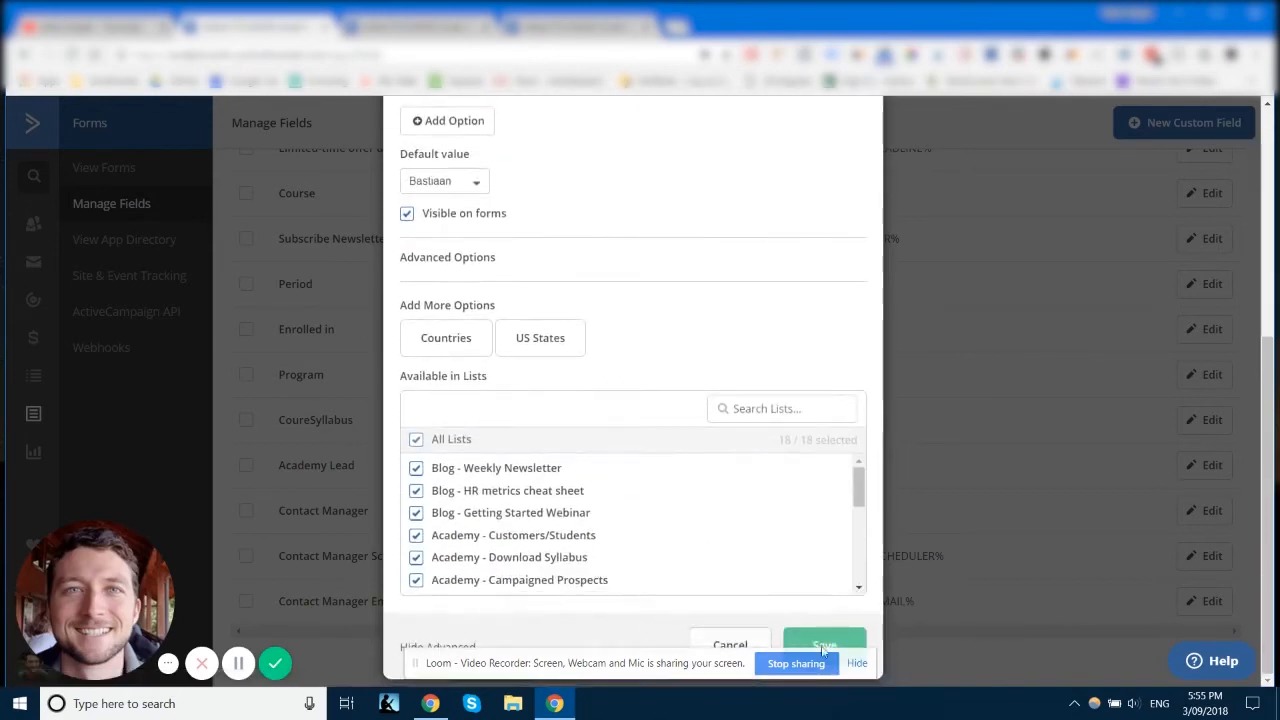
left_click(858, 664)
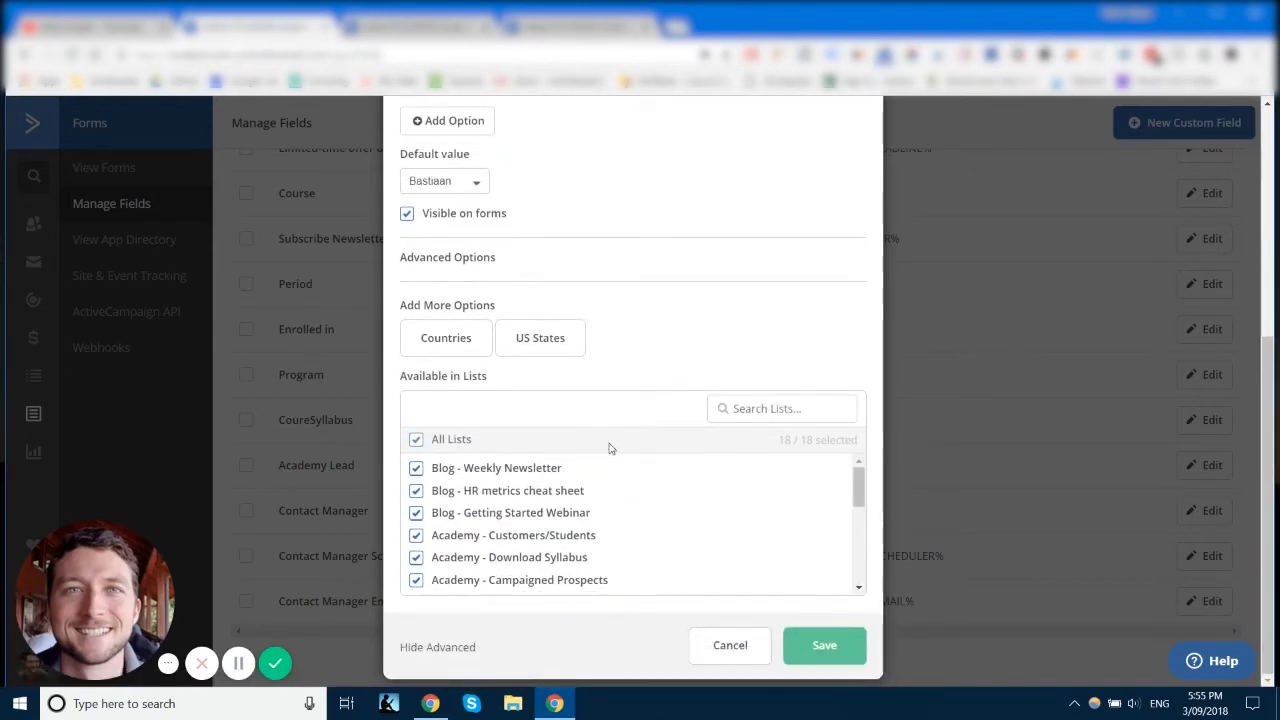
scroll(655, 491, "down", 1)
scroll(653, 493, "down", 2)
scroll(646, 506, "up", 3)
scroll(720, 346, "up", 5)
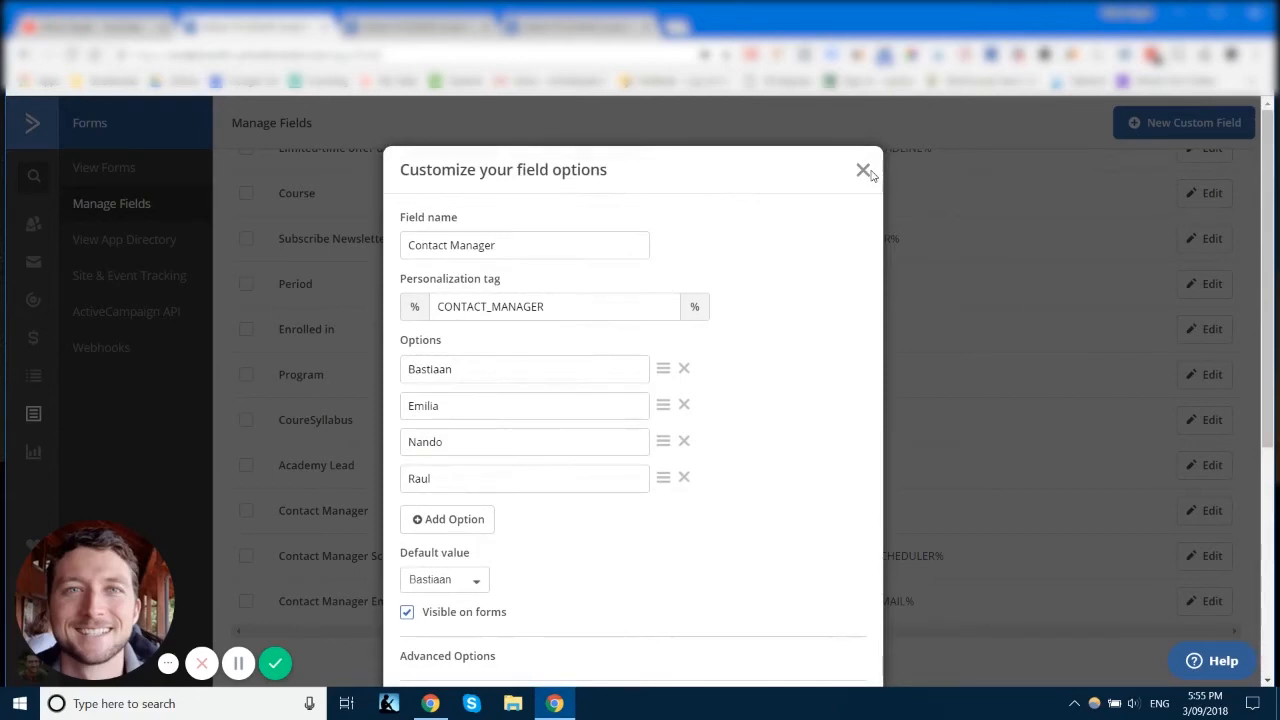
scroll(811, 397, "down", 3)
scroll(830, 205, "up", 3)
left_click(863, 172)
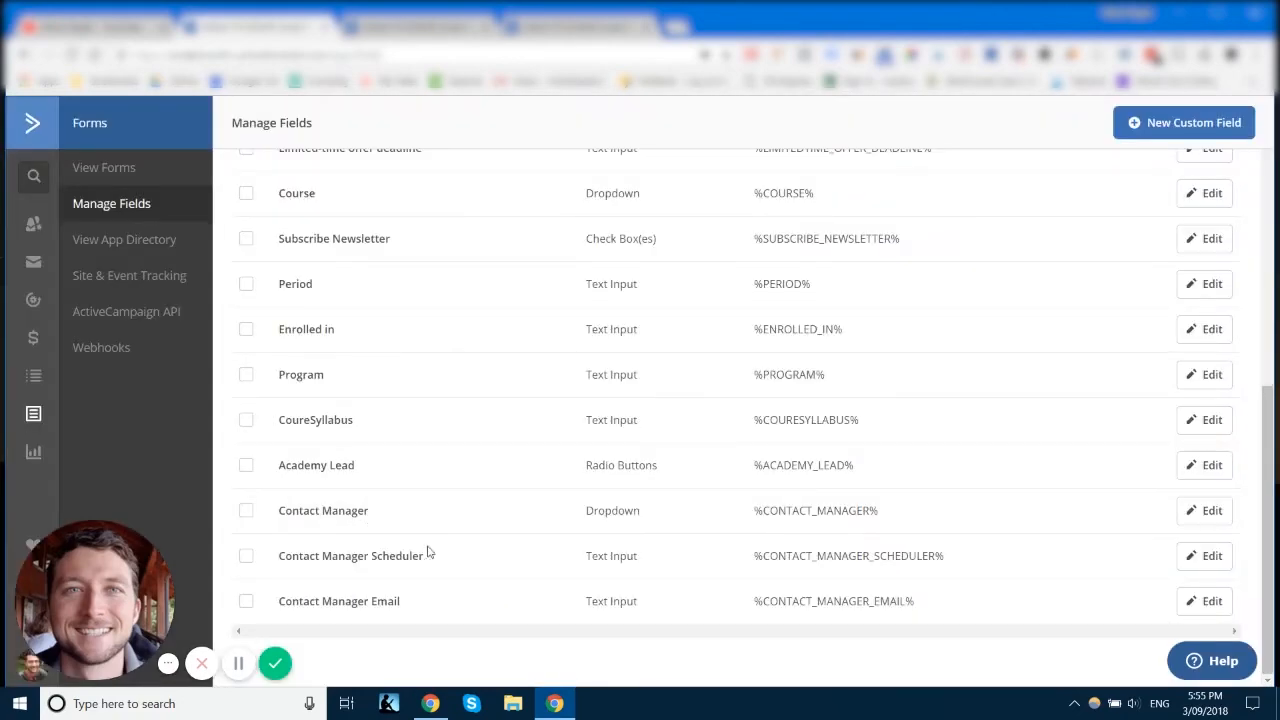
Switch from Manage Fields to the email open in another browser tab and look at the %FIRSTNAME% tag in its greeting
scroll(427, 552, "up", 10)
scroll(450, 350, "down", 10)
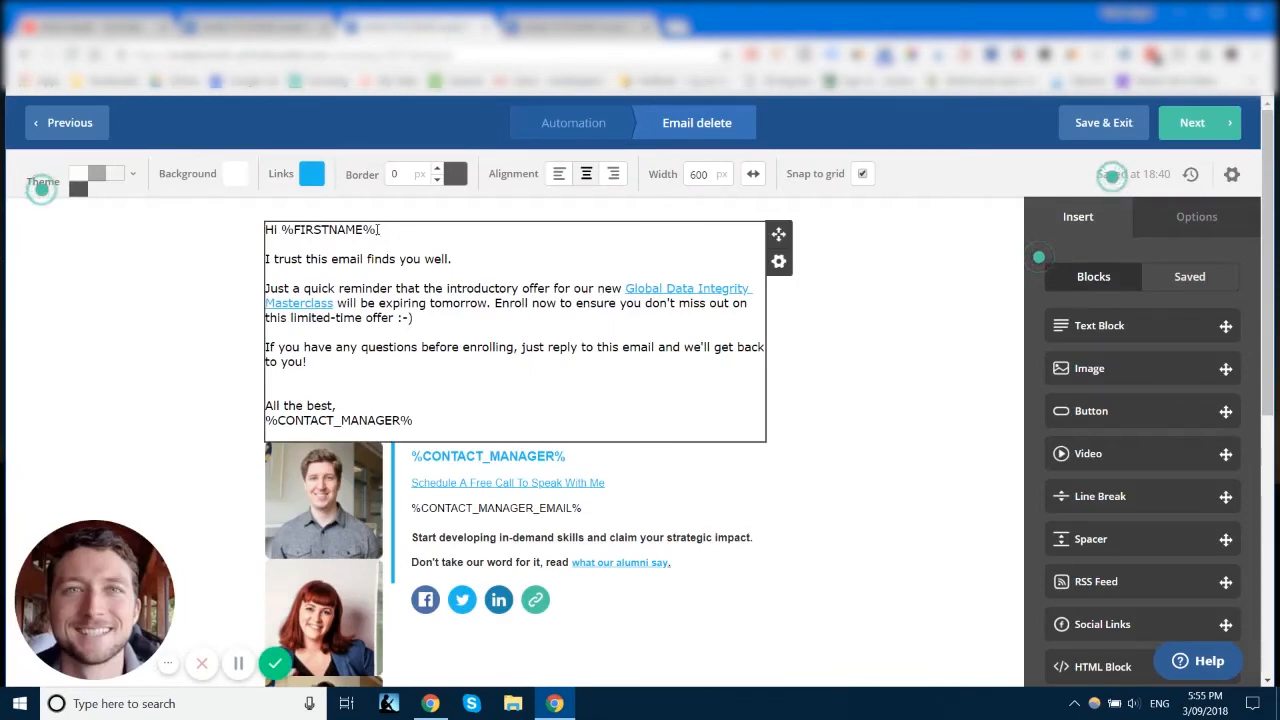
left_click_drag(376, 229, 285, 229)
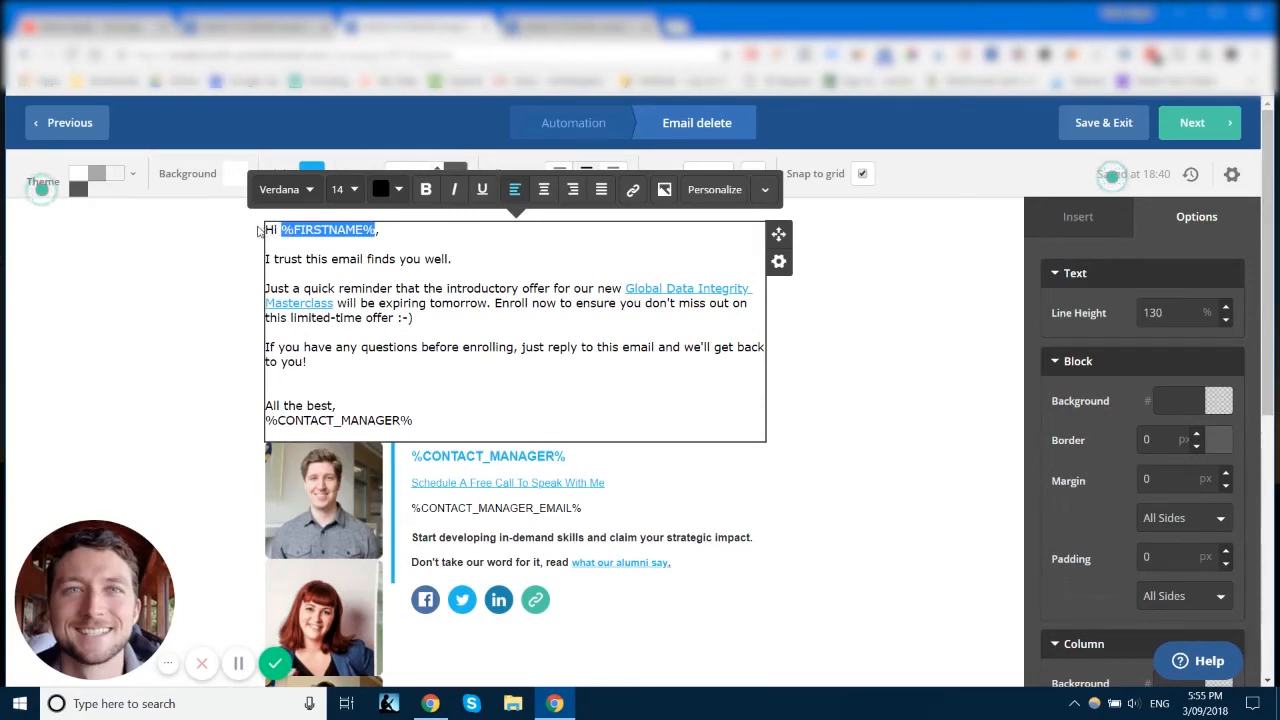
left_click(380, 231)
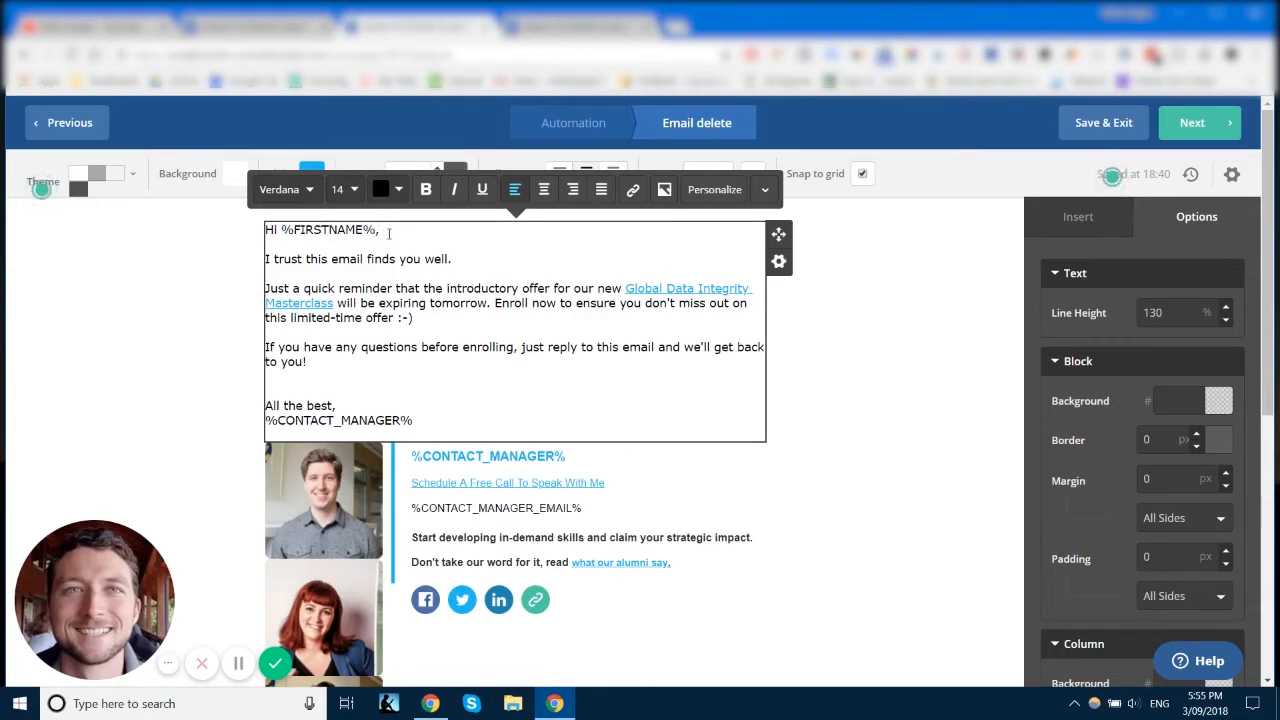
Copy the %FIRSTNAME% tag in the email greeting, delete it, and paste it back in place
left_click_drag(376, 229, 283, 230)
key("ctrl+c")
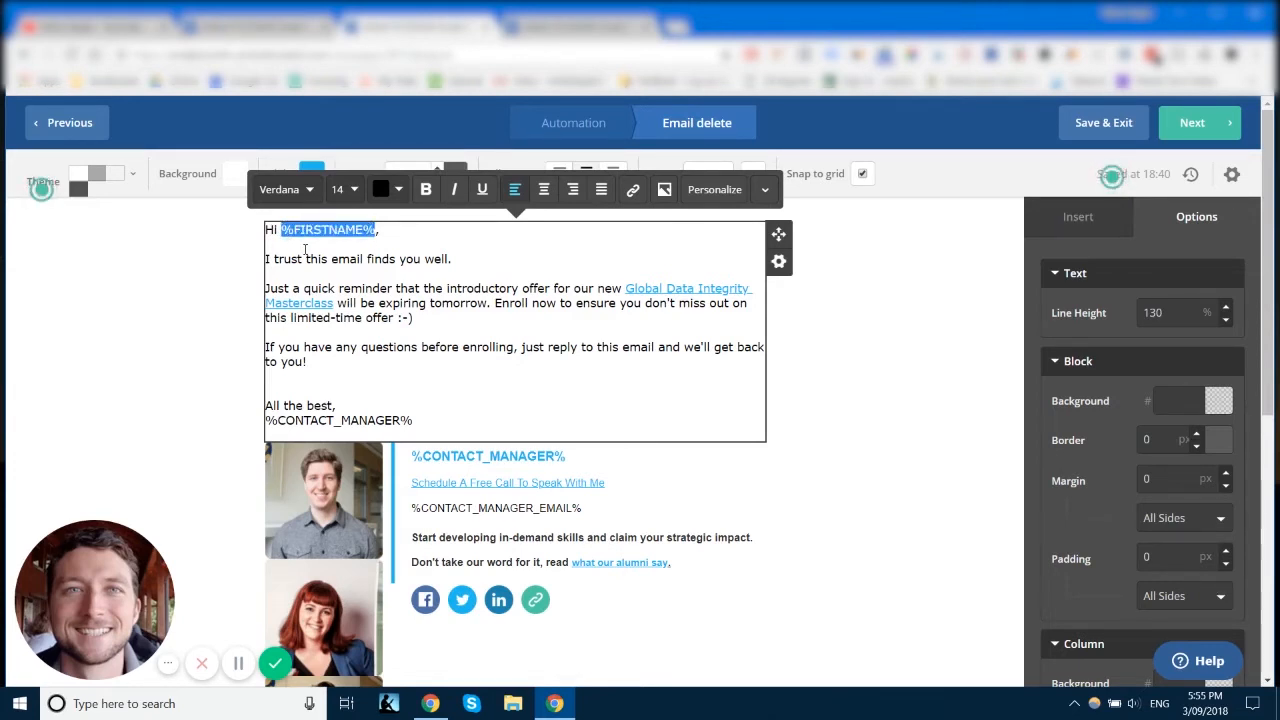
key("BackSpace")
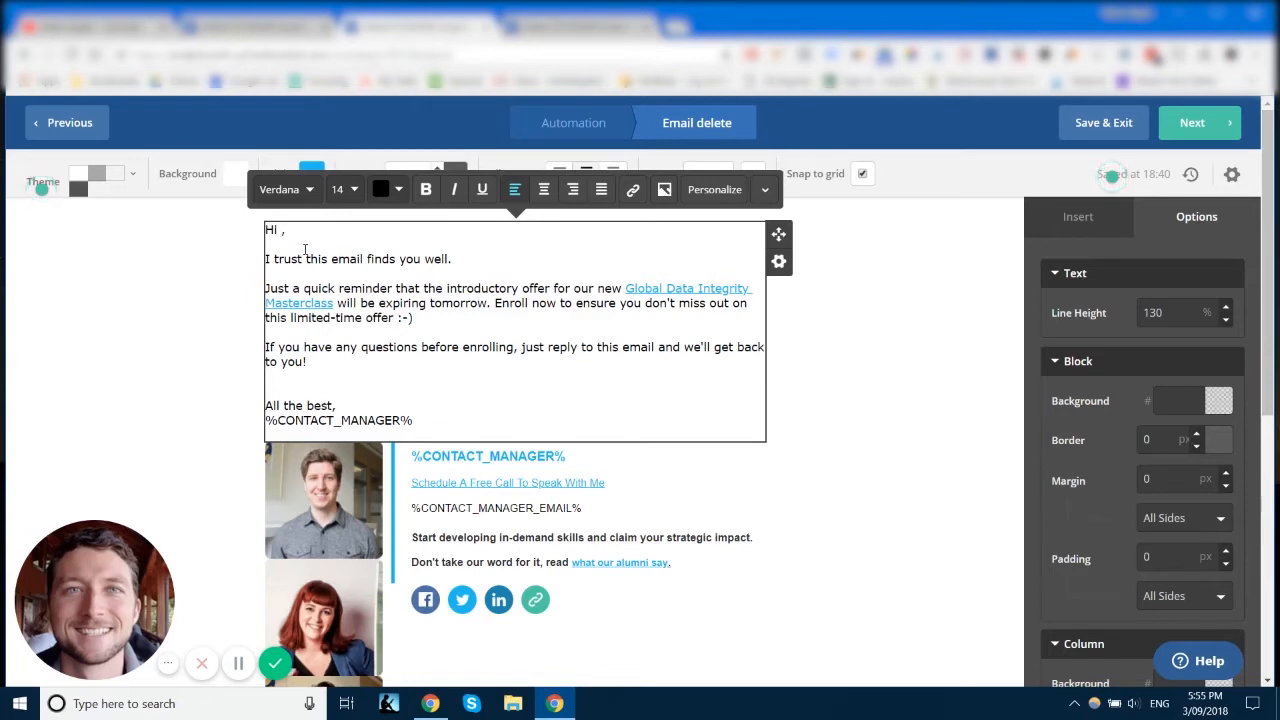
key("ctrl+v")
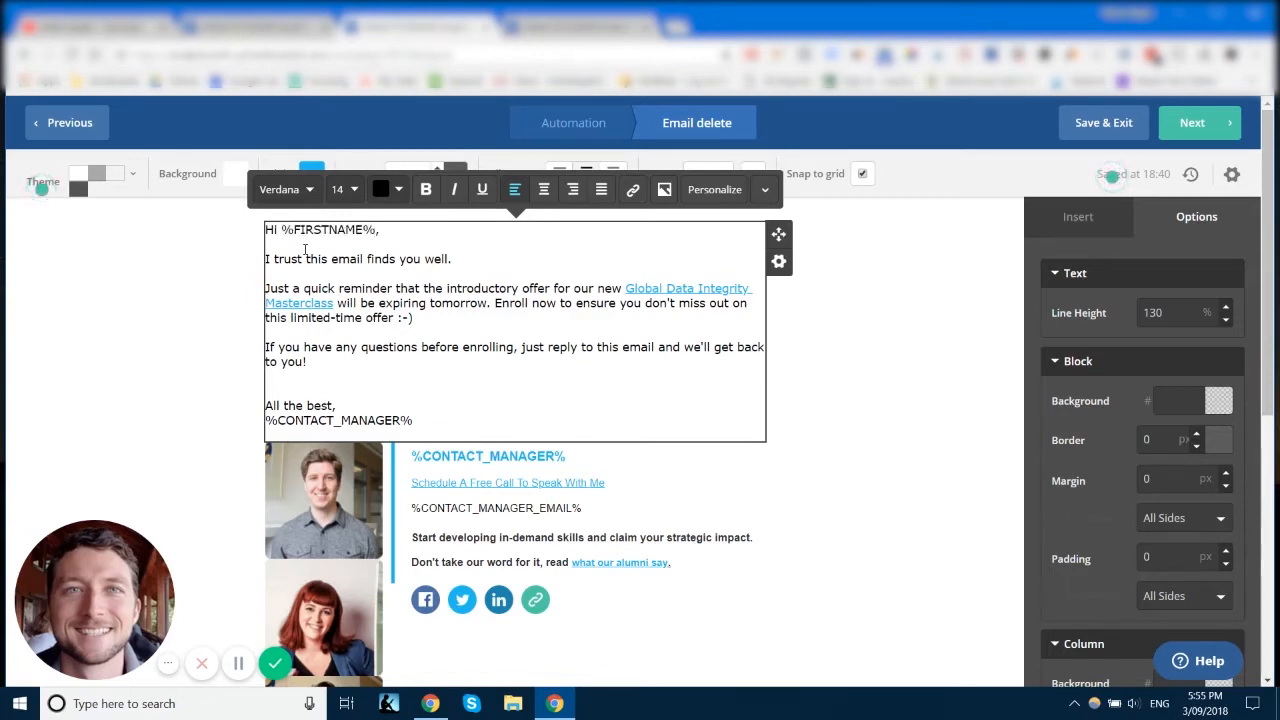
left_click_drag(395, 230, 264, 230)
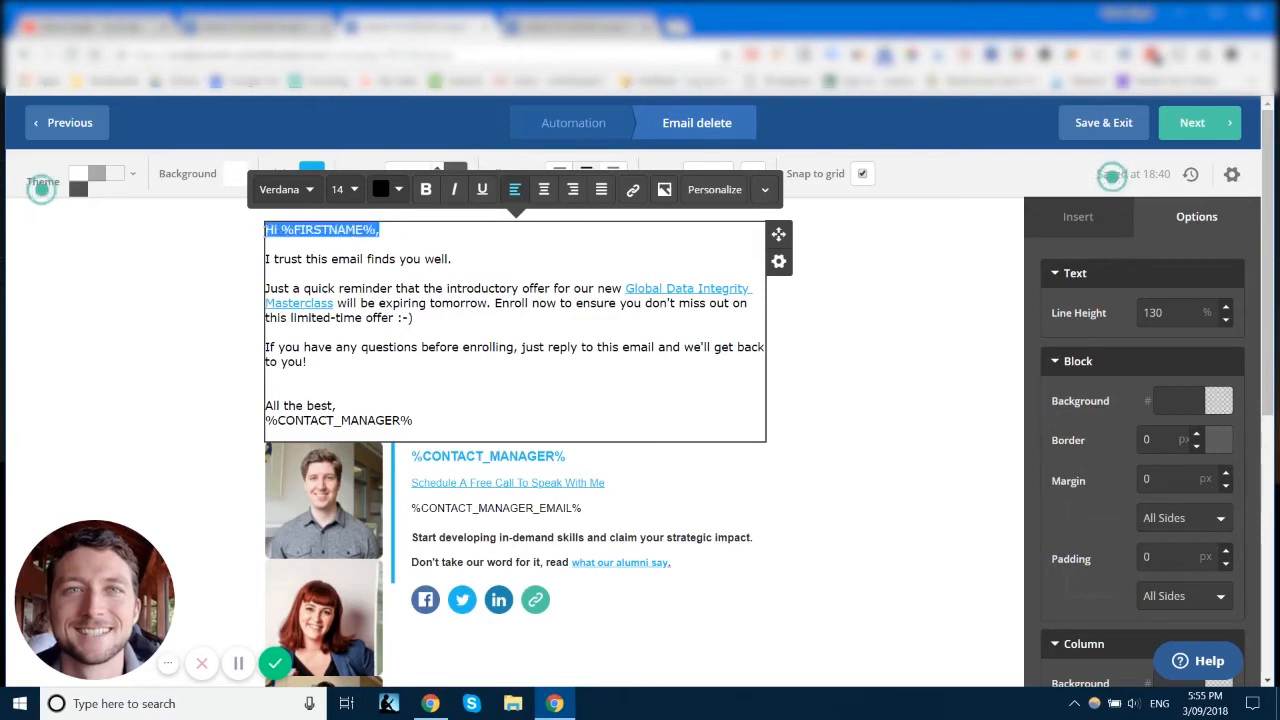
left_click(398, 230)
left_click(399, 229)
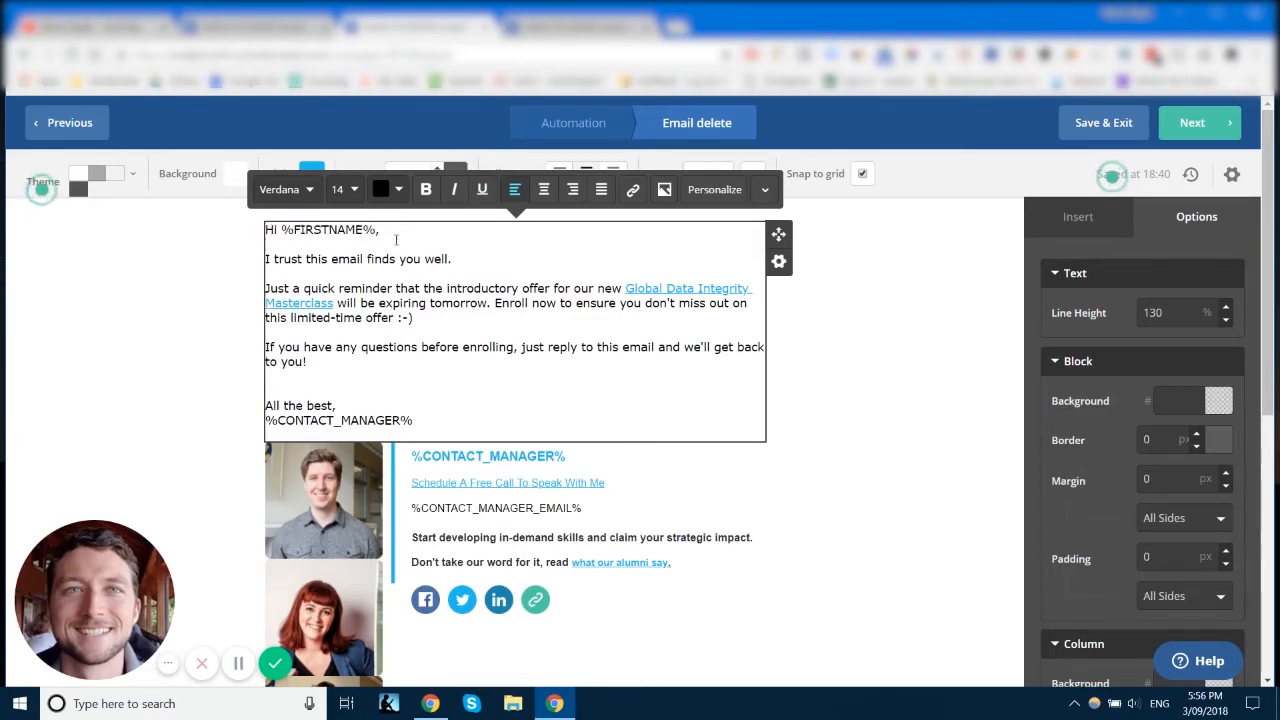
Examine the %CONTACT_MANAGER% tags in the email's sign-off and in the signature block
left_click(440, 421)
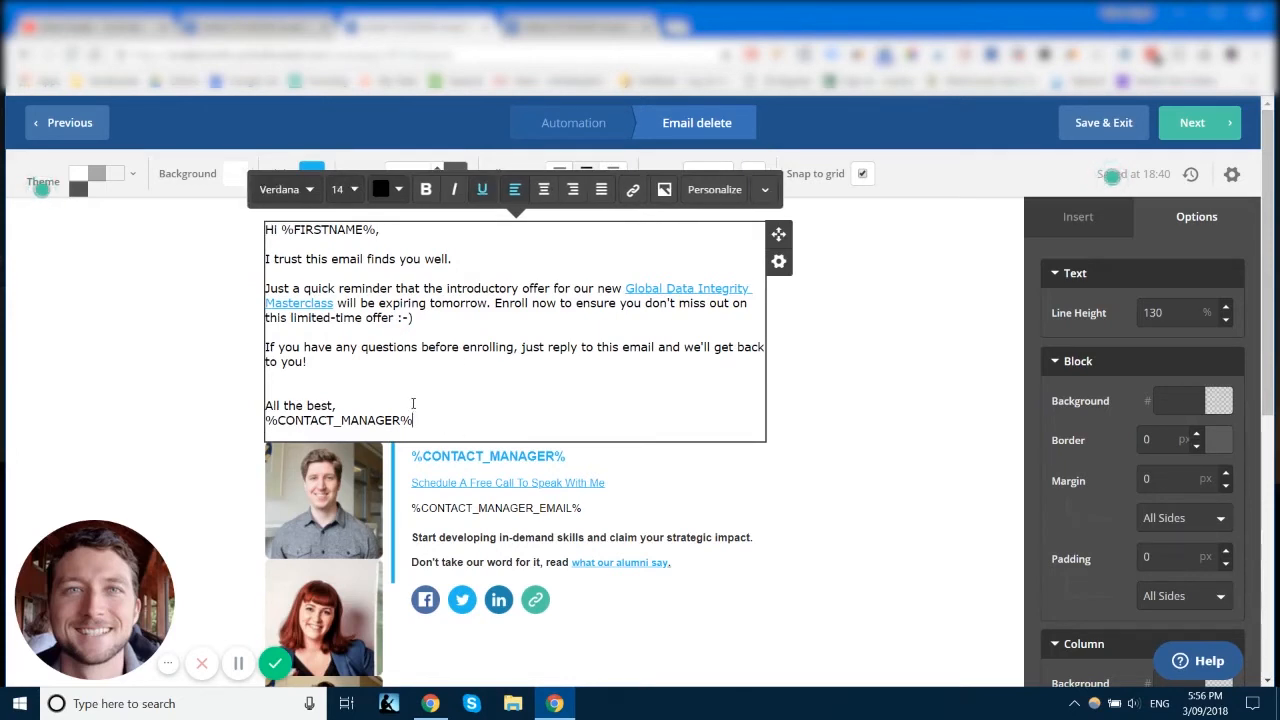
scroll(420, 400, "down", 1)
left_click_drag(417, 365, 267, 381)
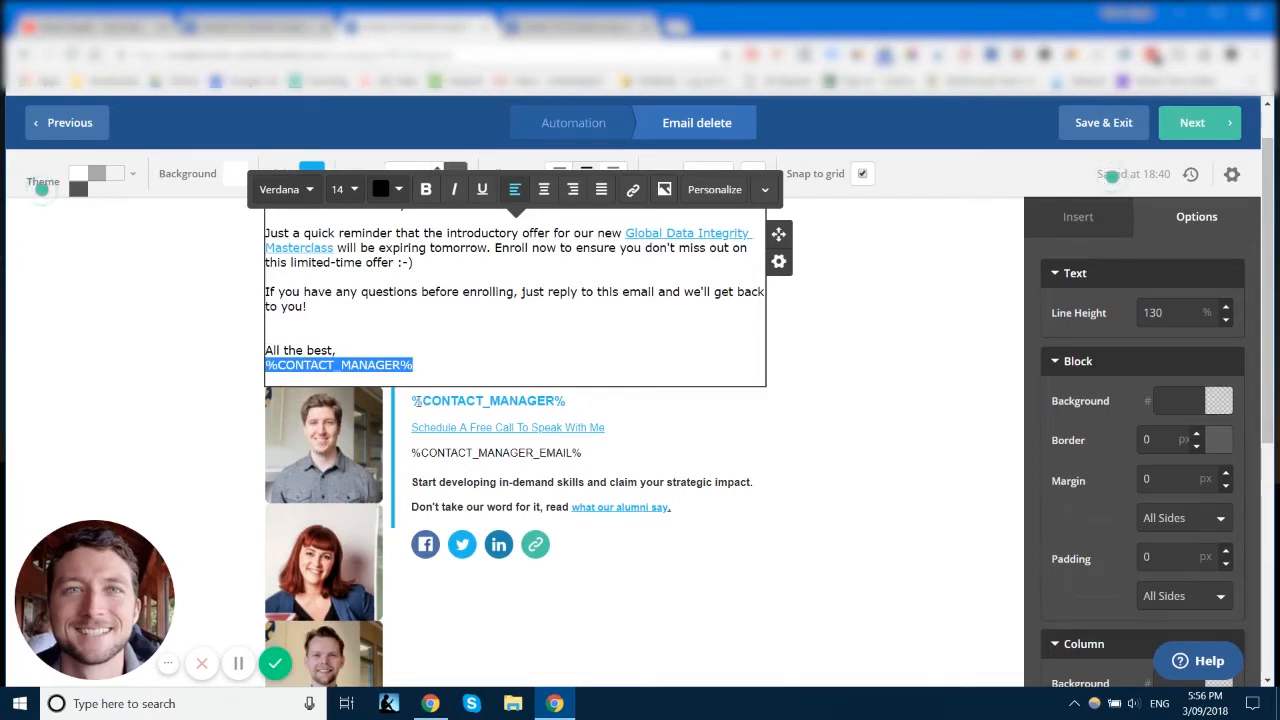
left_click(415, 401)
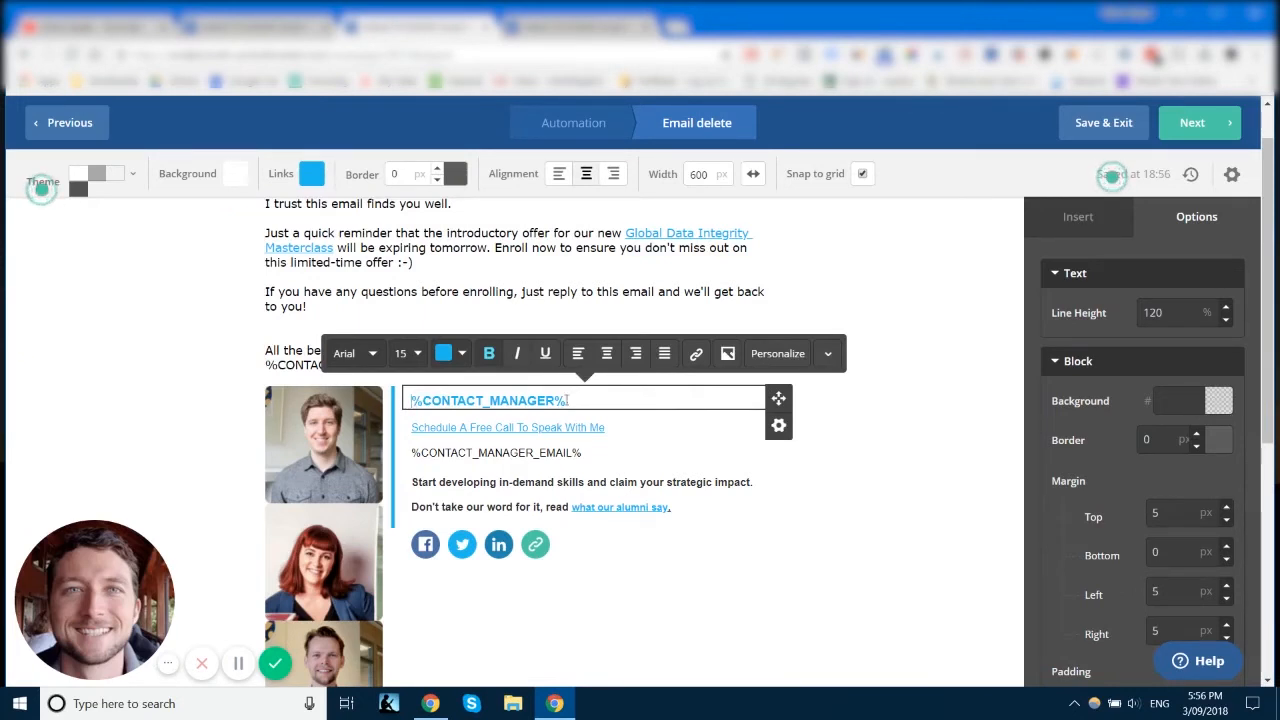
Inspect the link URL behind "Schedule A Free Call To Speak With Me" in the signature and cancel without changing it
left_click(462, 428)
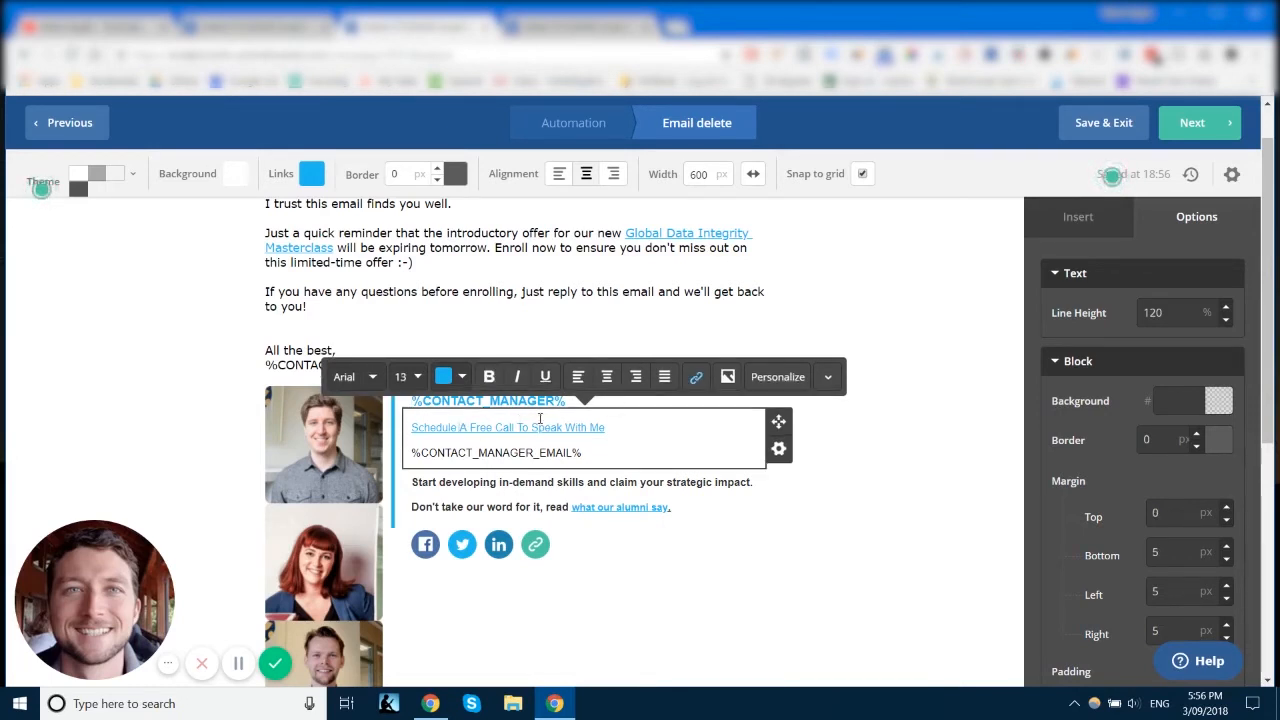
left_click(696, 378)
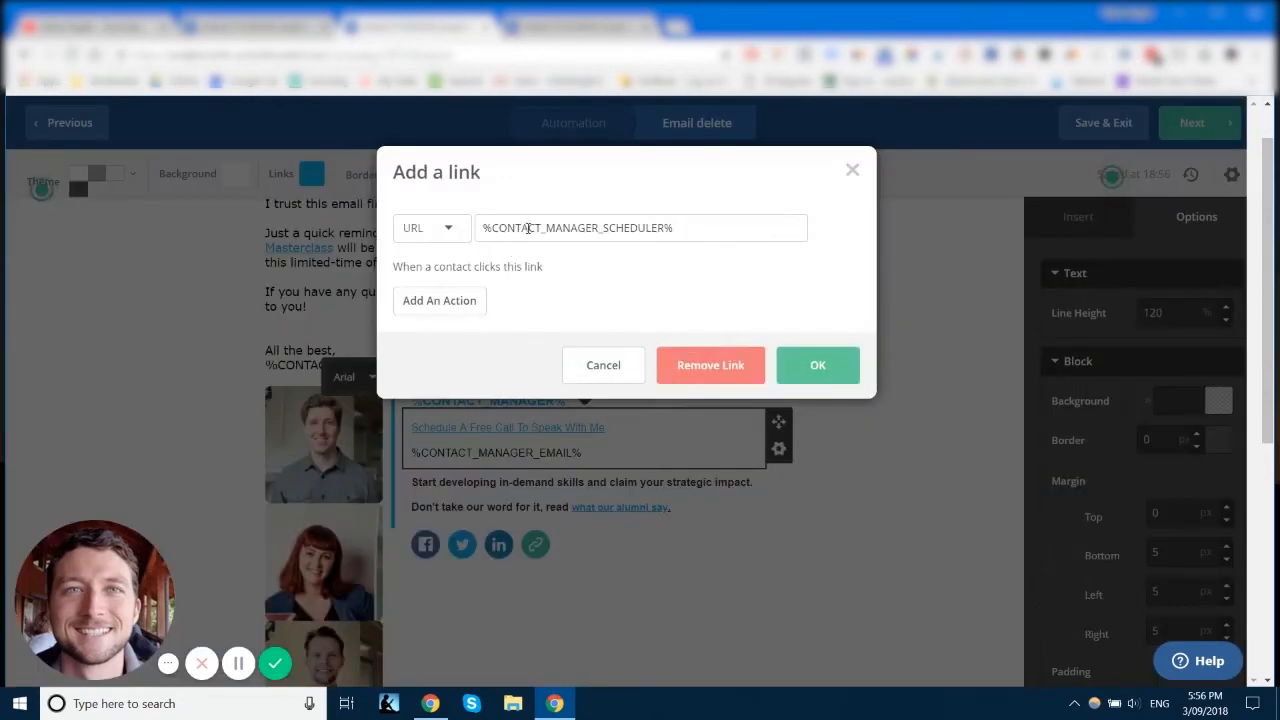
left_click_drag(716, 228, 475, 228)
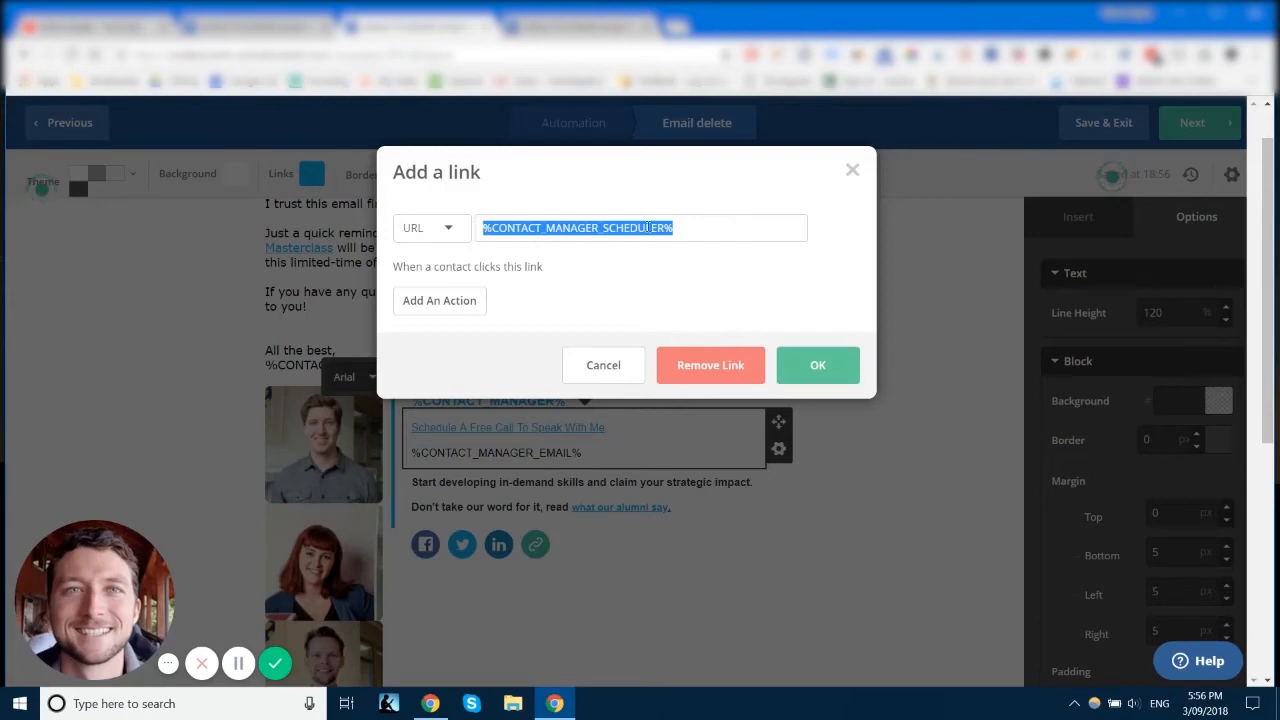
left_click(605, 368)
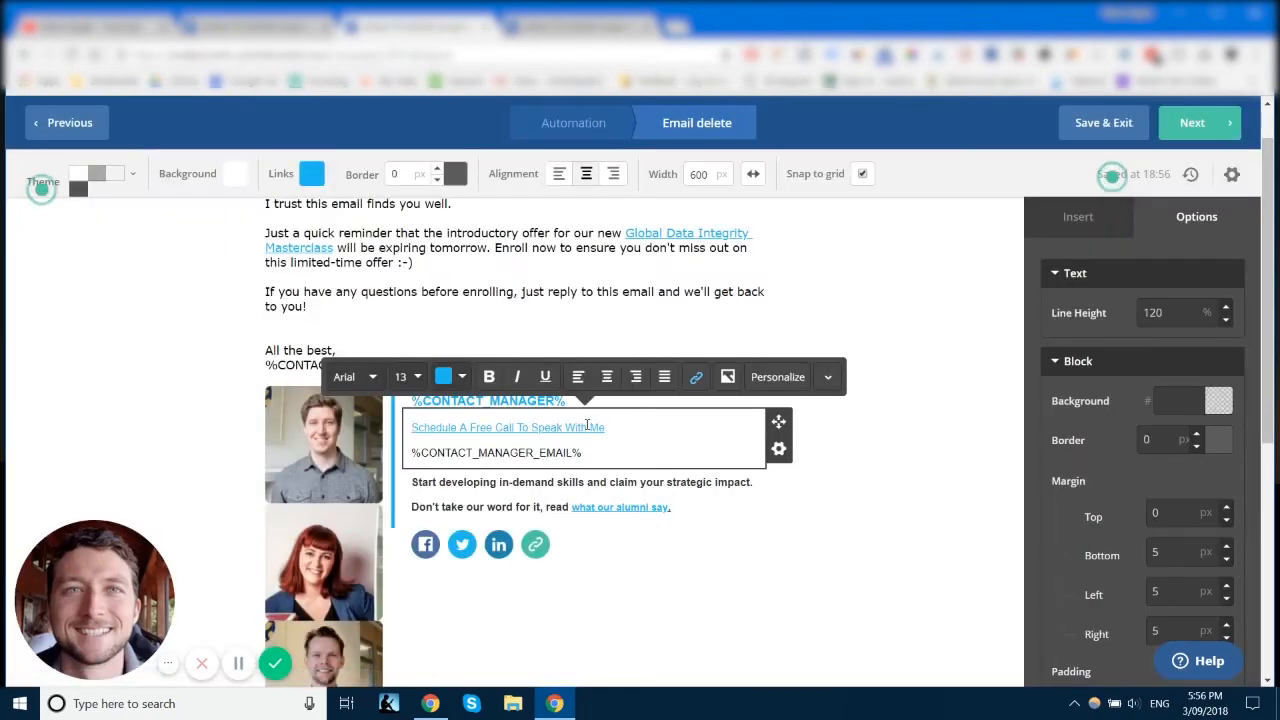
left_click(696, 378)
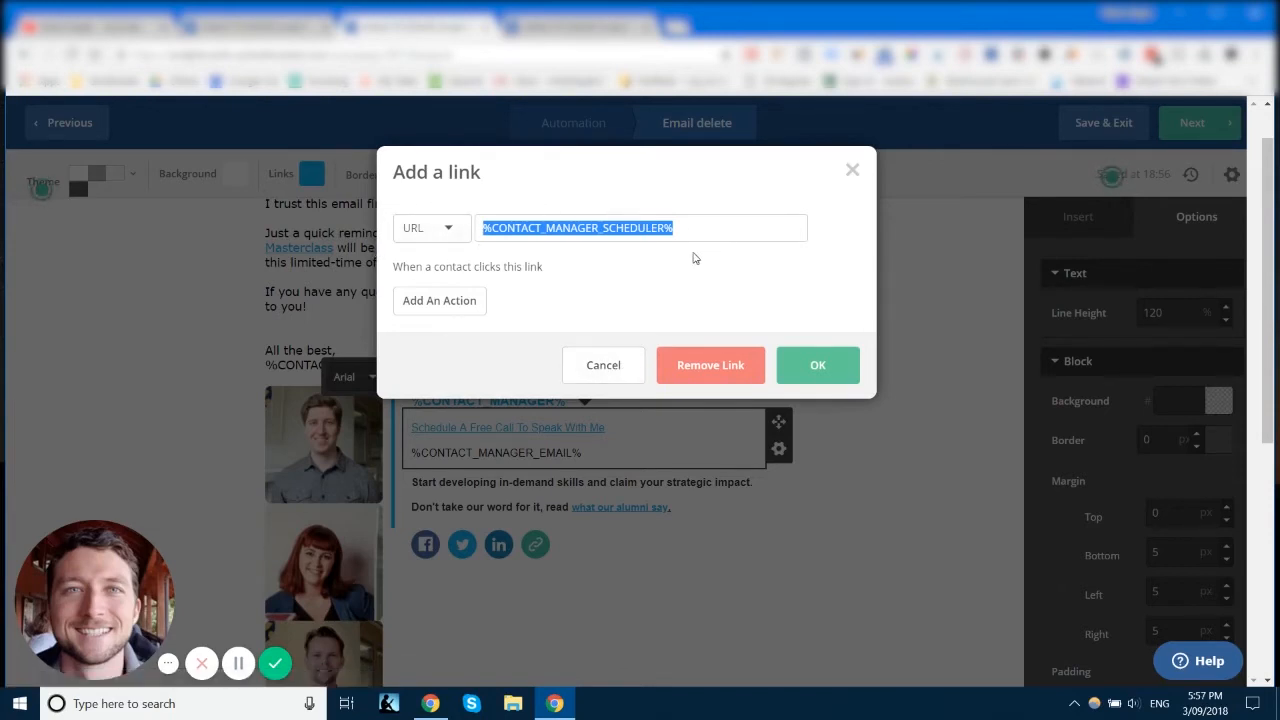
left_click(612, 370)
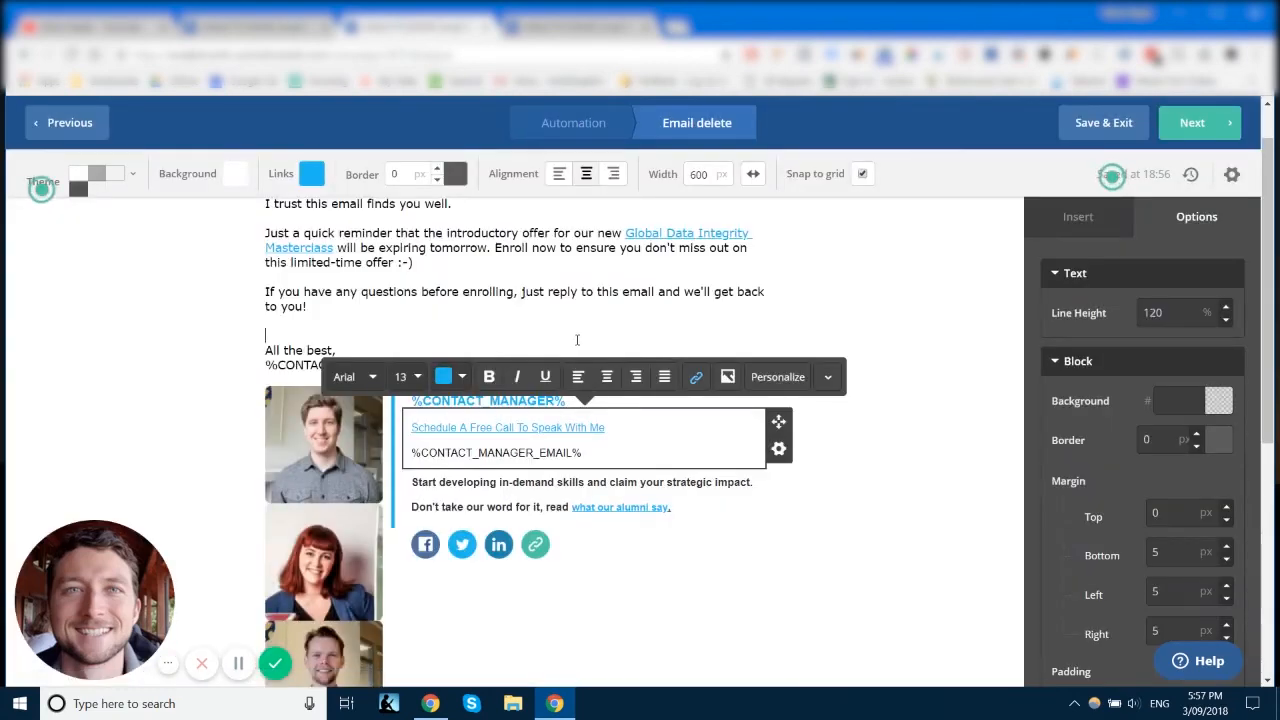
Insert the Contact Manager Scheduler personalization directly after %CONTACT_MANAGER% in the email's sign-off
left_click(575, 336)
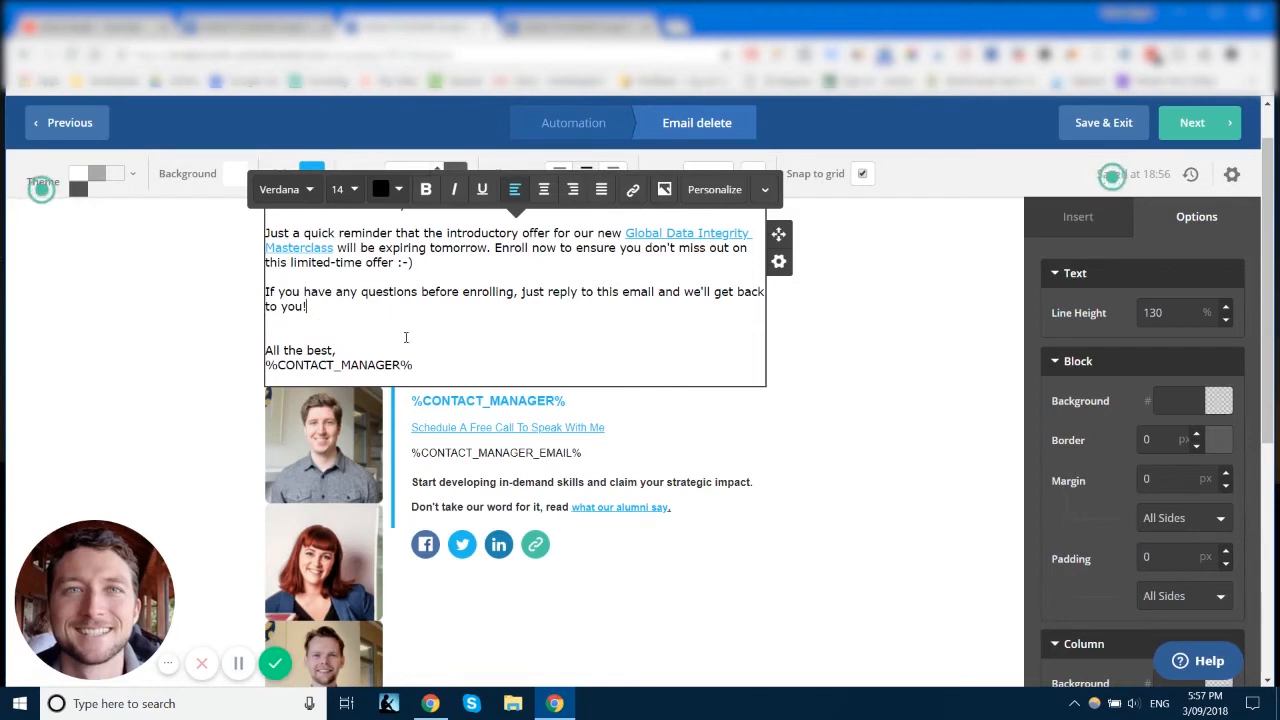
left_click(474, 353)
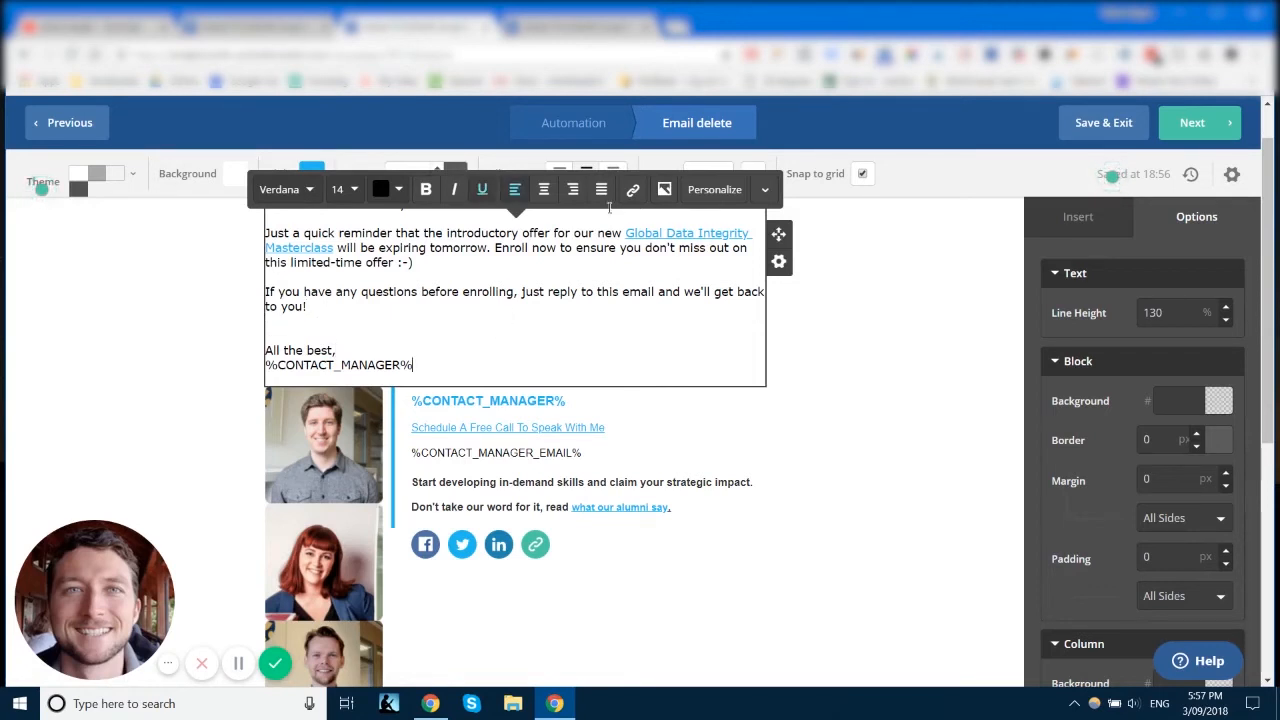
left_click(724, 190)
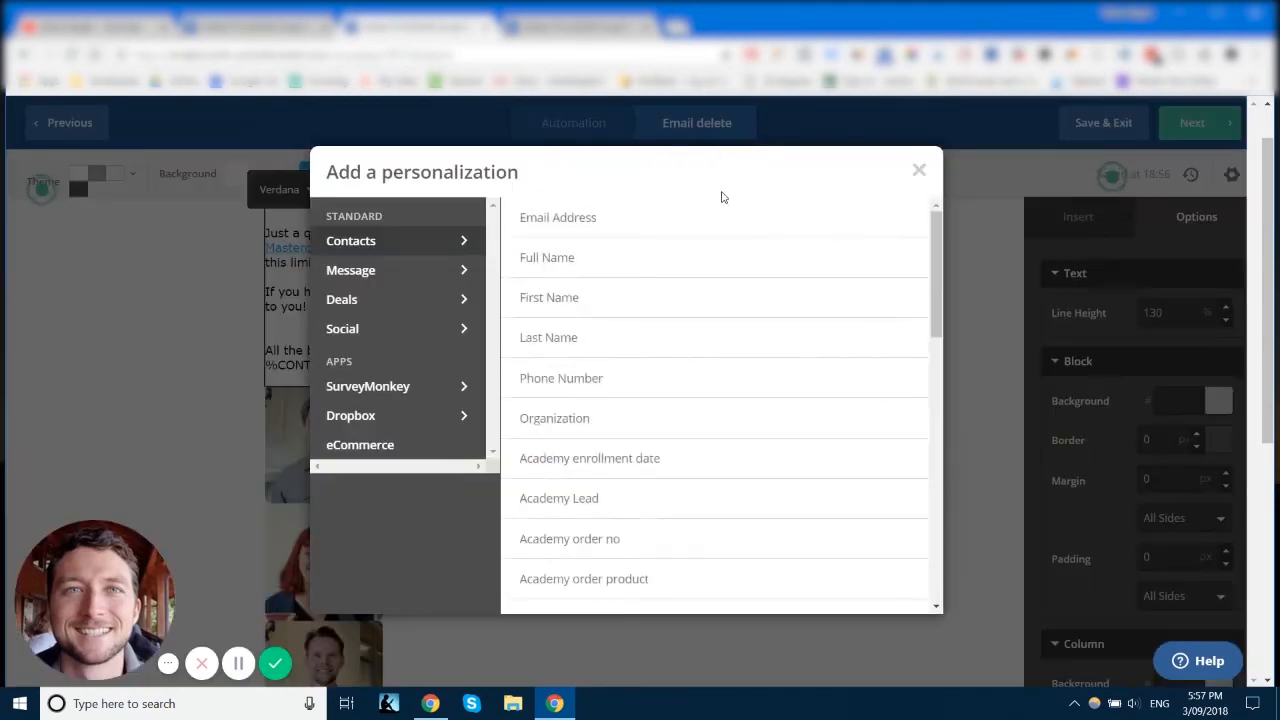
scroll(614, 476, "down", 3)
scroll(614, 476, "down", 4)
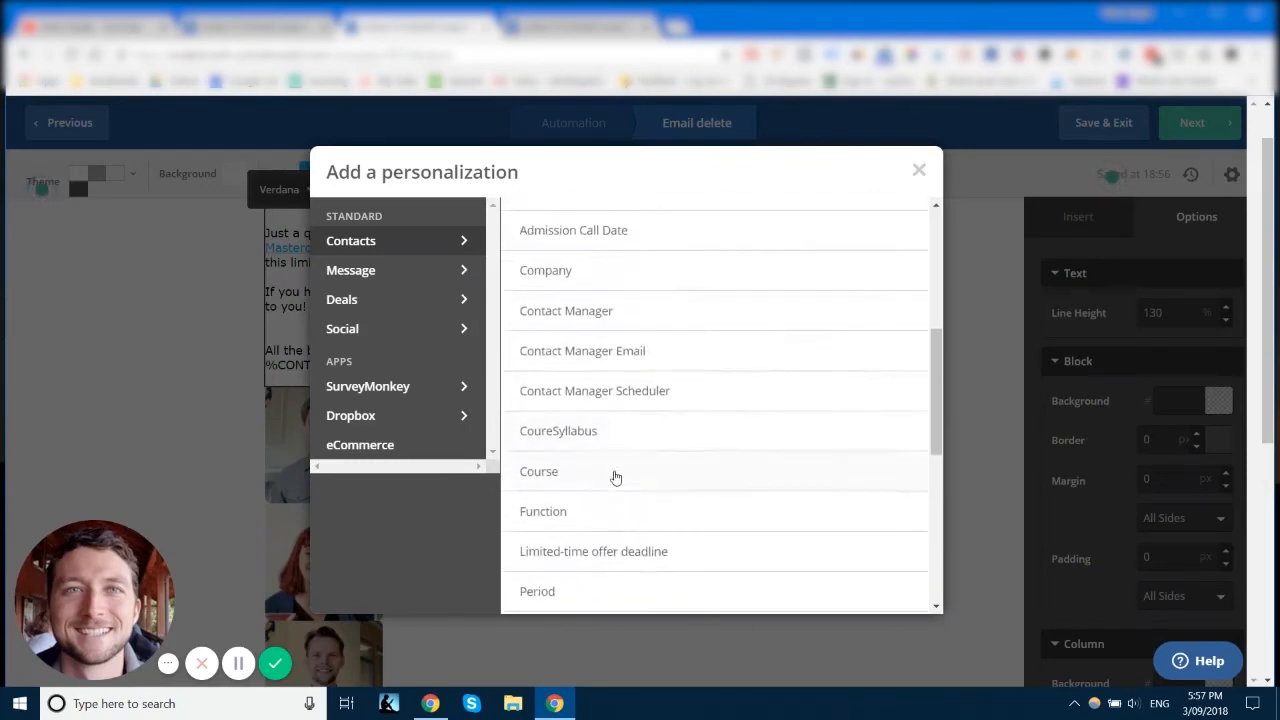
scroll(617, 481, "up", 2)
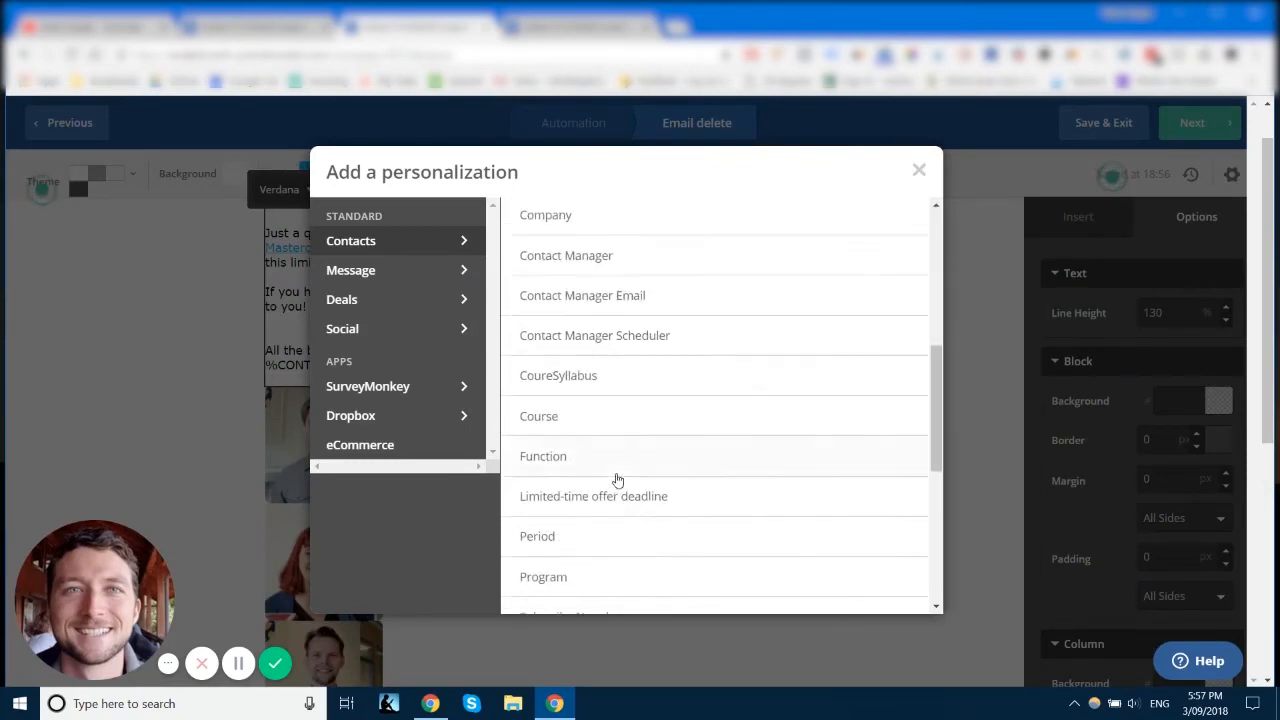
left_click(603, 337)
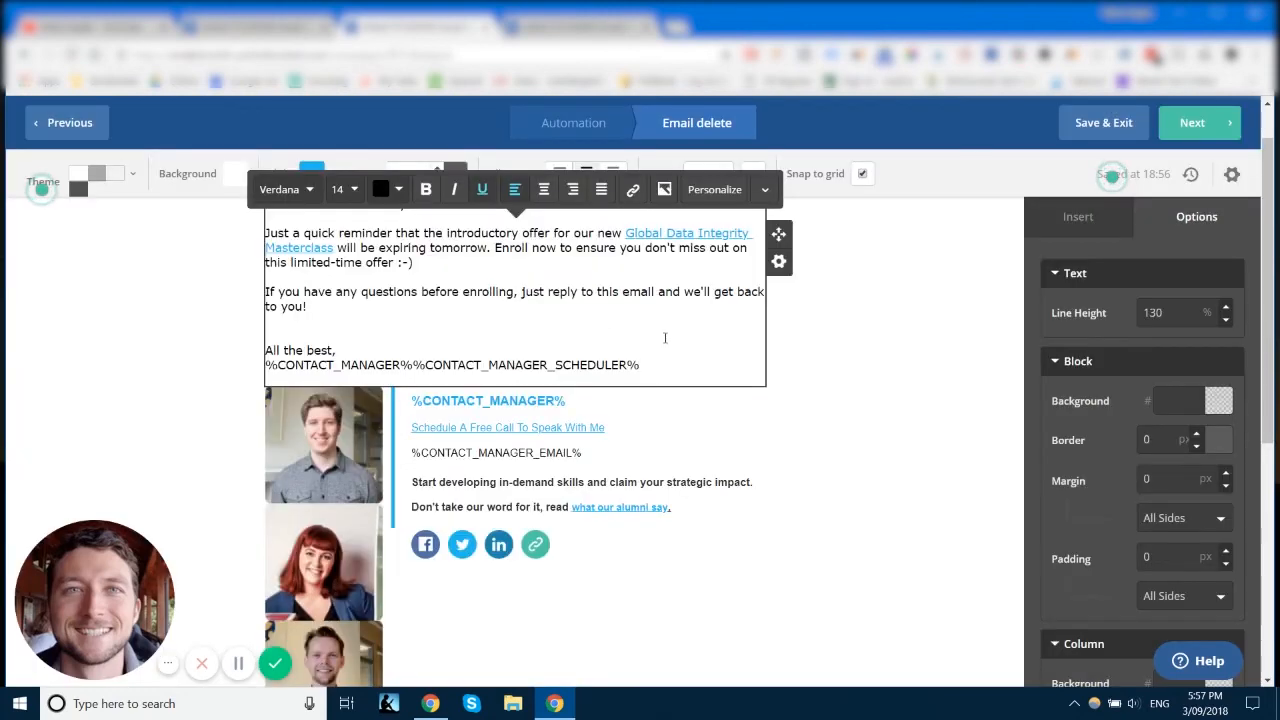
Delete the %CONTACT_MANAGER_SCHEDULER% tag from the email's sign-off, keeping only %CONTACT_MANAGER%
left_click_drag(663, 364, 419, 368)
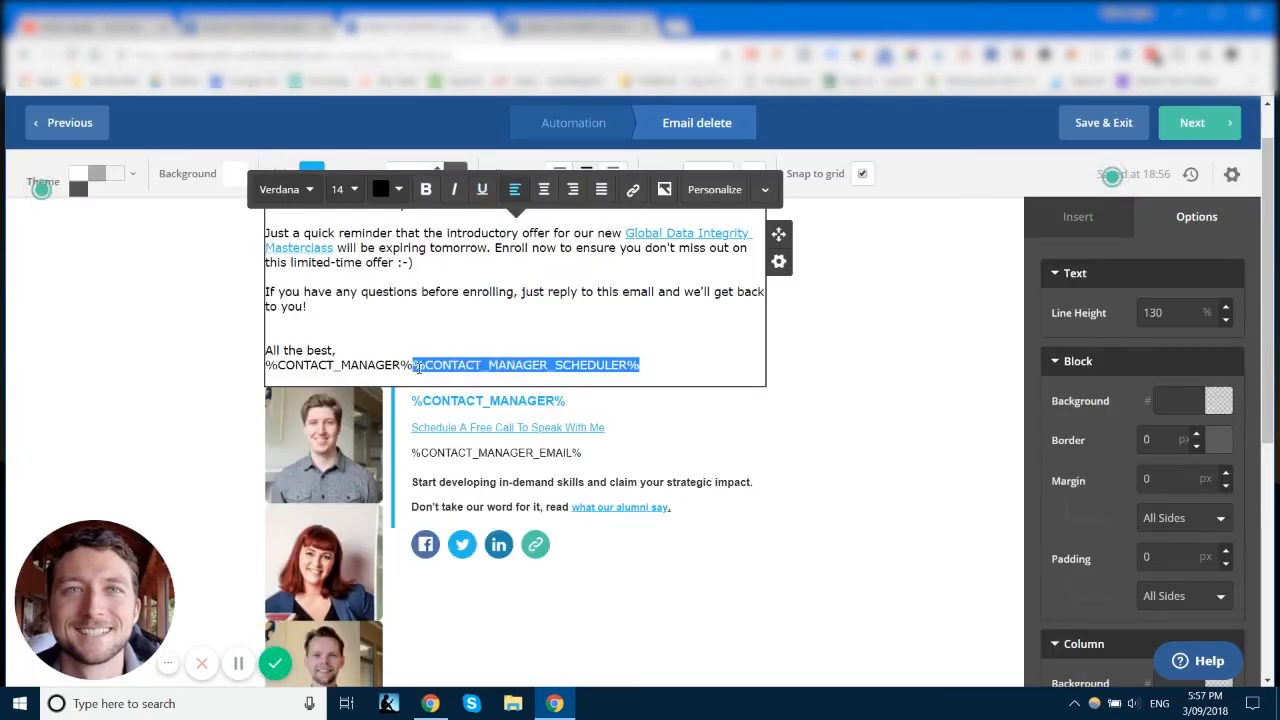
key("BackSpace")
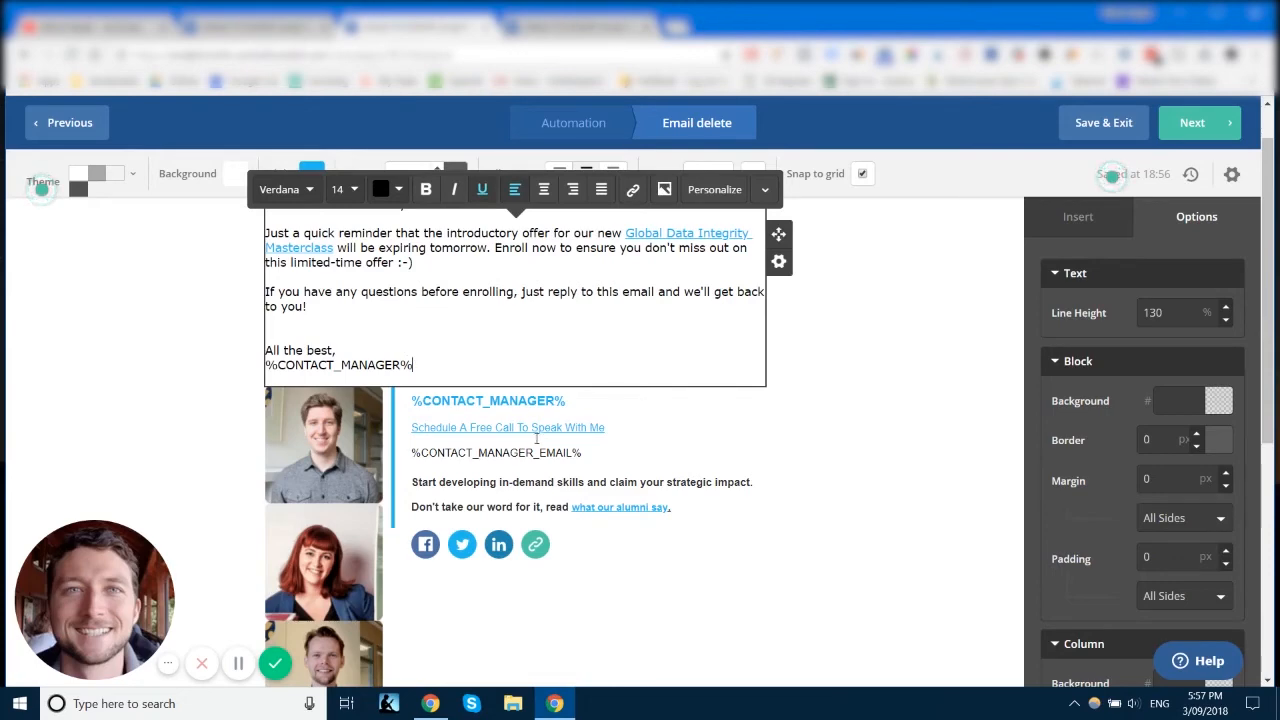
Inspect the "Schedule A Free Call To Speak With Me" link and confirm %CONTACT_MANAGER_SCHEDULER% as its URL
left_click(540, 427)
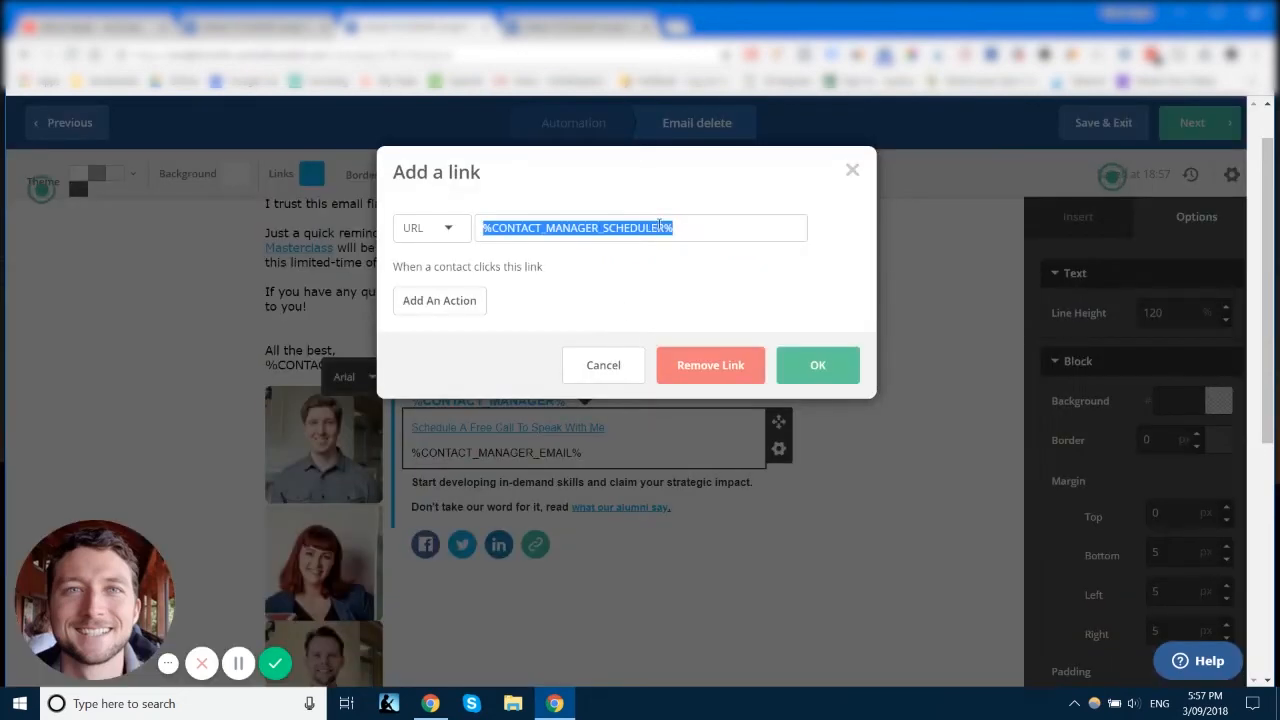
left_click(697, 229)
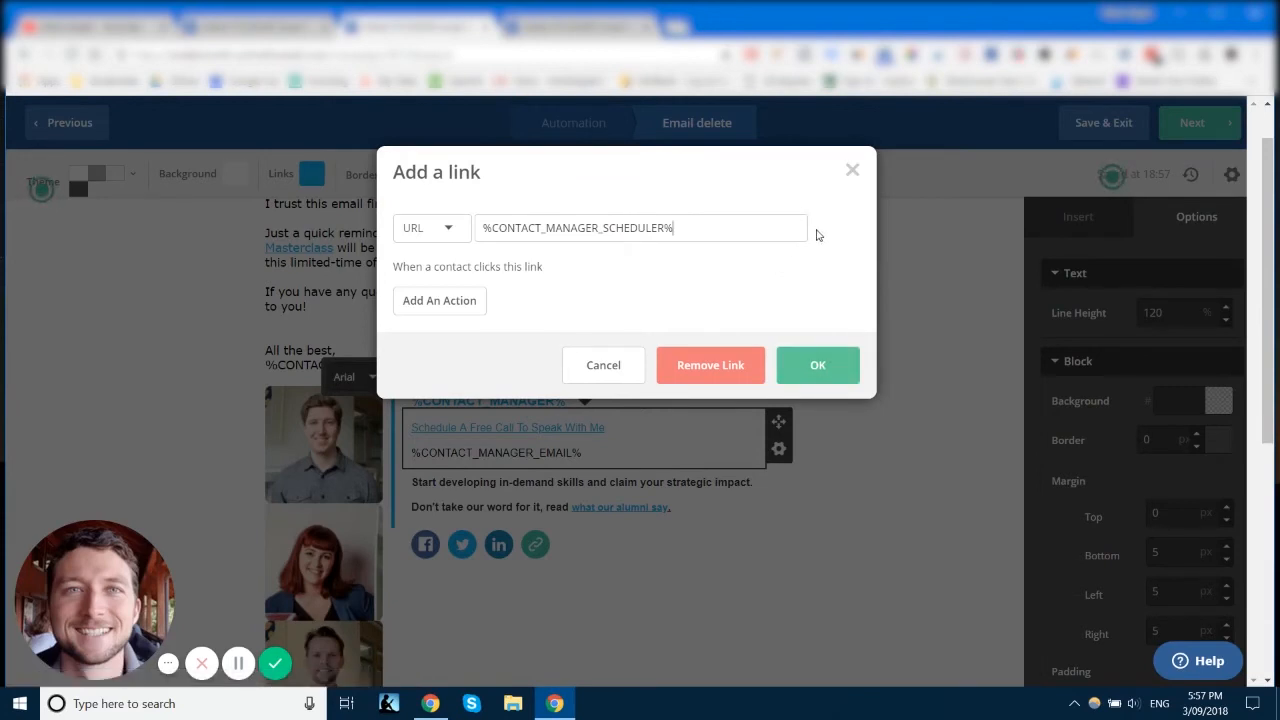
left_click(824, 366)
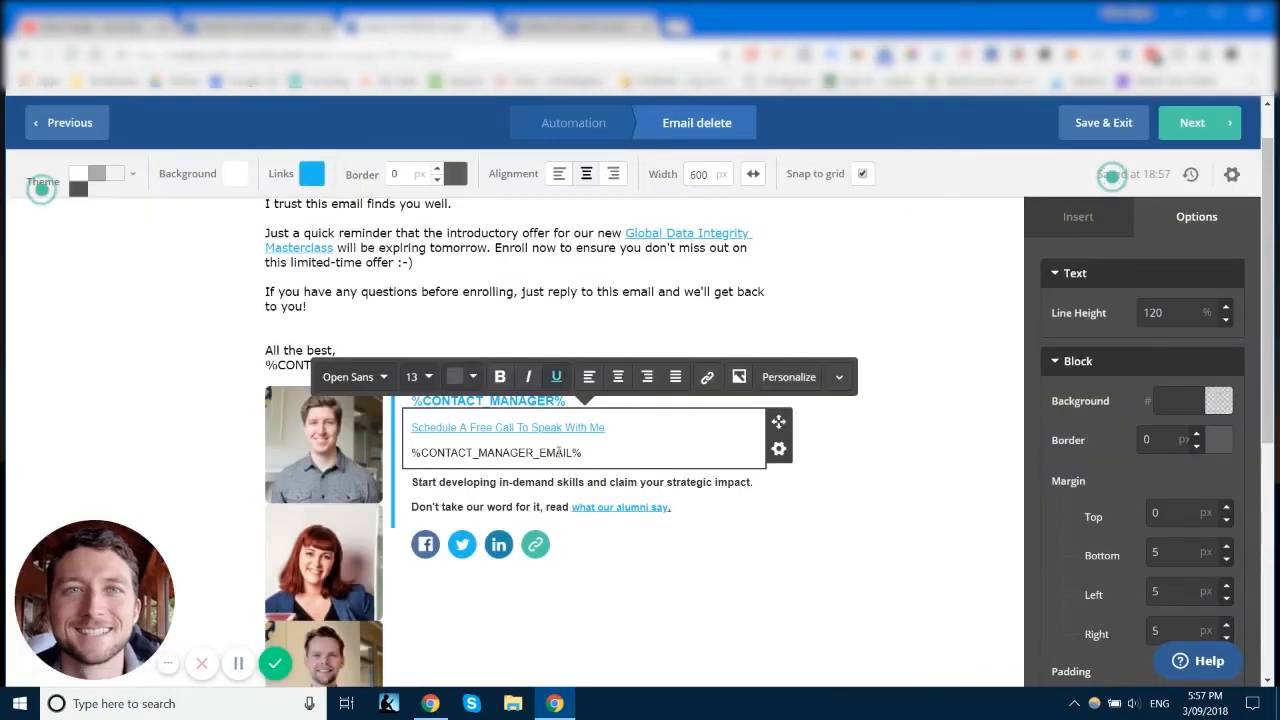
Examine the %CONTACT_MANAGER_EMAIL% tag and the closing text in the signature block
left_click_drag(570, 452, 416, 452)
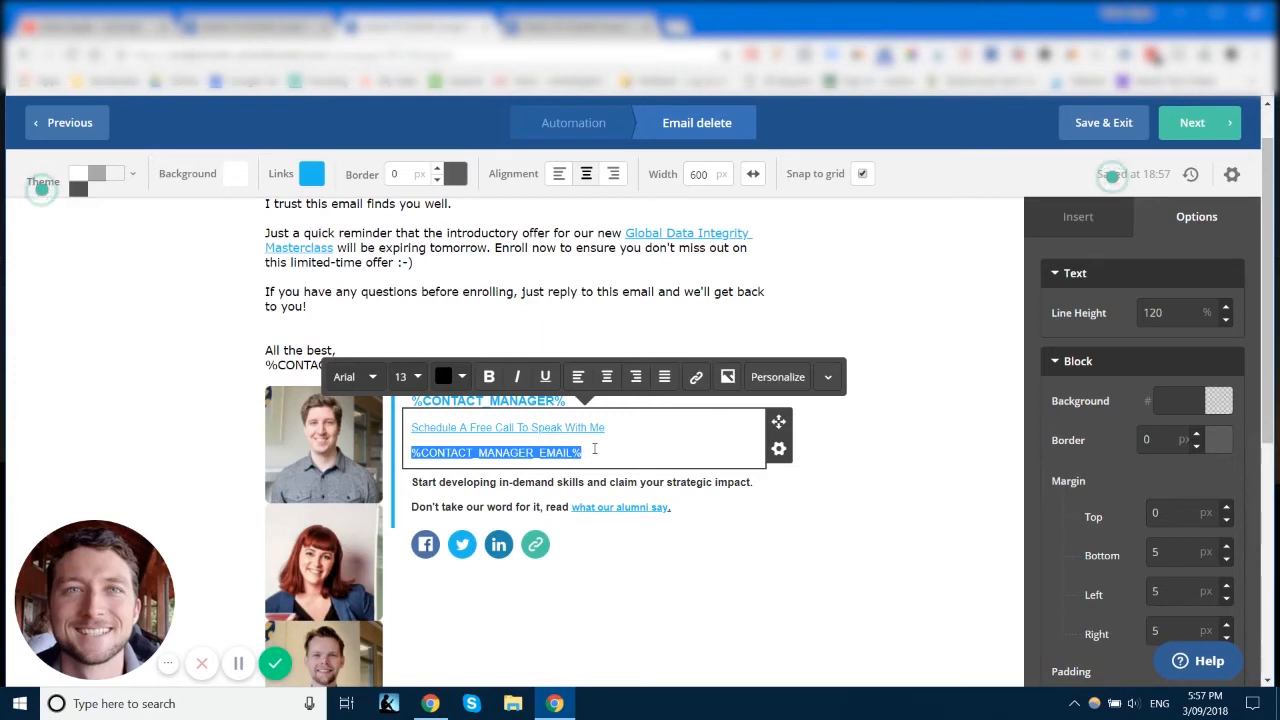
left_click(596, 449)
scroll(596, 449, "down", 1)
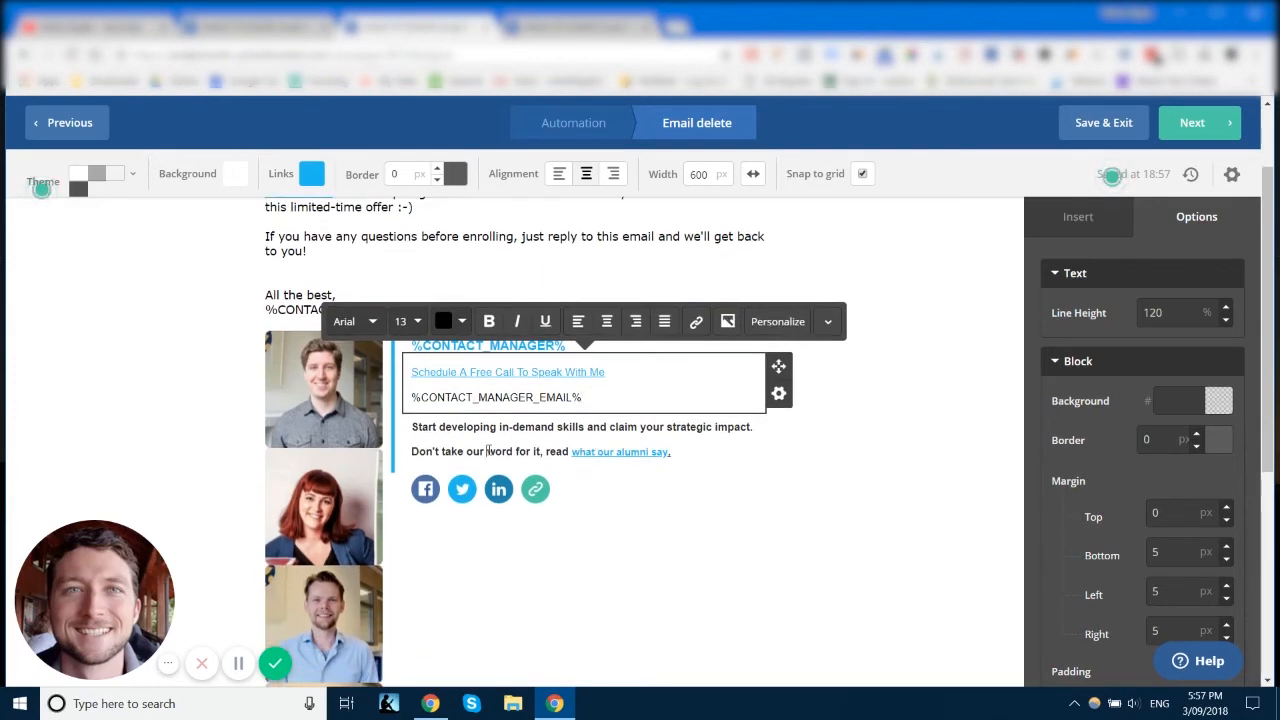
left_click(487, 451)
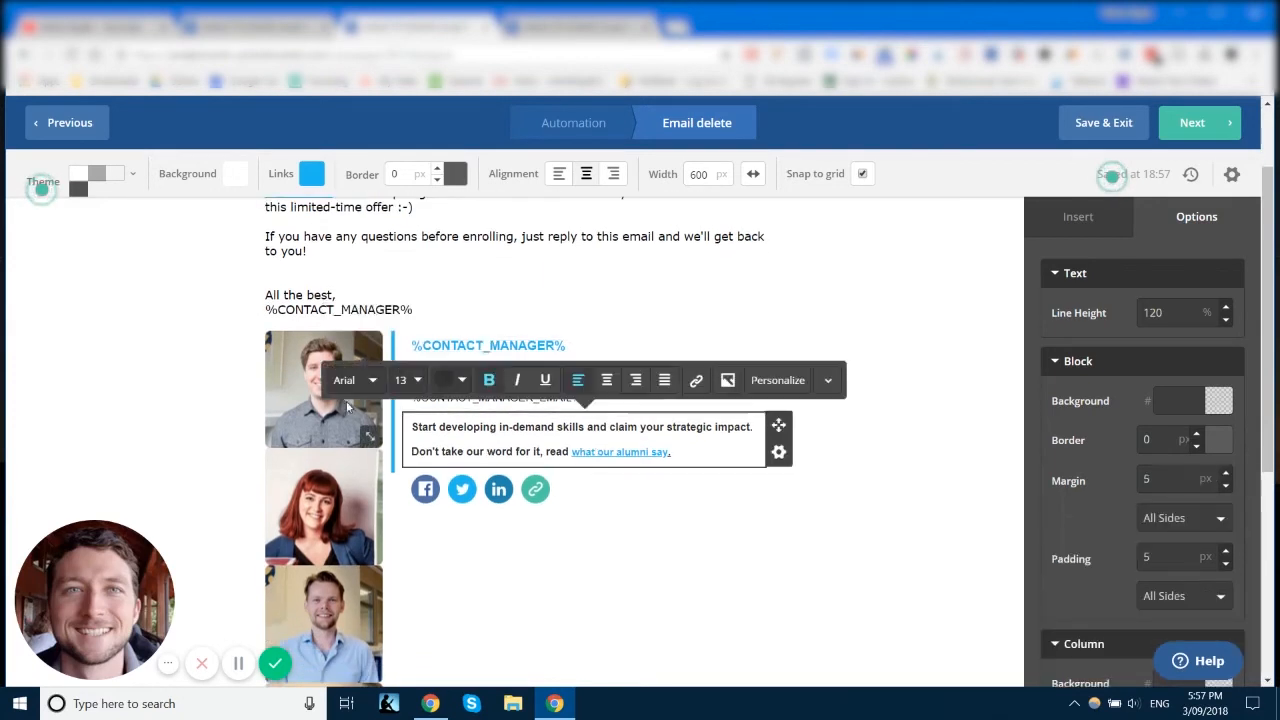
left_click(344, 289)
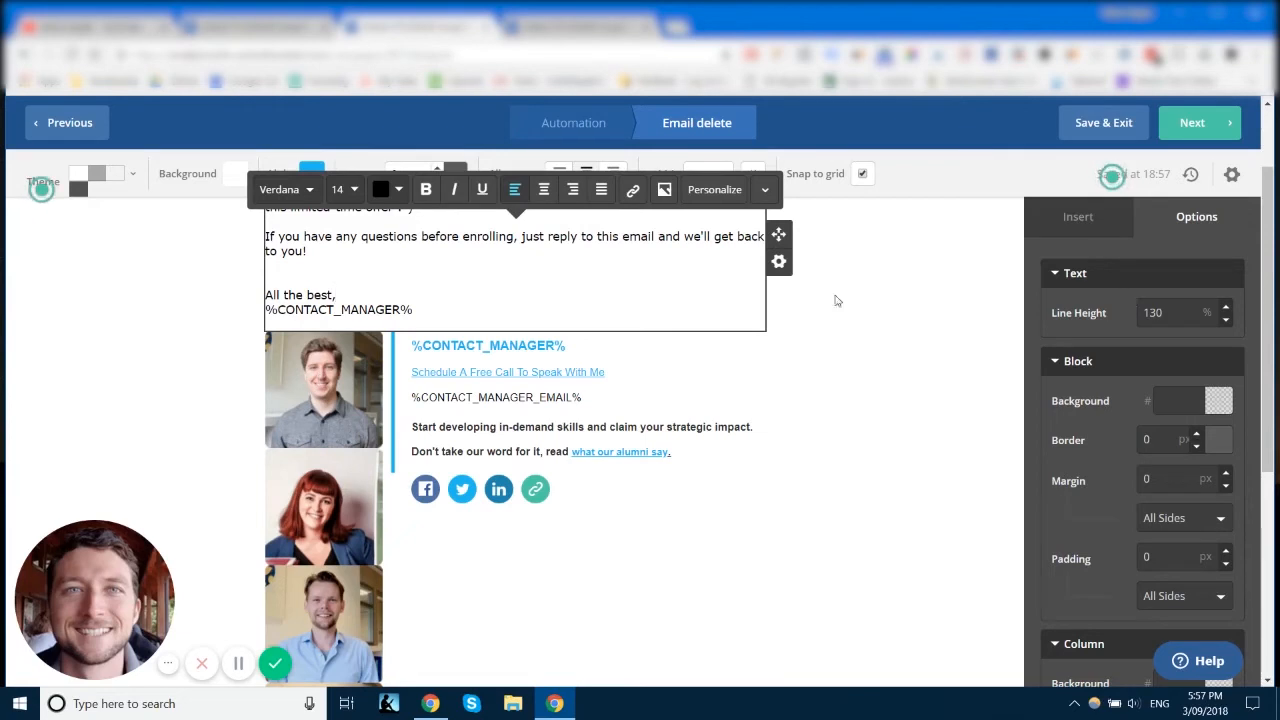
View the Image Manager for the first signature portrait and close it without picking another image
left_click(327, 419)
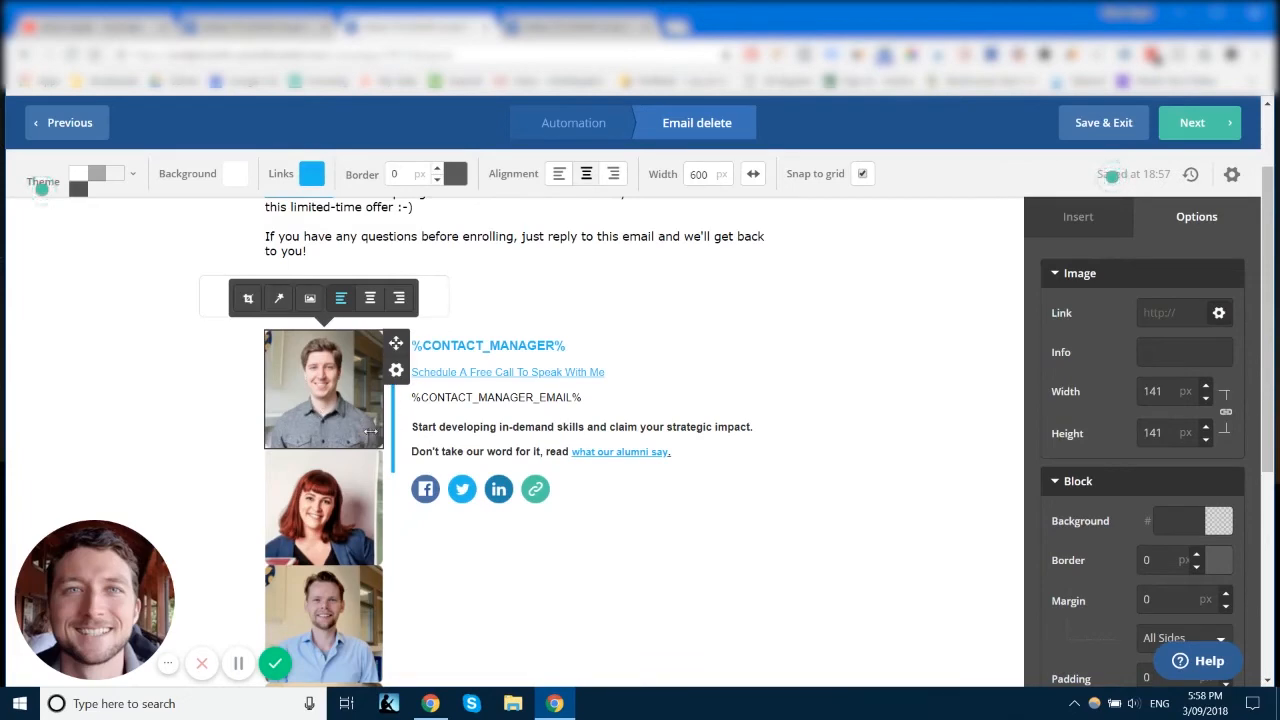
left_click(309, 298)
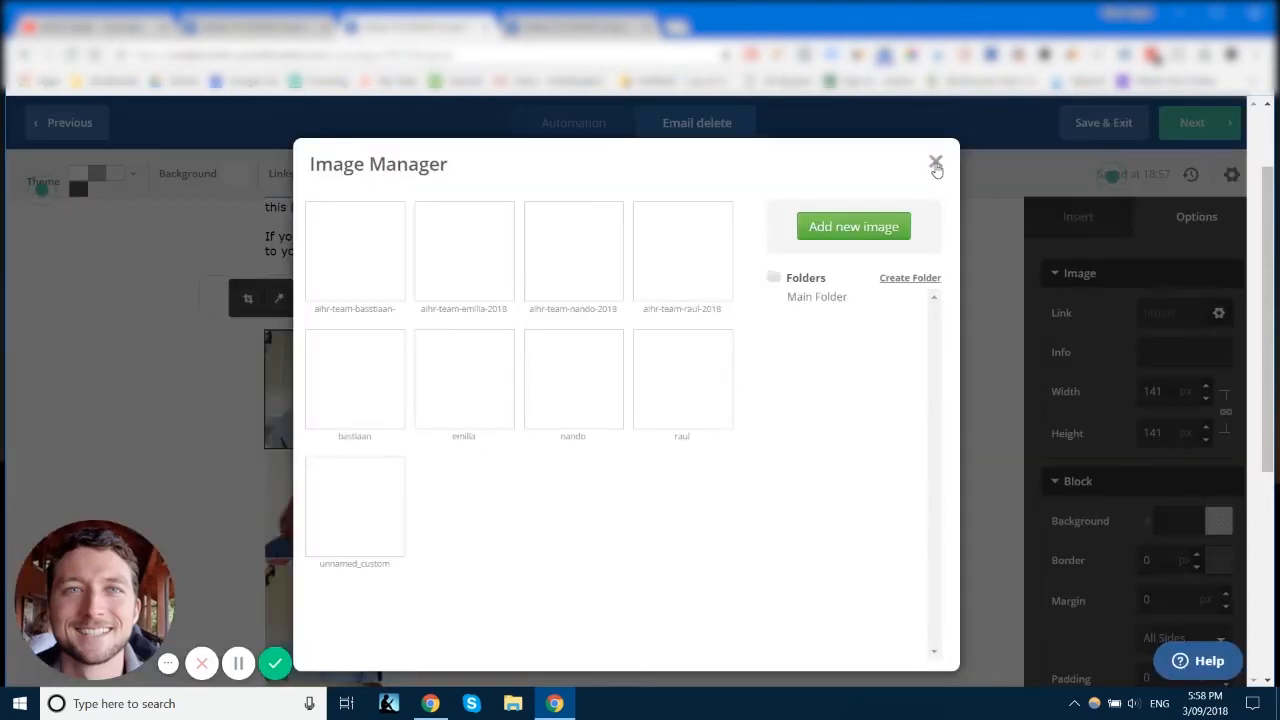
left_click(935, 163)
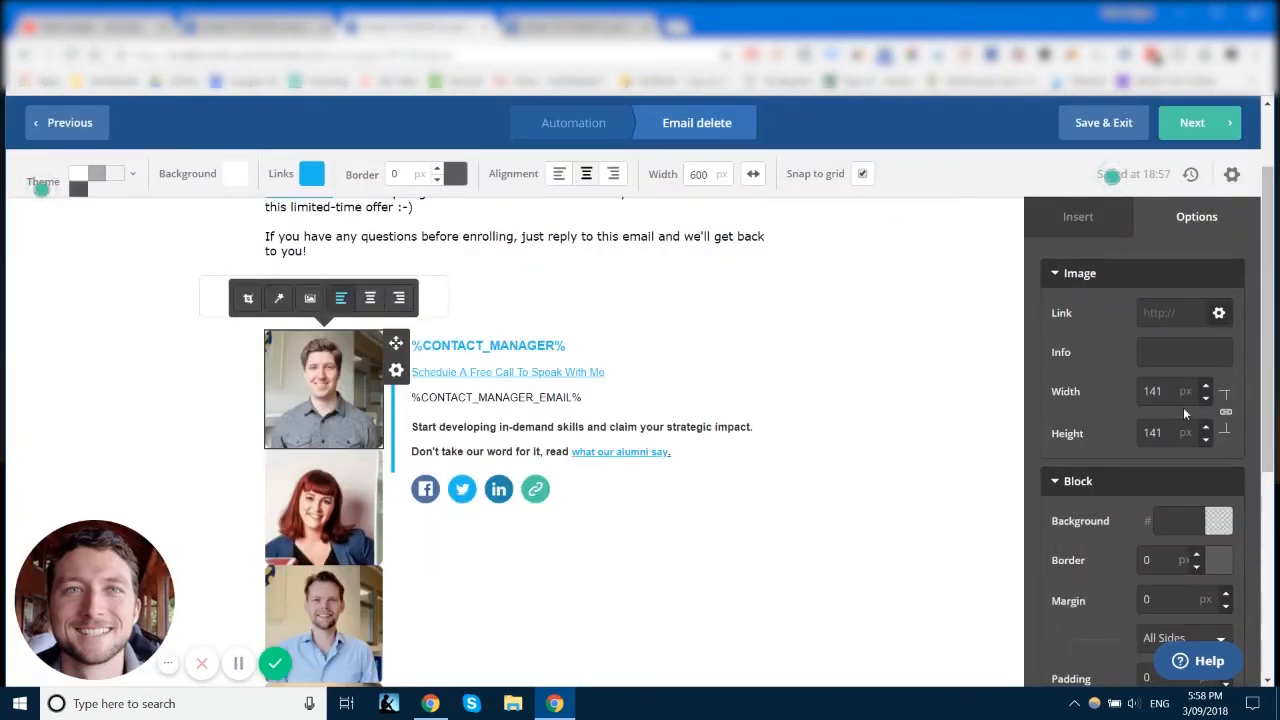
Inspect the Contact Manager display condition of the first signature portrait and cancel without changing it
left_click(397, 372)
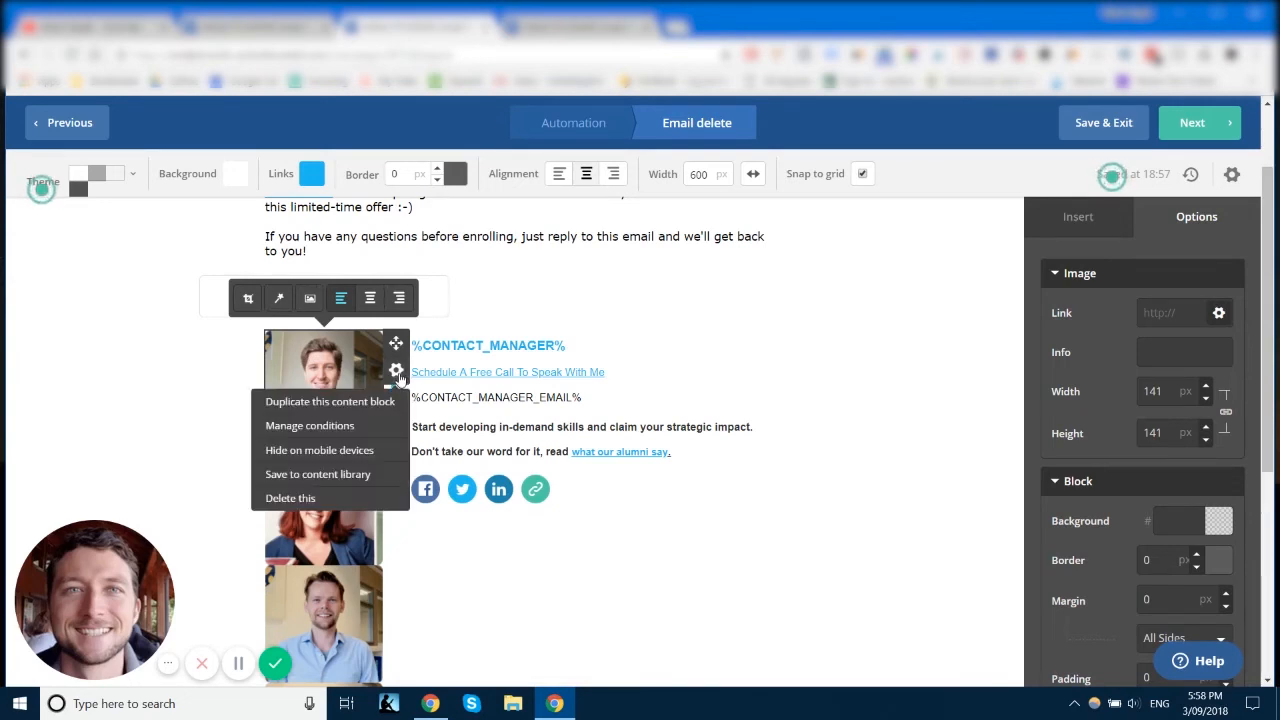
left_click(333, 430)
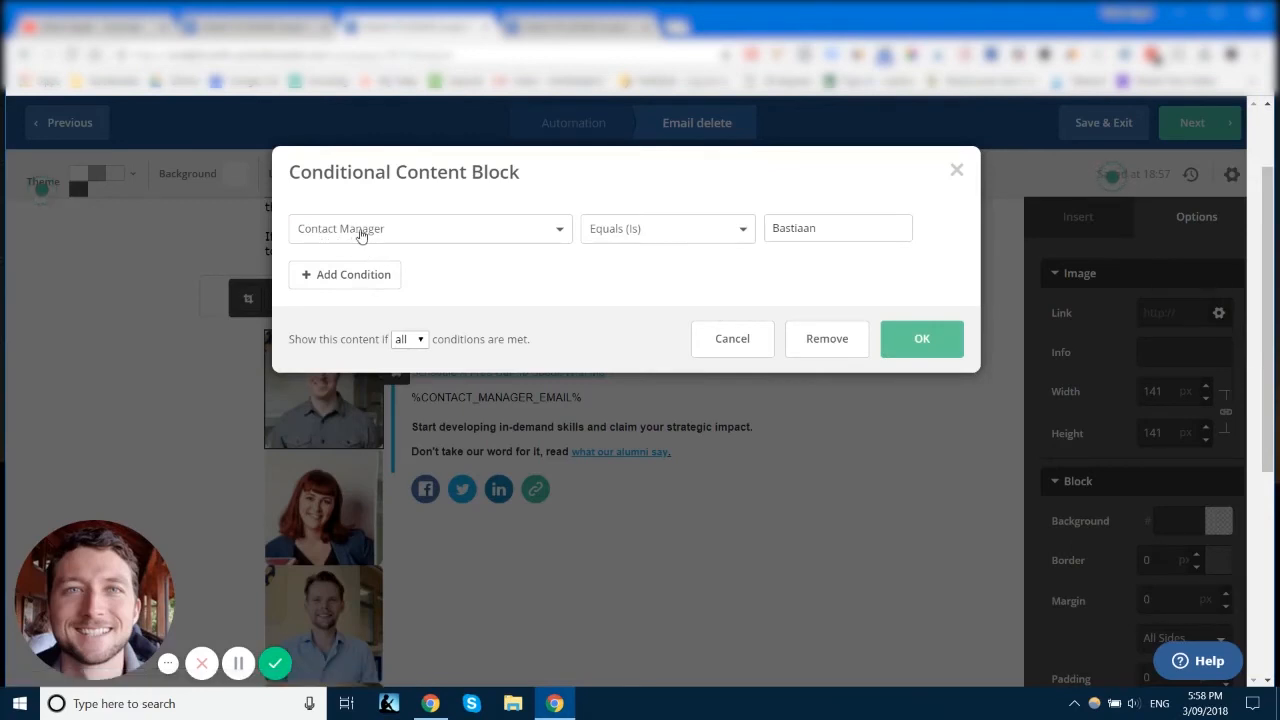
left_click(732, 339)
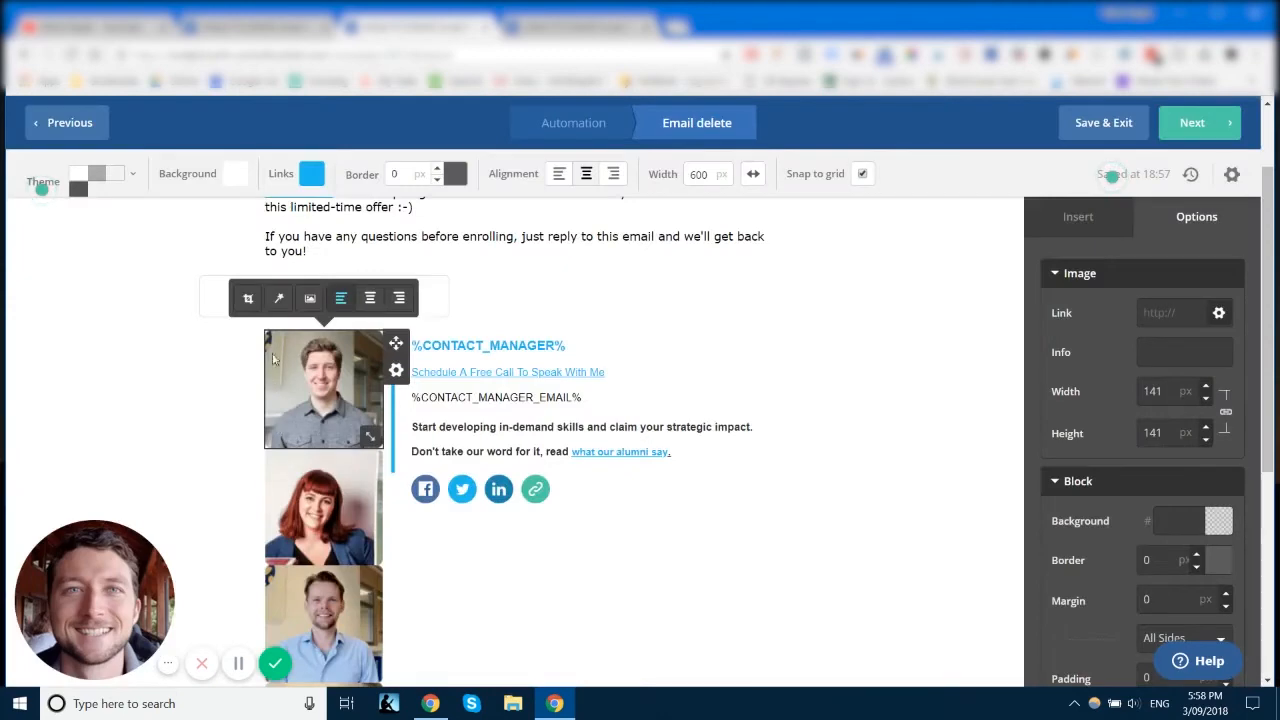
Review which Contact Manager condition controls each of the stacked signature portraits
scroll(340, 395, "down", 5)
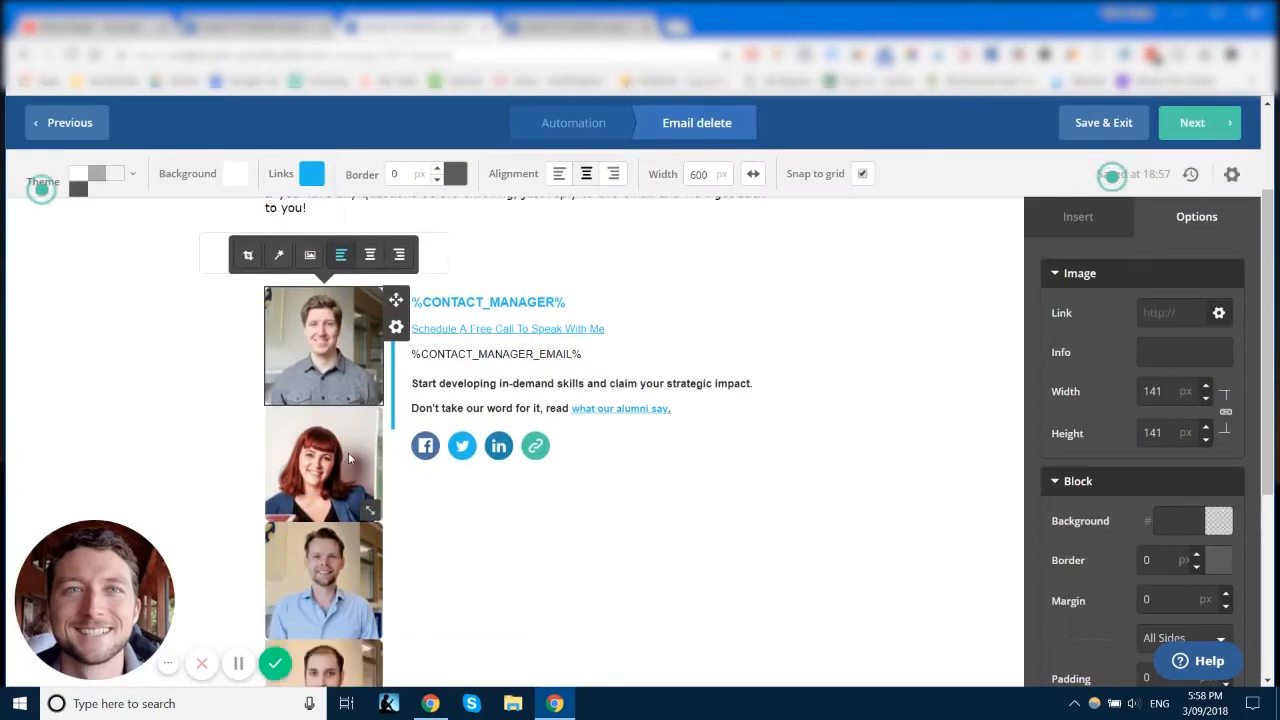
scroll(354, 400, "up", 4)
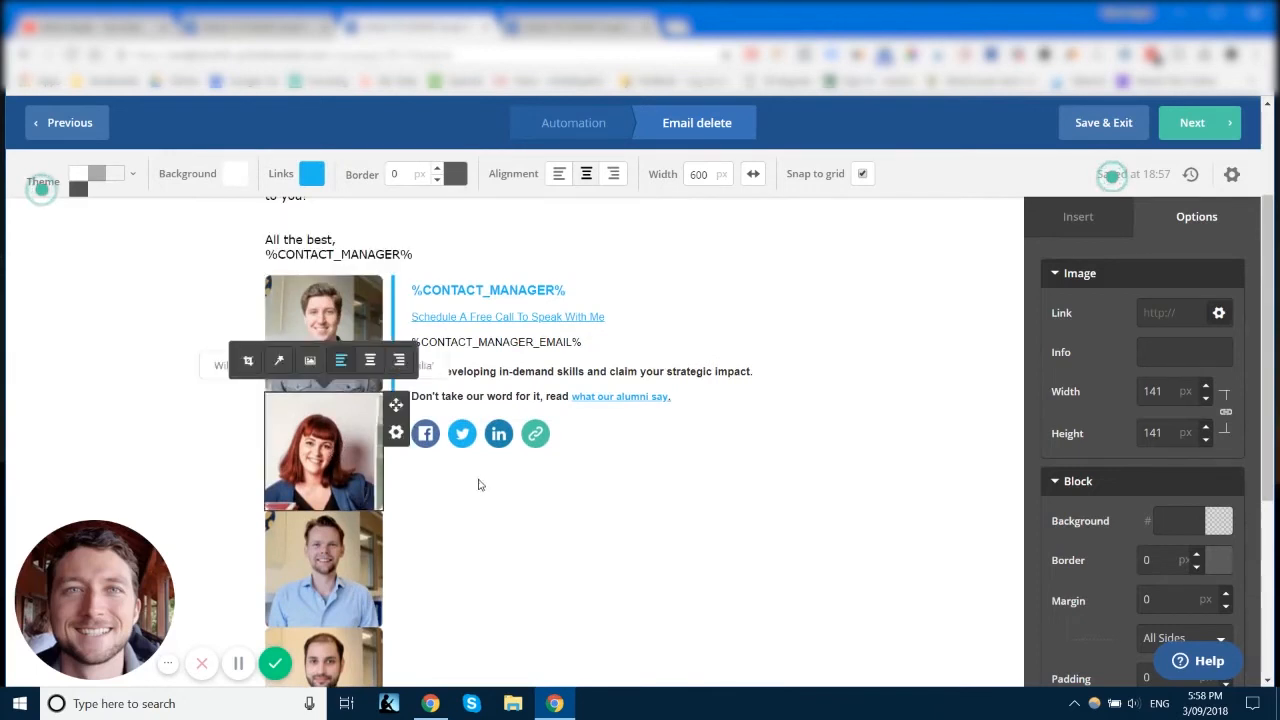
left_click(307, 453)
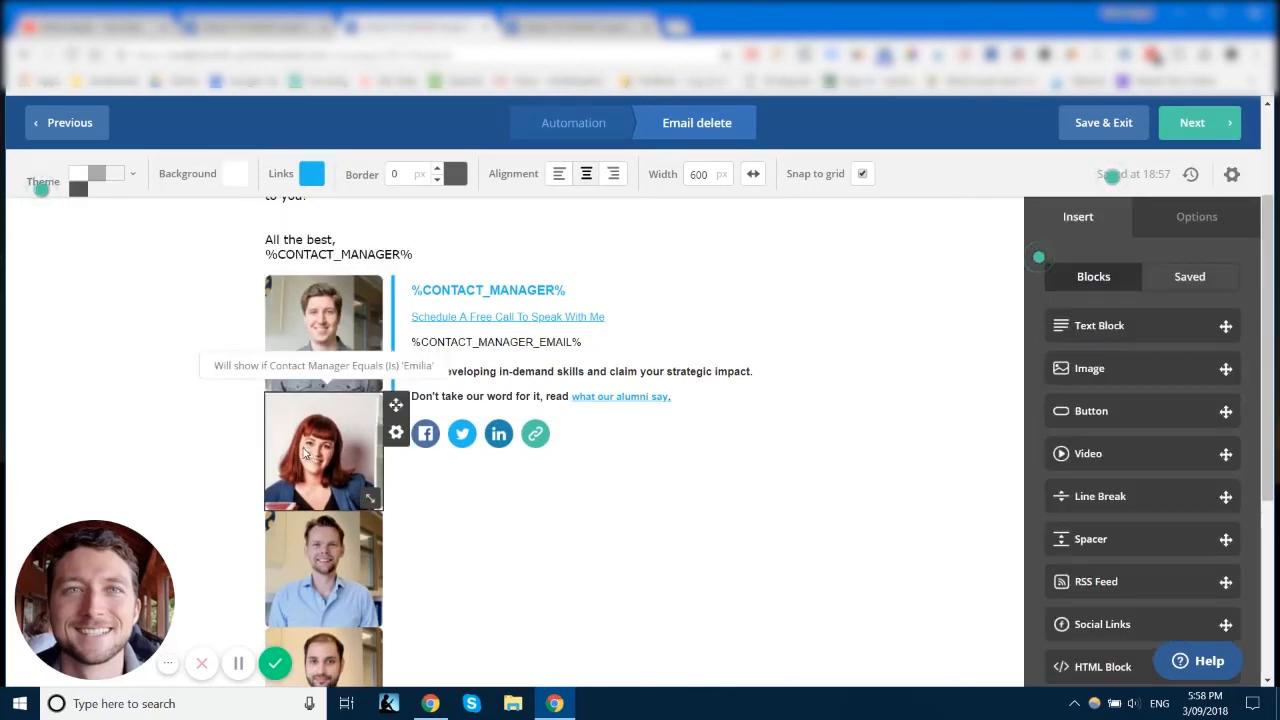
mouse_move(308, 325)
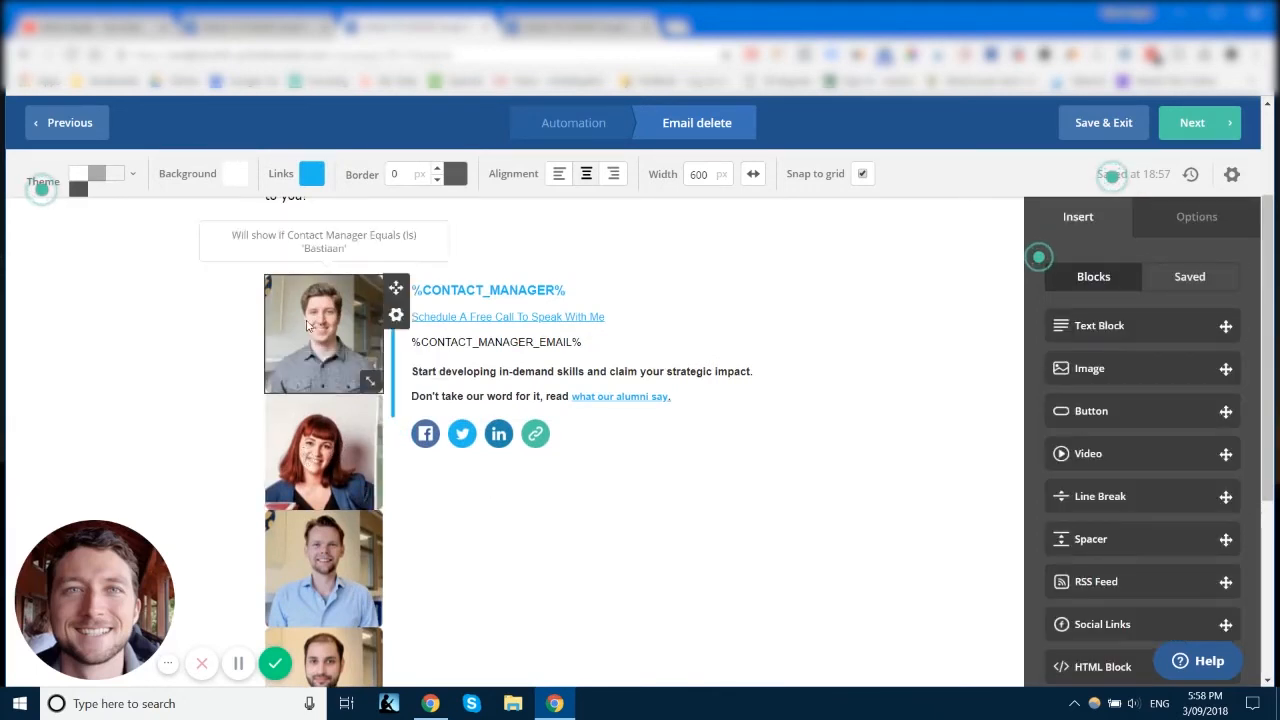
scroll(313, 382, "down", 3)
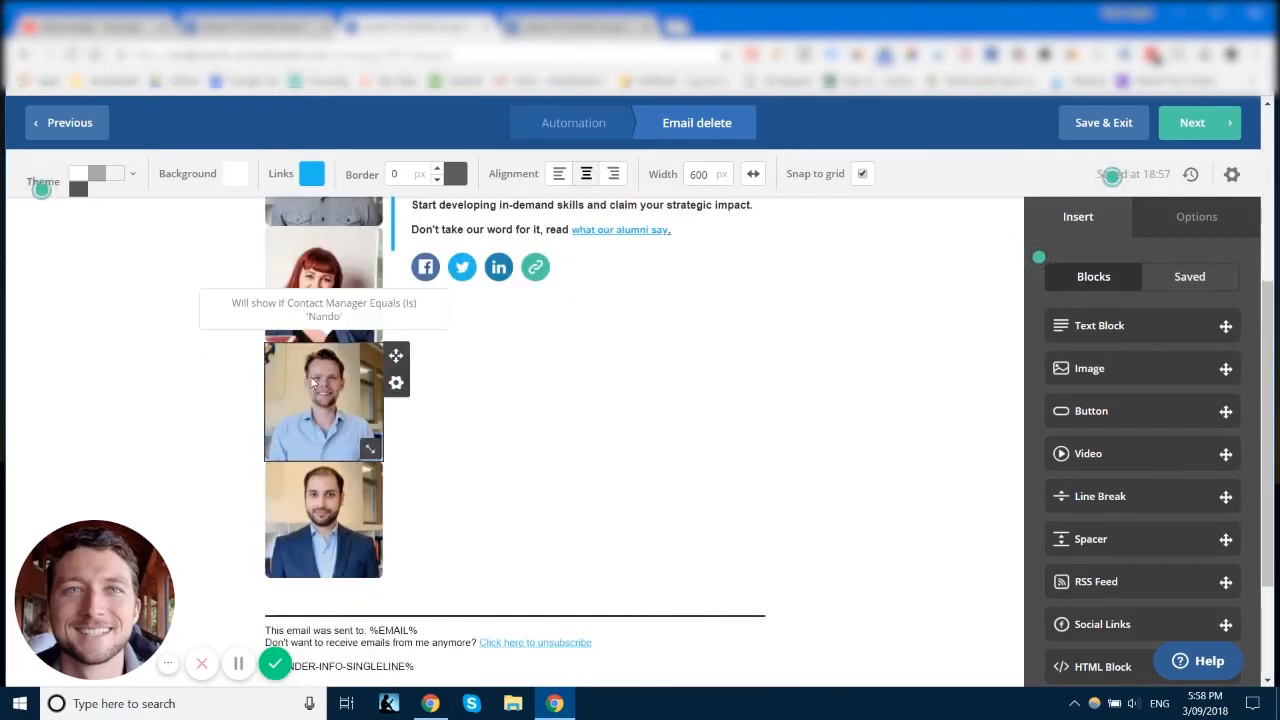
scroll(313, 382, "up", 3)
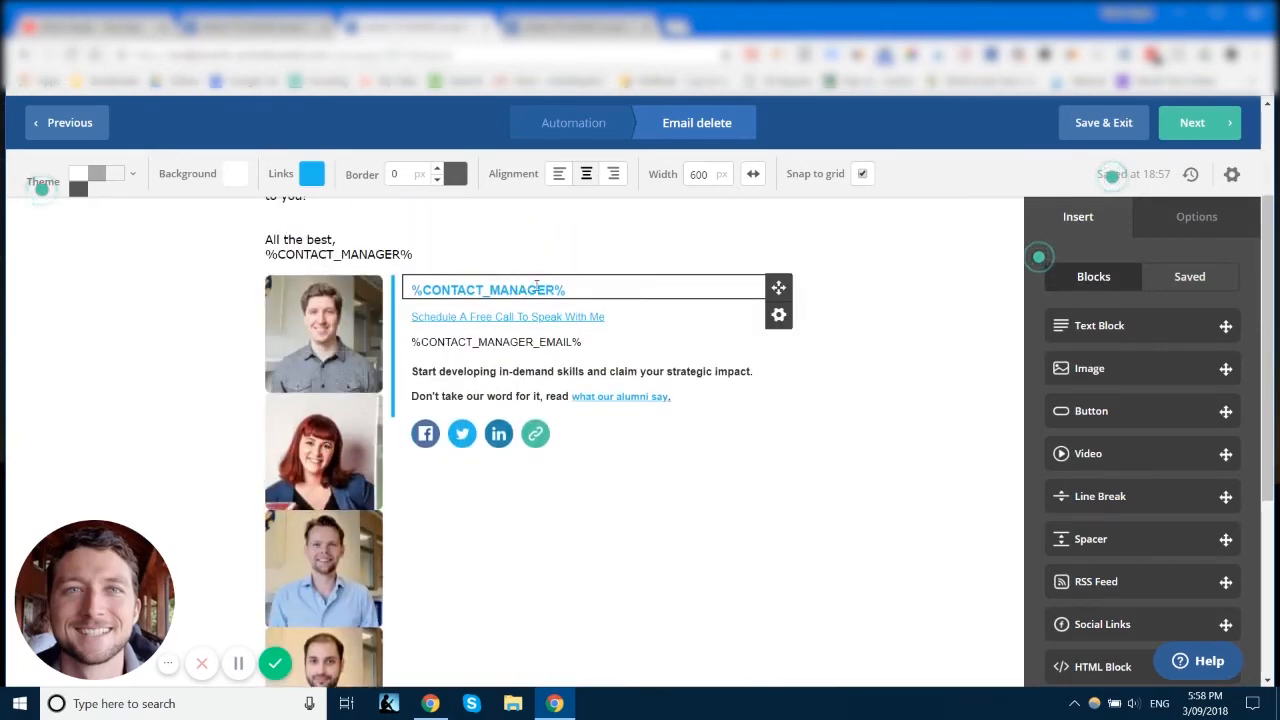
Inspect the personalized From name and From email in the email's settings and close them unchanged
scroll(530, 300, "up", 3)
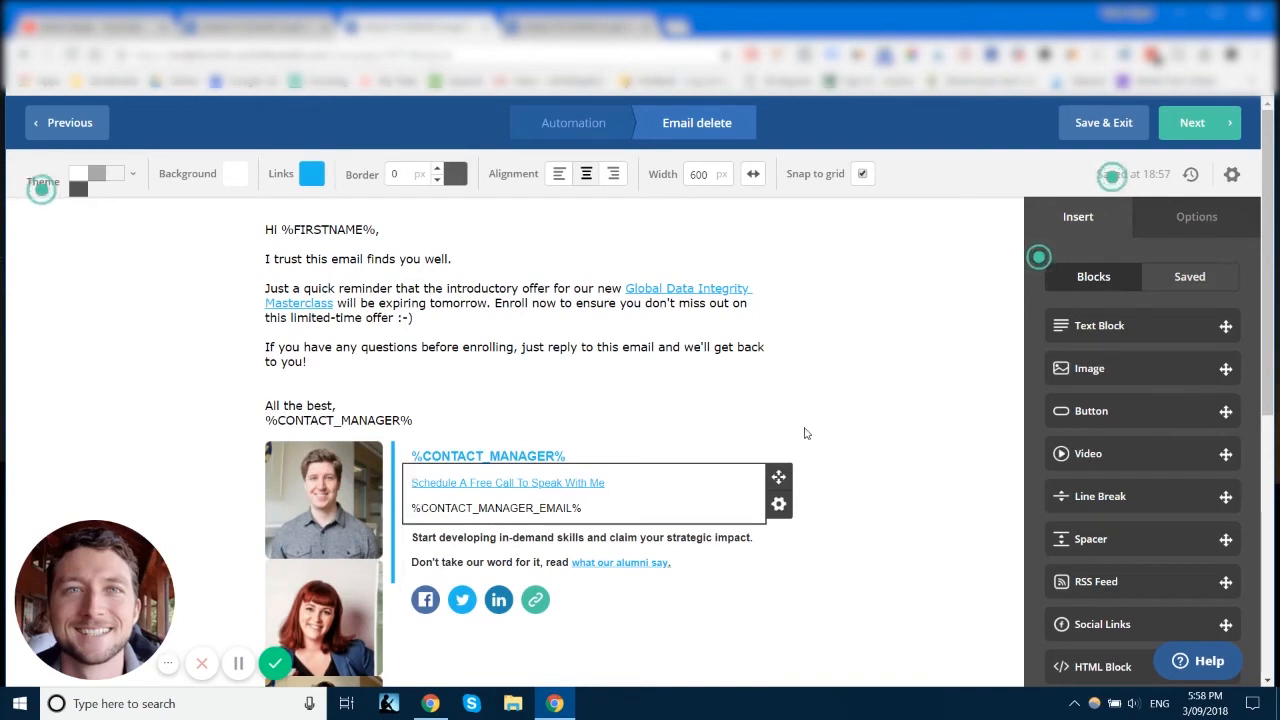
left_click(1234, 177)
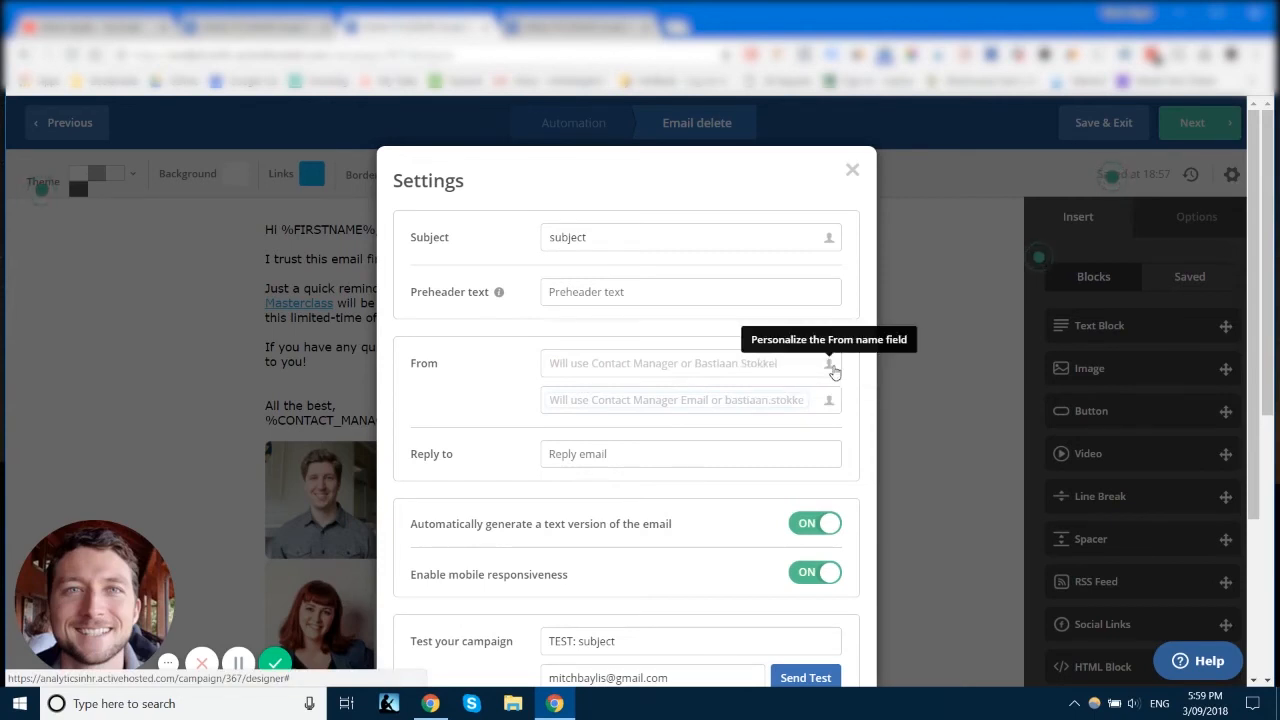
left_click(852, 171)
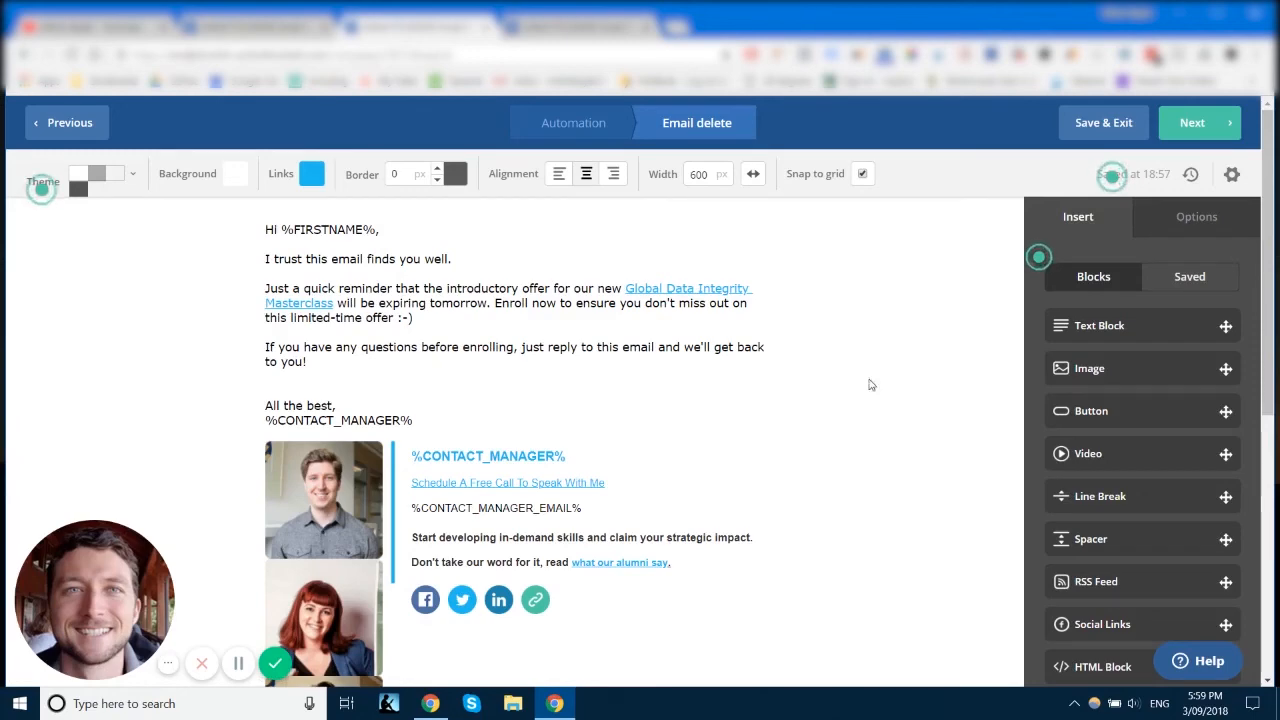
scroll(307, 296, "down", 3)
scroll(390, 443, "down", 2)
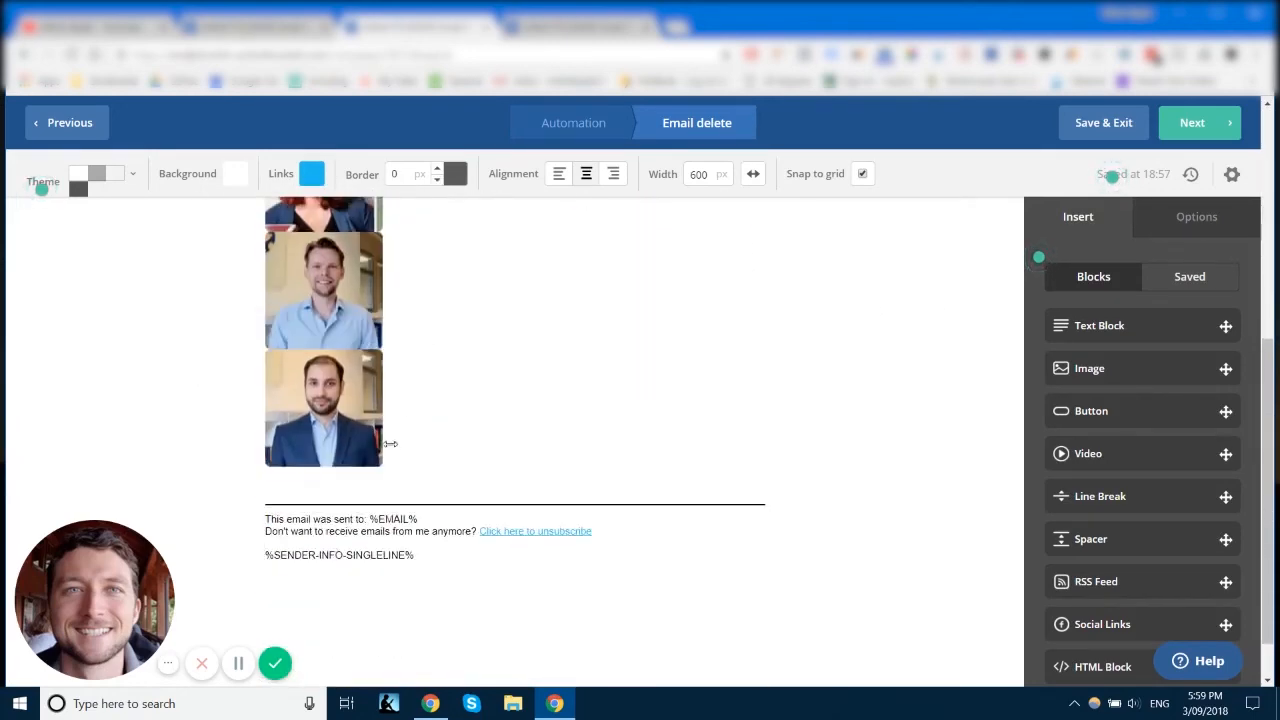
scroll(390, 443, "up", 5)
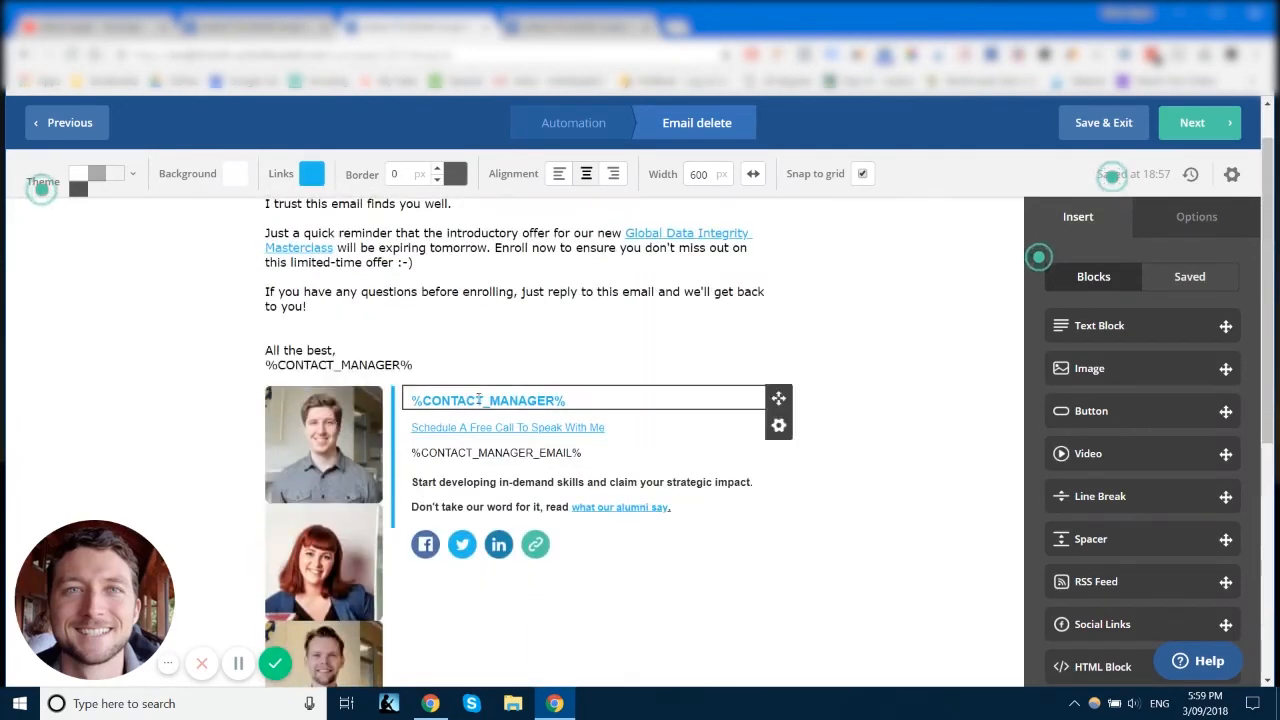
scroll(399, 374, "up", 1)
scroll(399, 374, "down", 1)
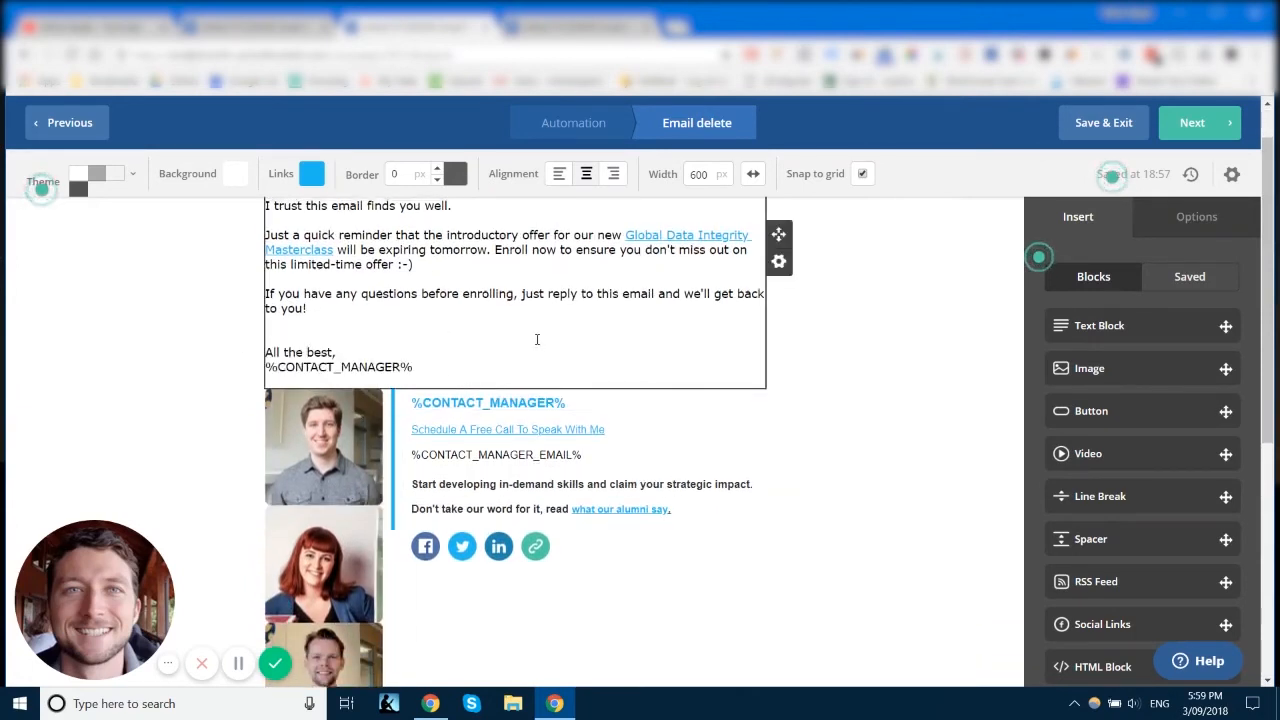
scroll(535, 333, "up", 1)
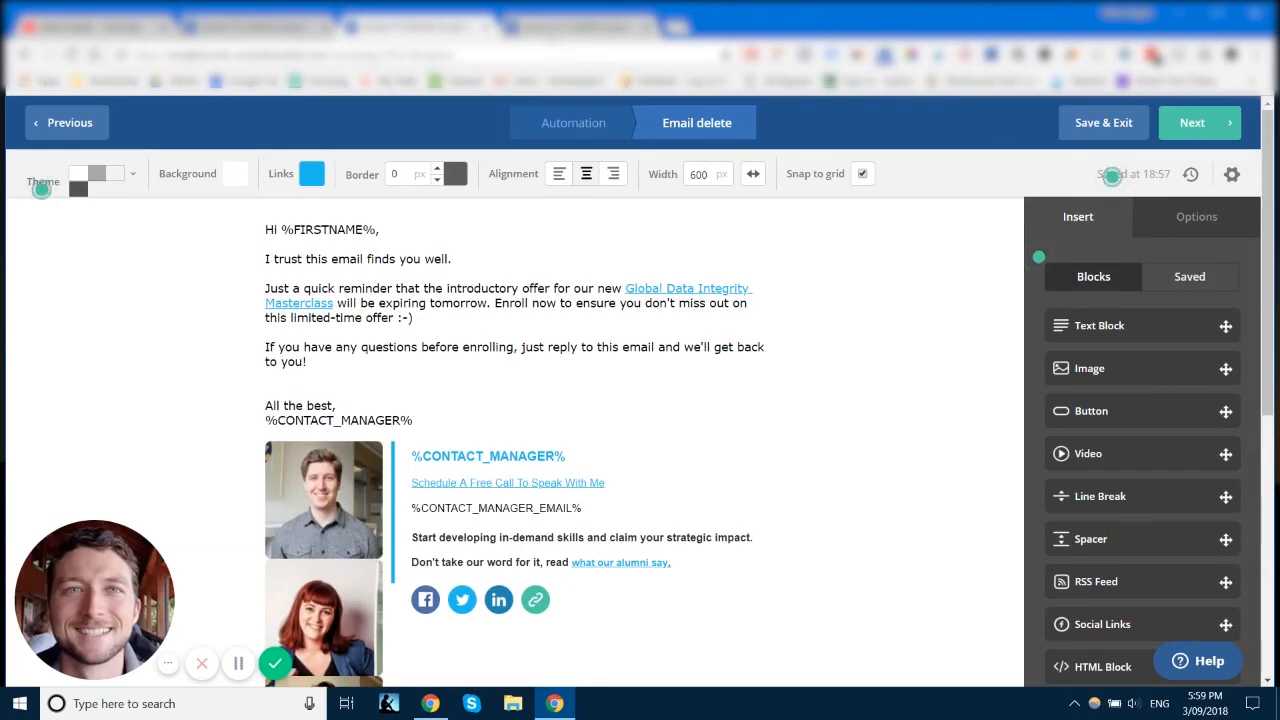
Switch to the "System - Set Contact Manager Fields" automation and examine its trigger, conditions and contact field update actions
left_click(545, 30)
scroll(923, 360, "up", 3)
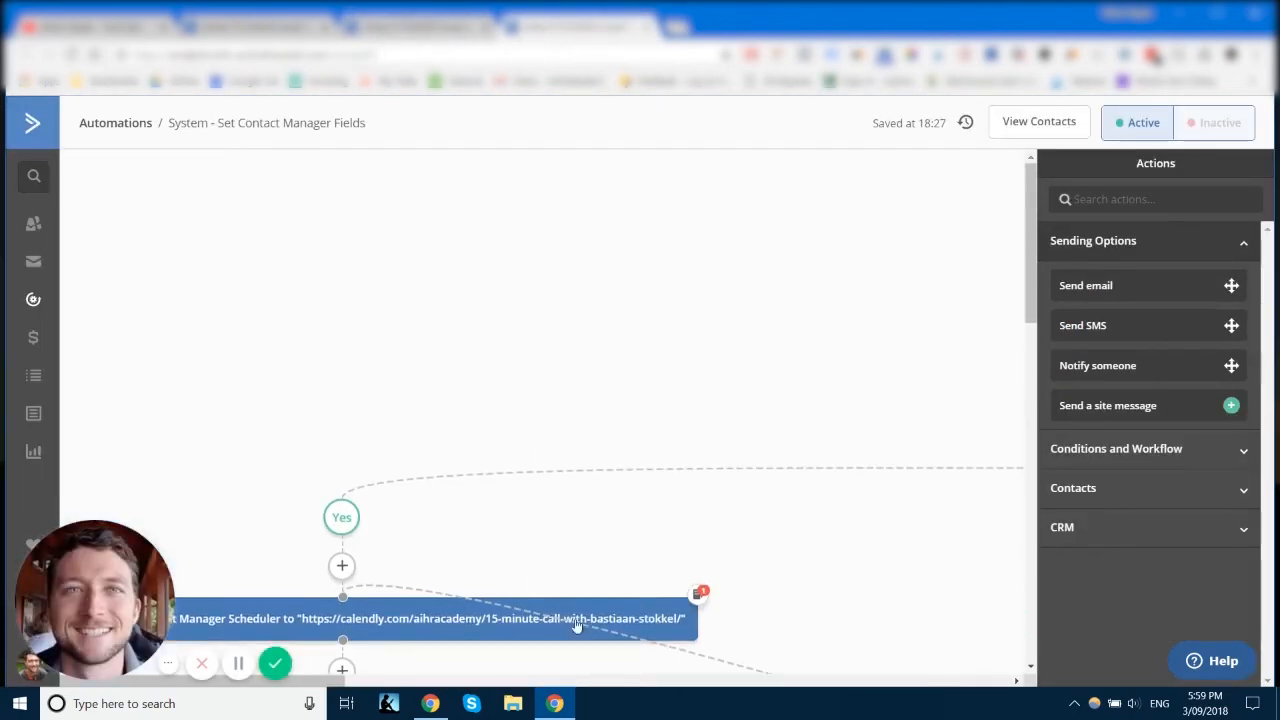
scroll(450, 640, "right", 3)
scroll(594, 634, "up", 3)
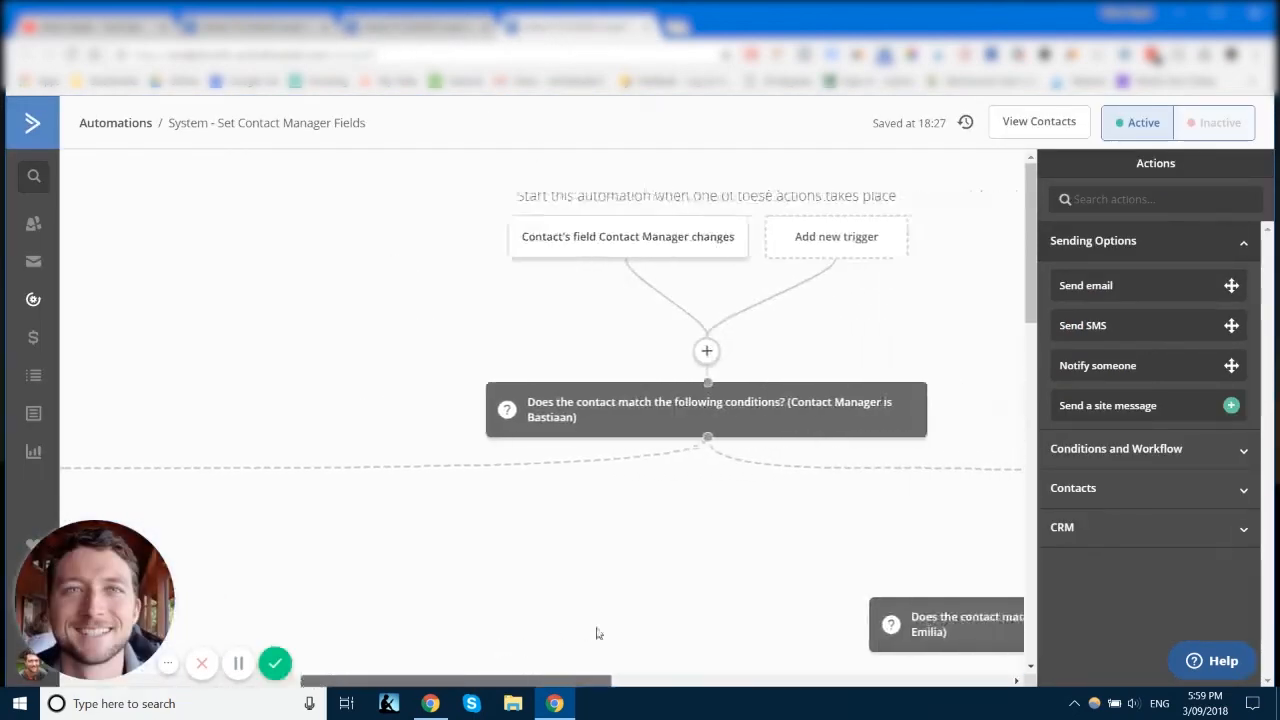
scroll(640, 628, "right", 3)
scroll(477, 476, "down", 4)
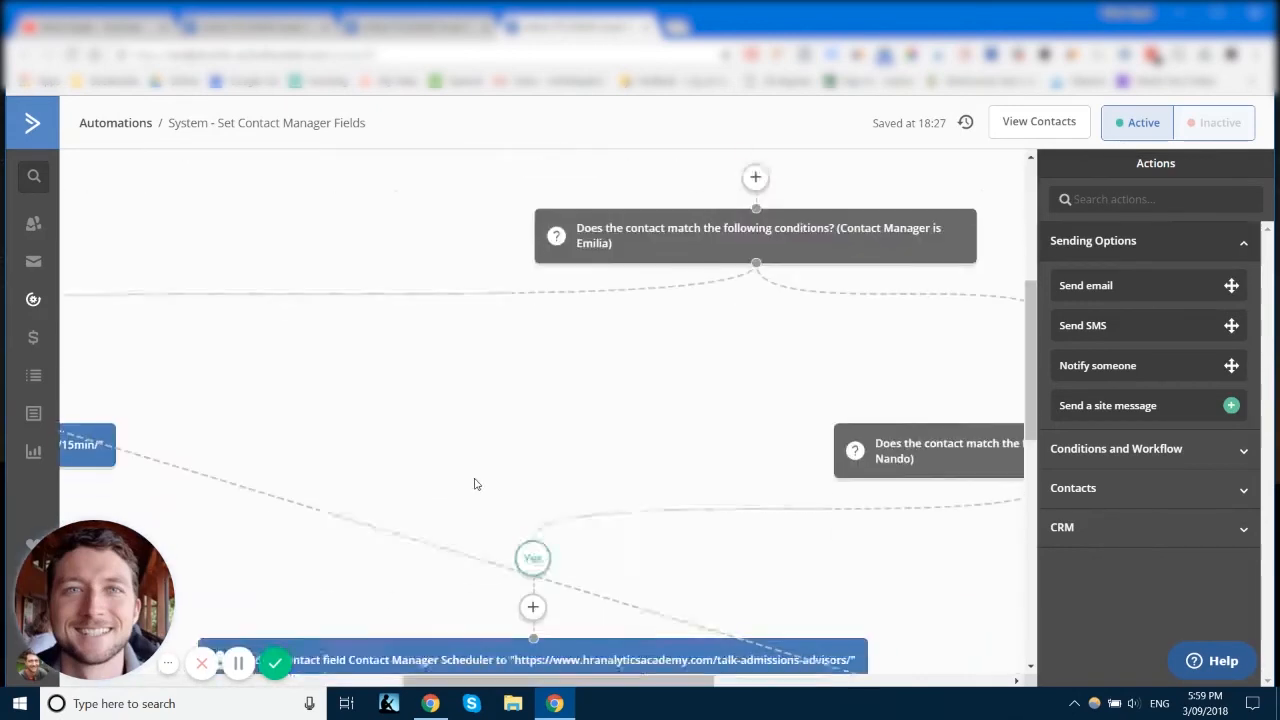
scroll(491, 517, "down", 2)
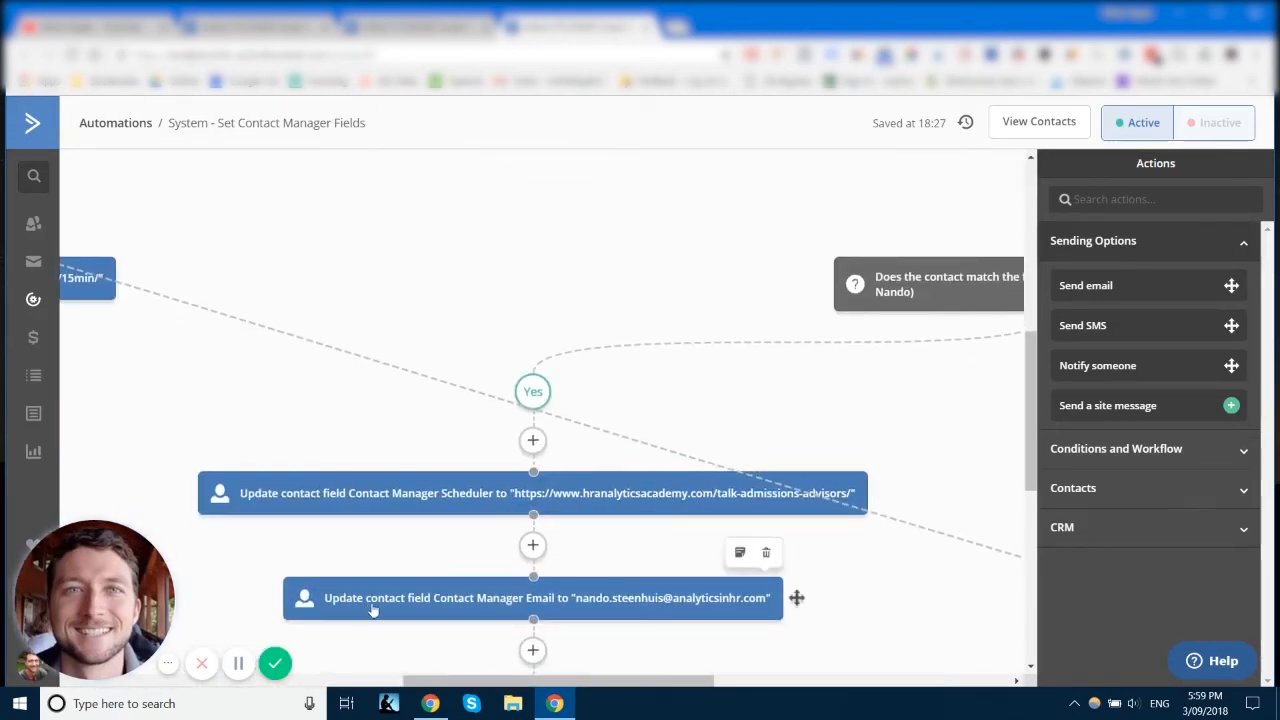
scroll(560, 600, "up", 7)
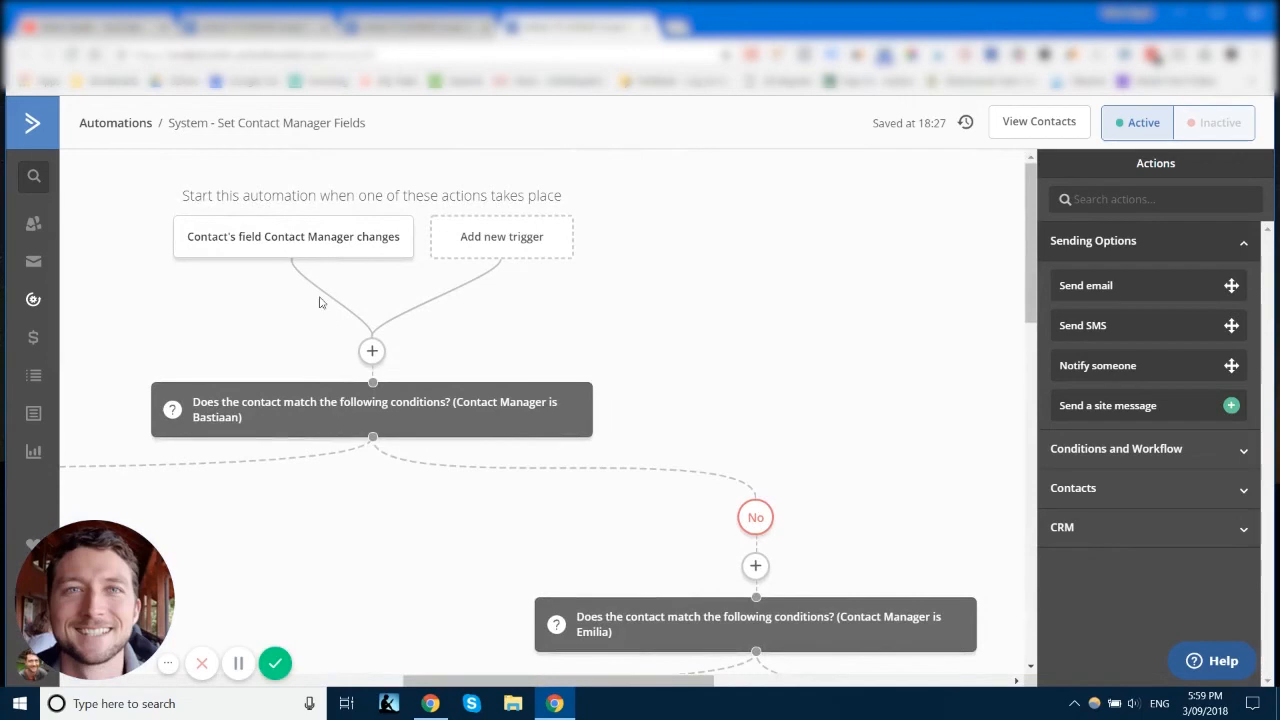
Open the Contact Manager field-change trigger, try the "to" change option with its value choice, and restore the option to "ever"
left_click(301, 245)
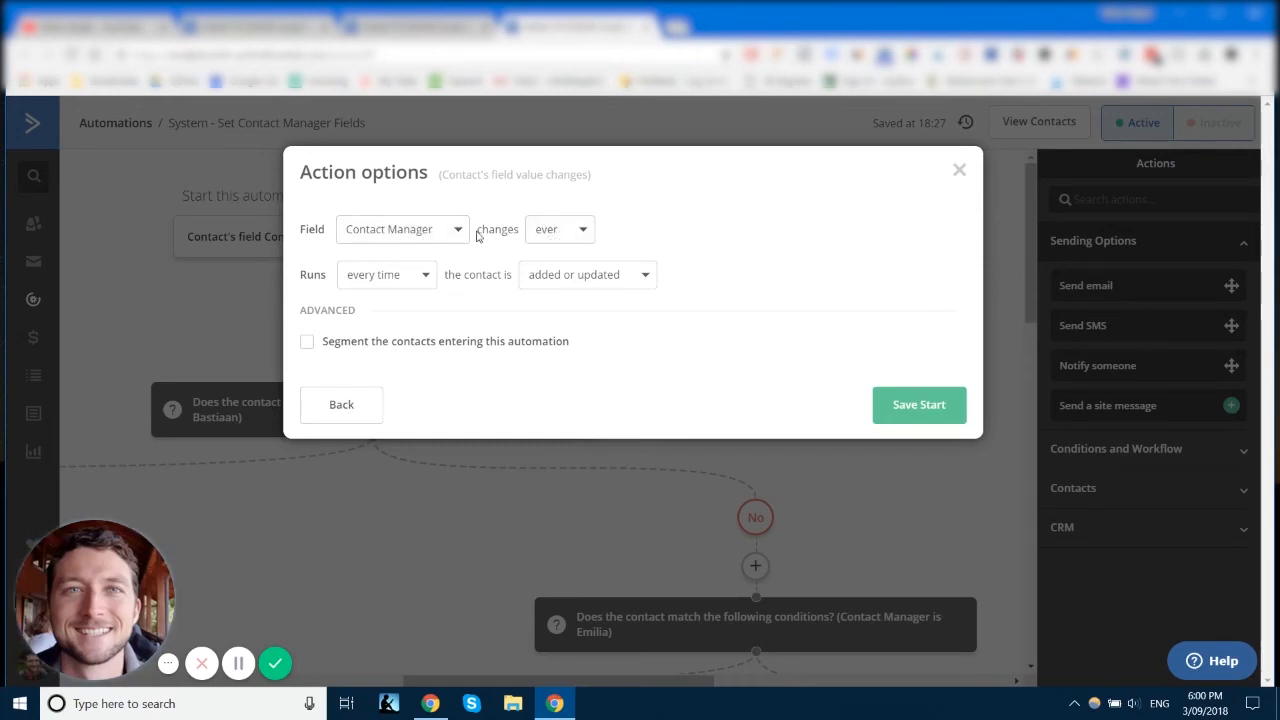
left_click(577, 233)
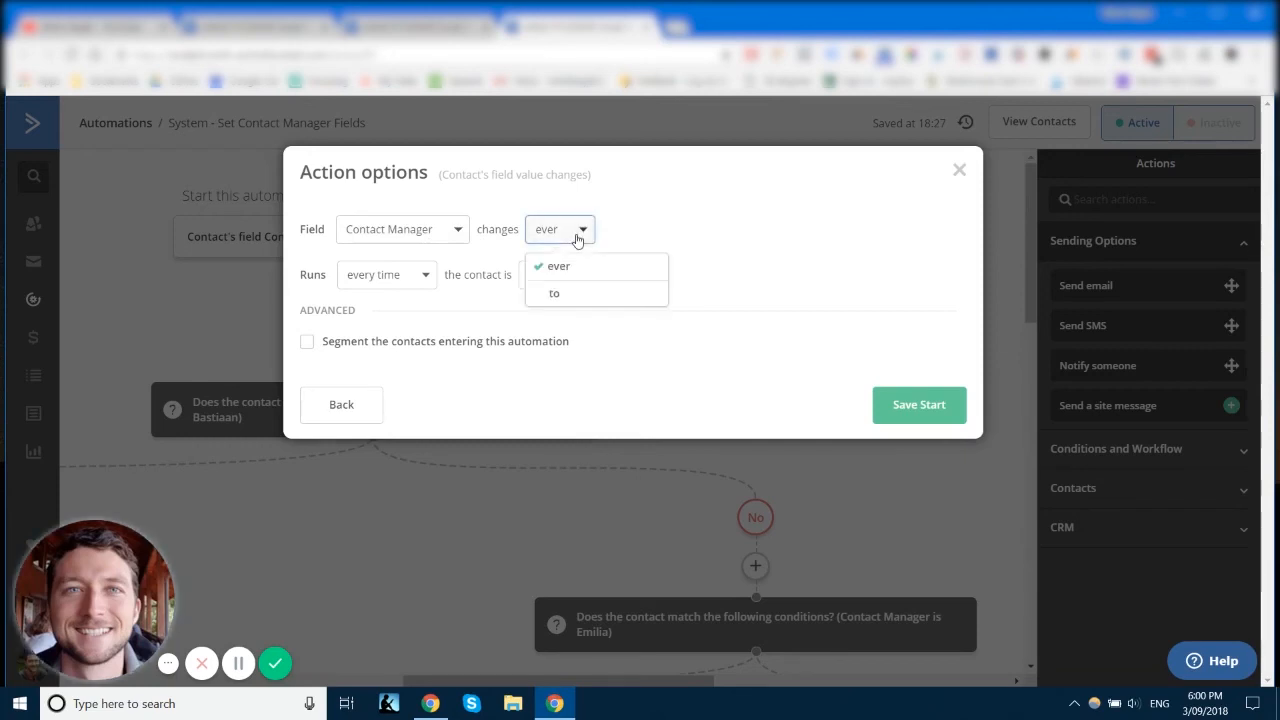
left_click(580, 292)
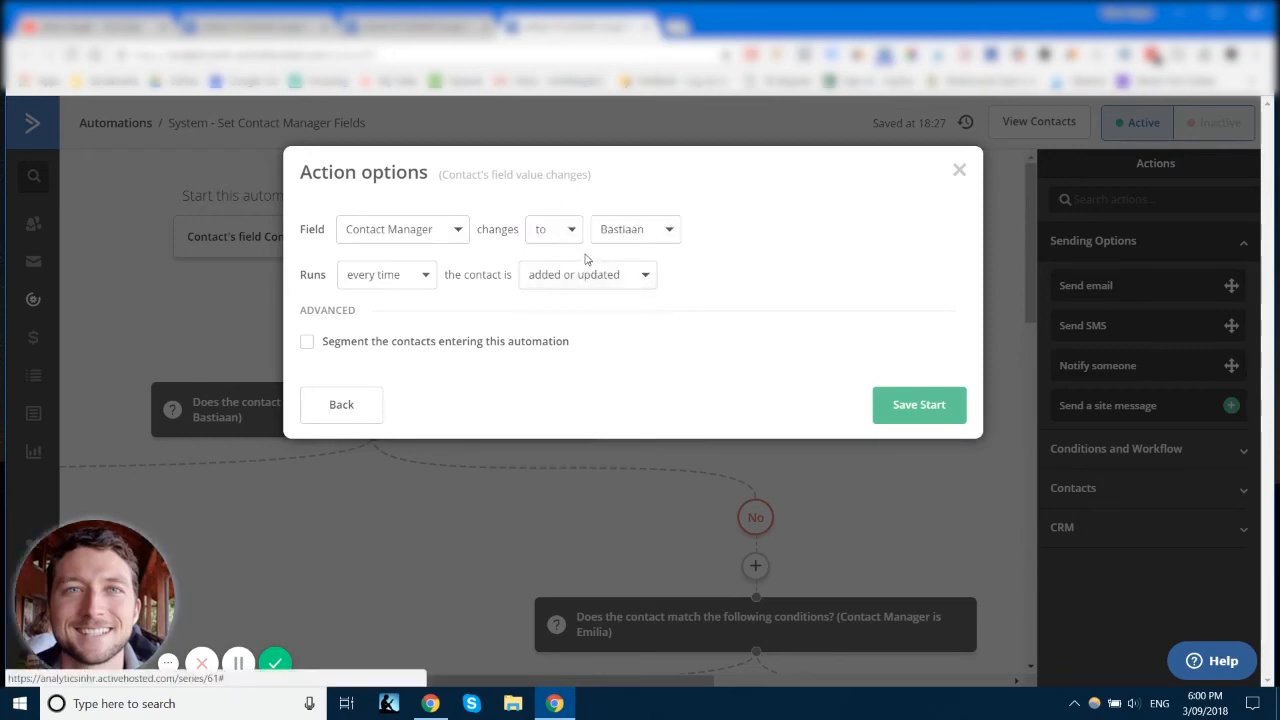
left_click(569, 236)
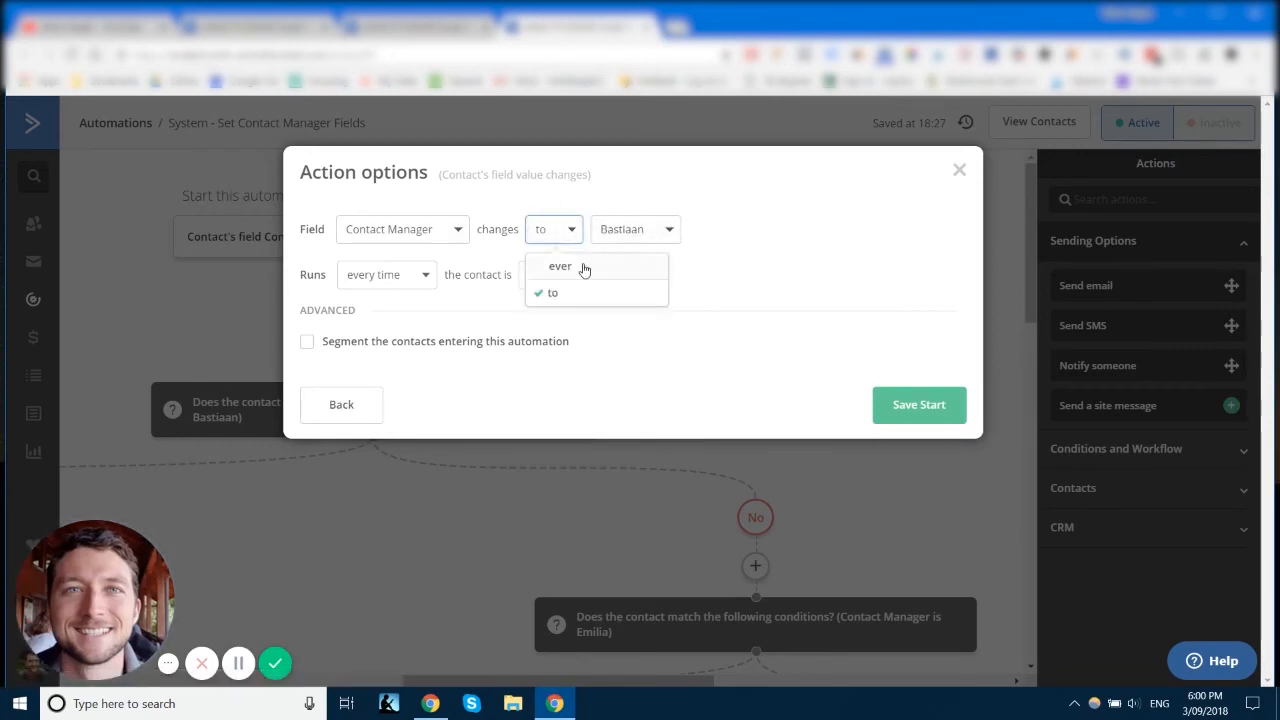
left_click(584, 268)
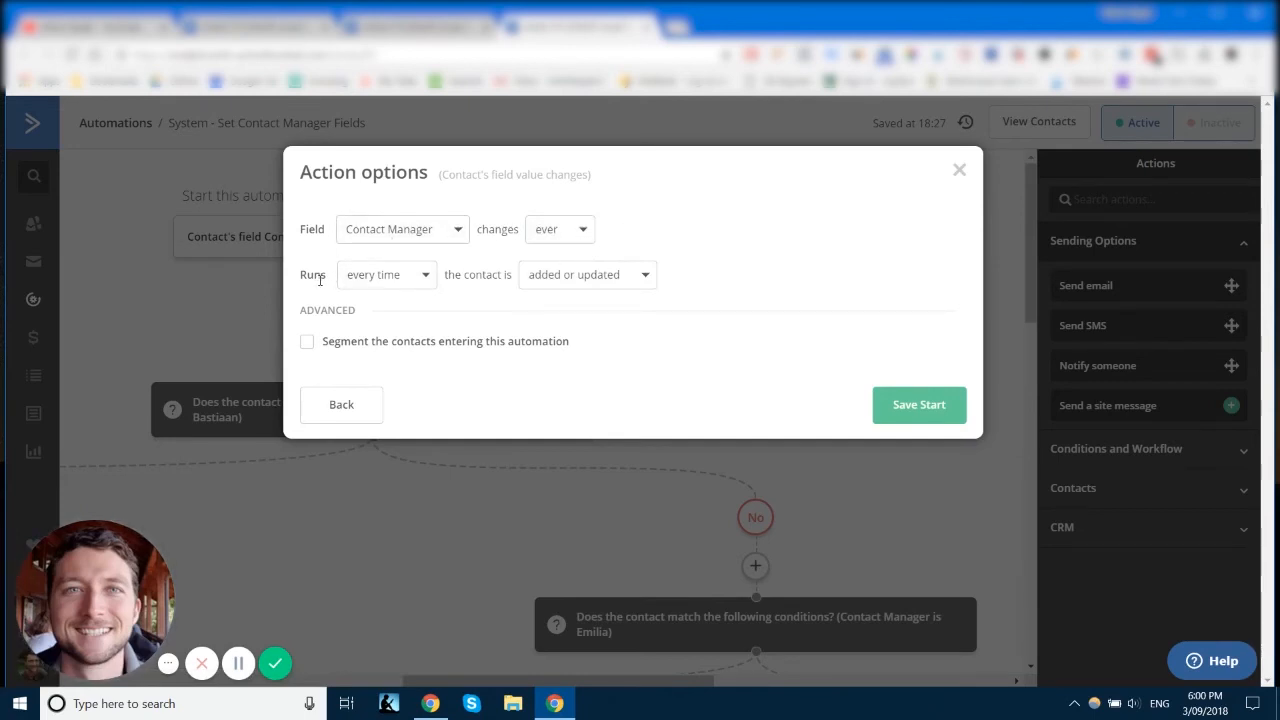
Review the trigger's run frequency and added-or-updated choices, and close its options without saving
left_click(392, 281)
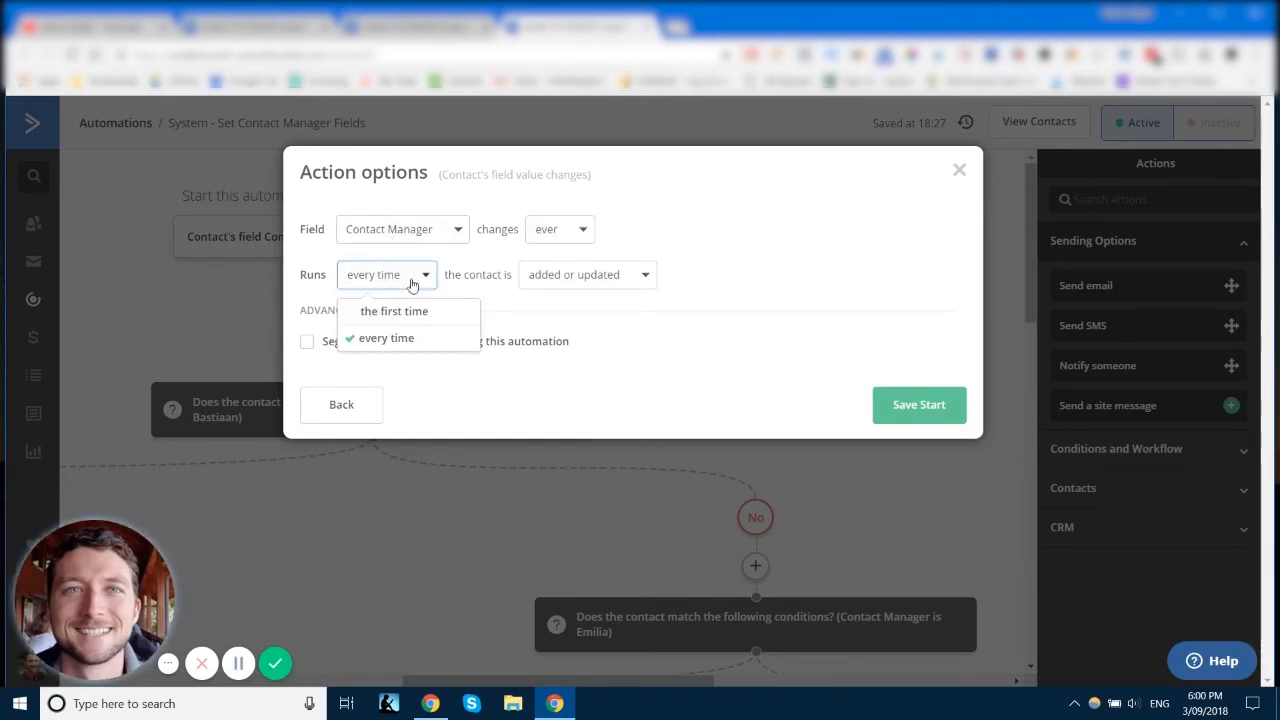
left_click(494, 296)
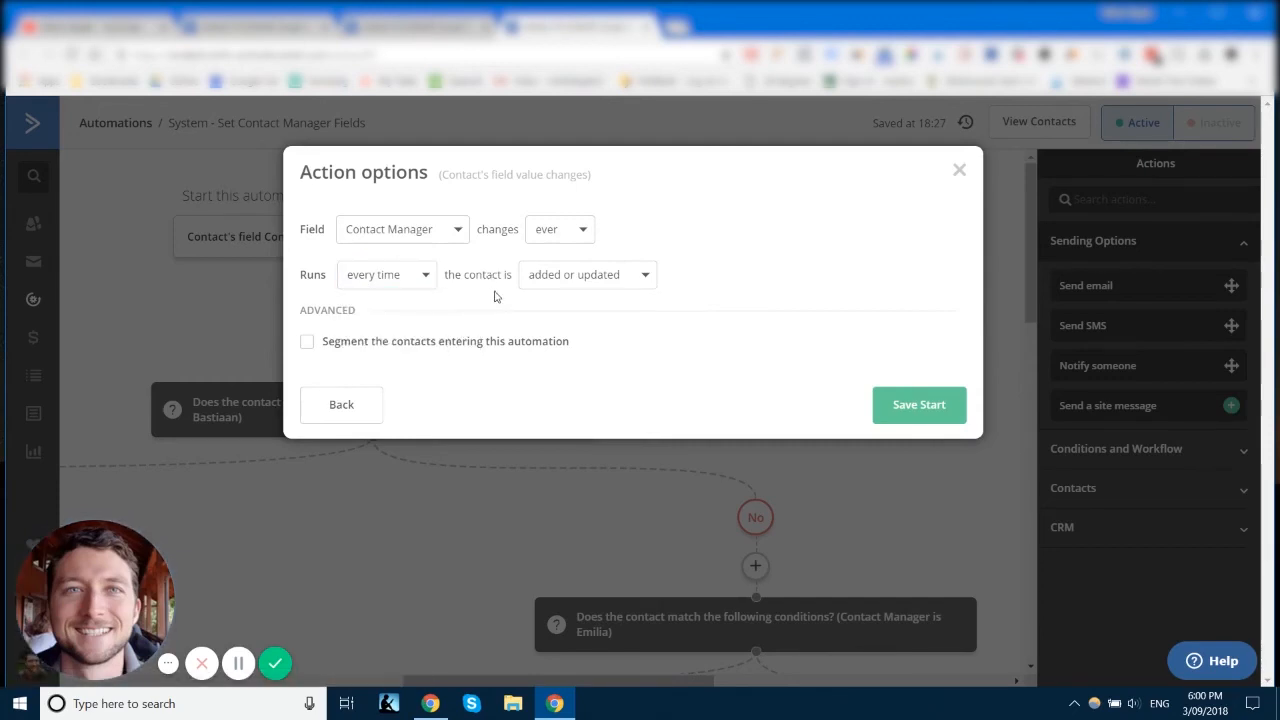
left_click(612, 284)
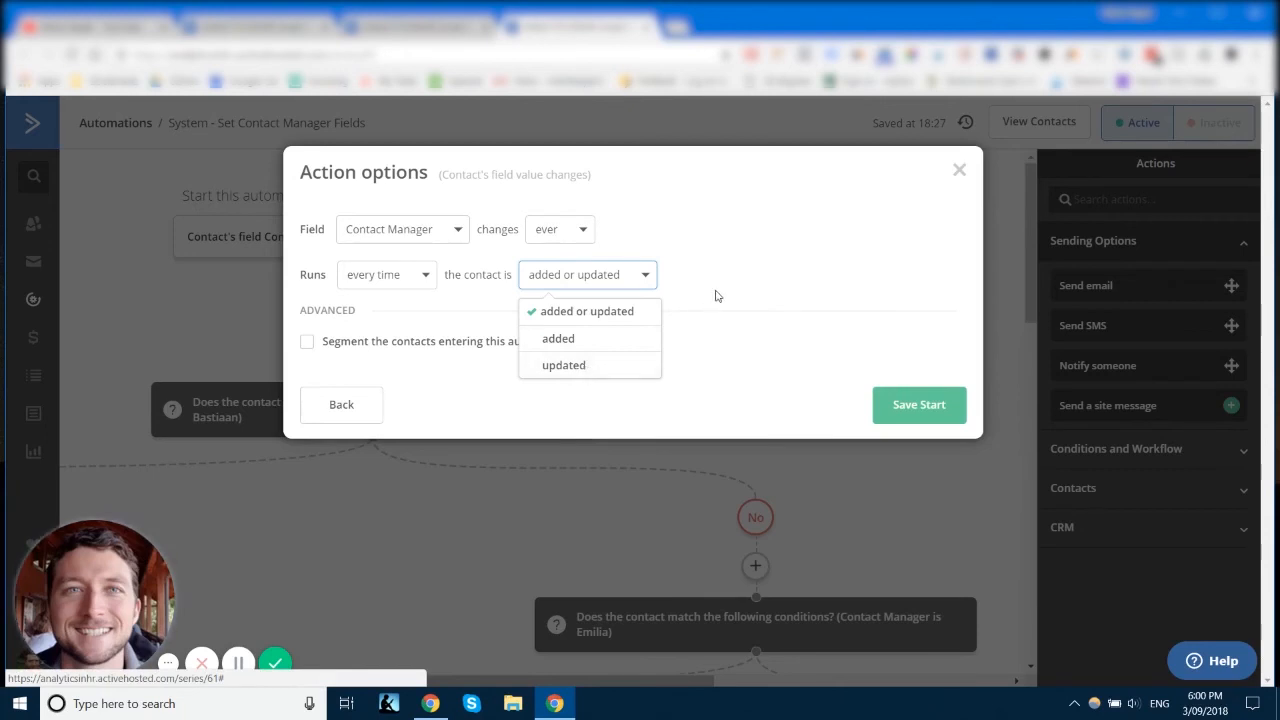
left_click(673, 298)
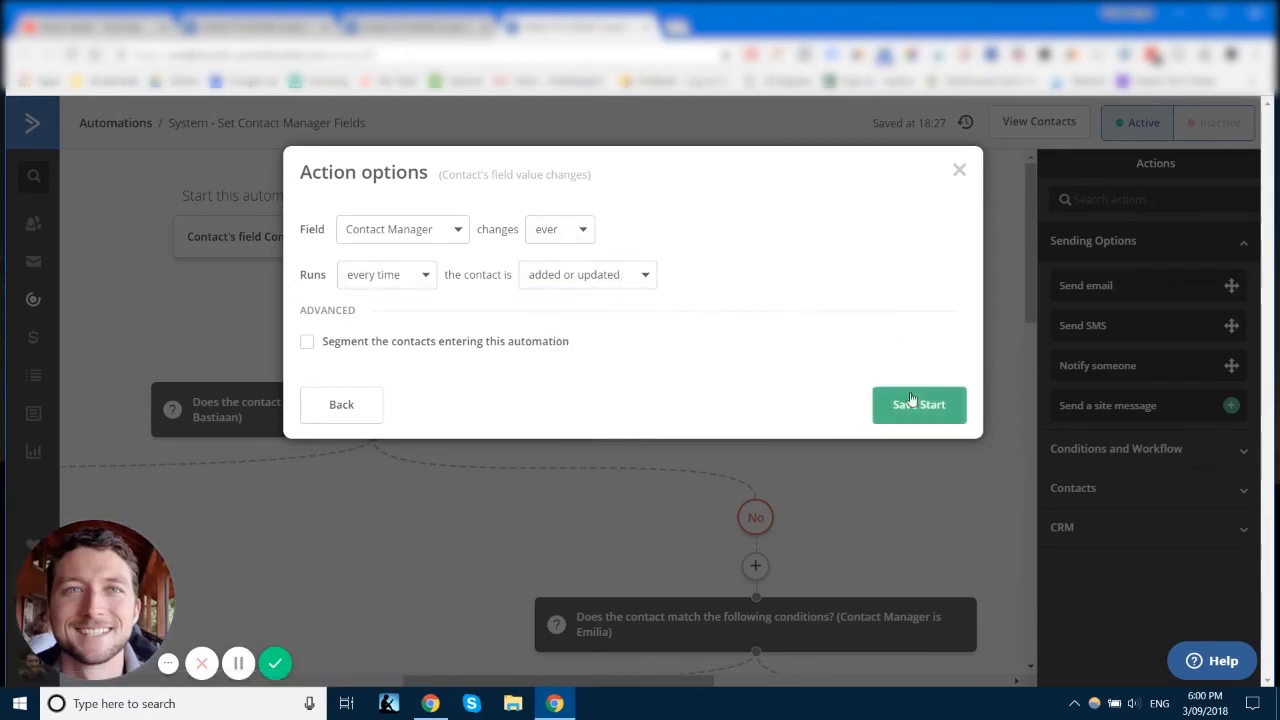
left_click(960, 174)
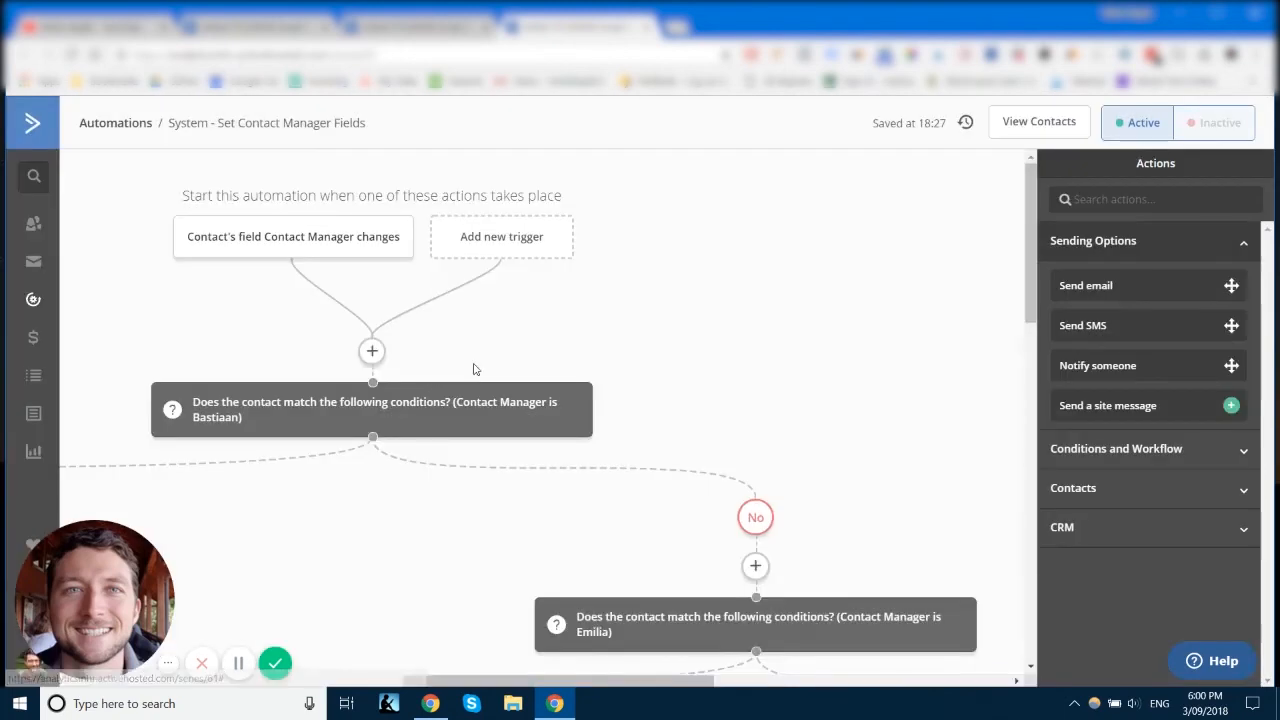
Trace the automation's Contact Manager conditions and contact field updates from the first condition down to the last No branch
scroll(480, 368, "down", 2)
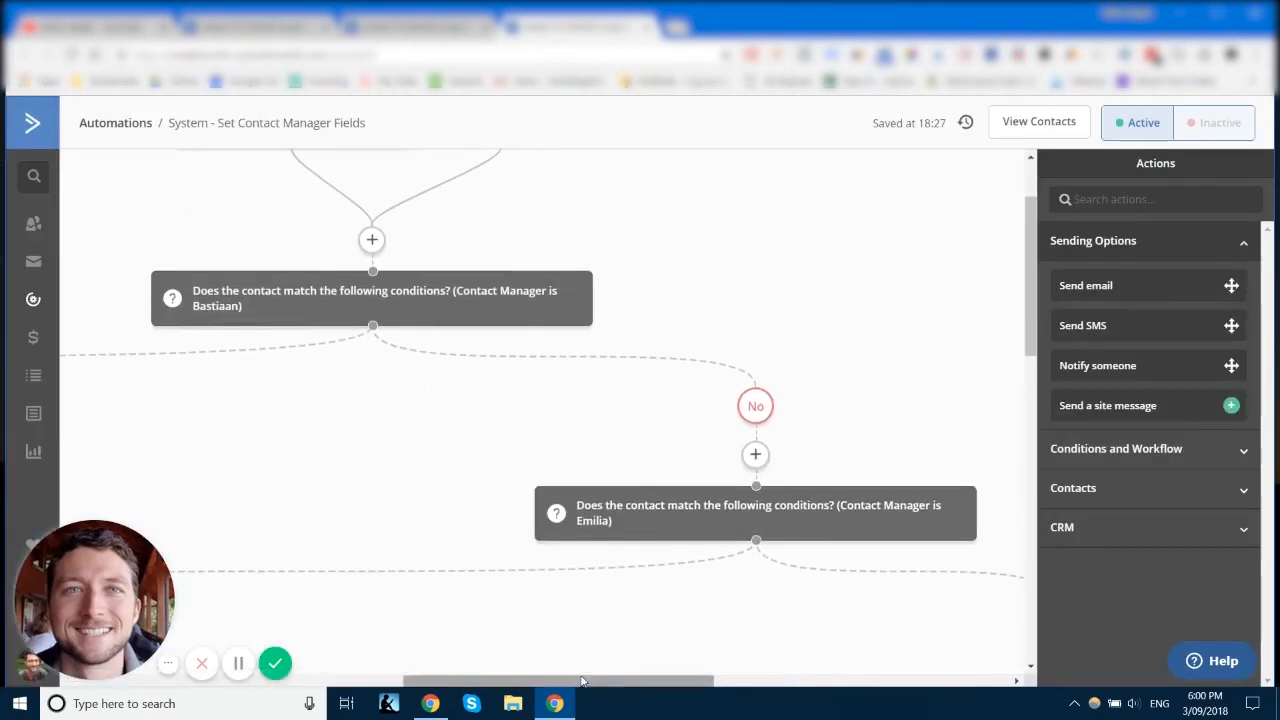
scroll(457, 477, "left", 5)
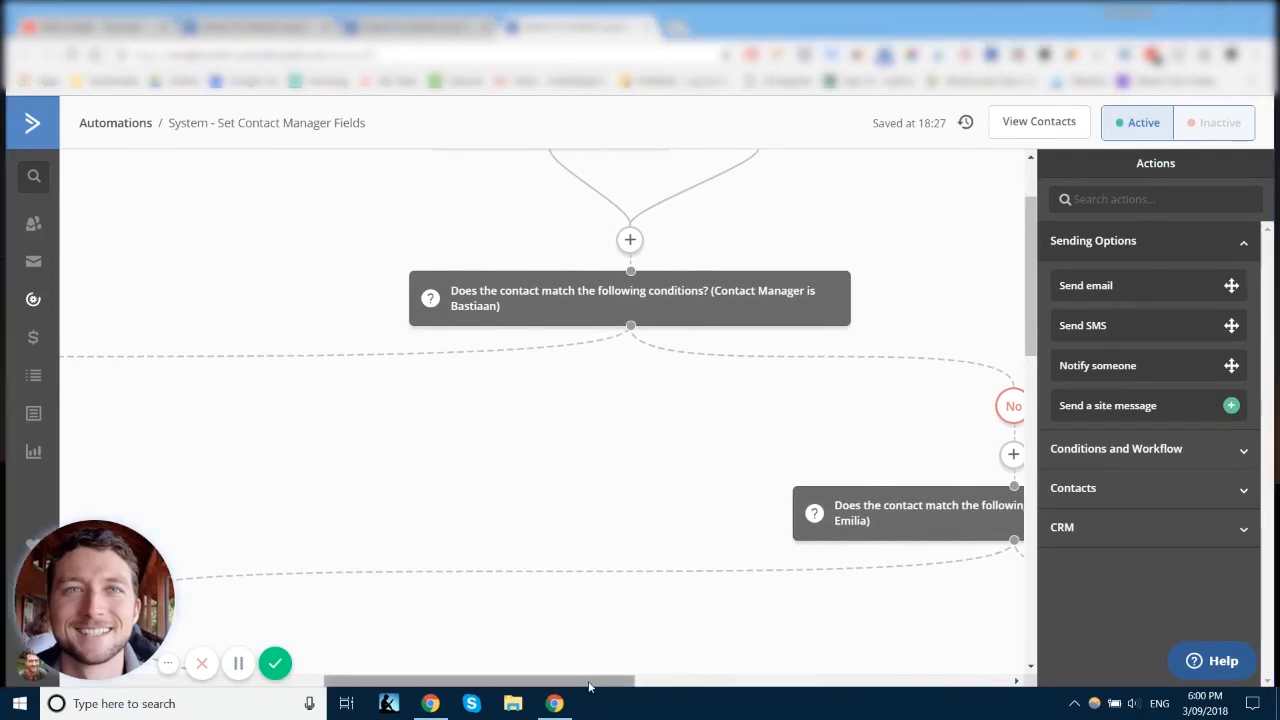
scroll(619, 493, "left", 5)
scroll(325, 520, "down", 3)
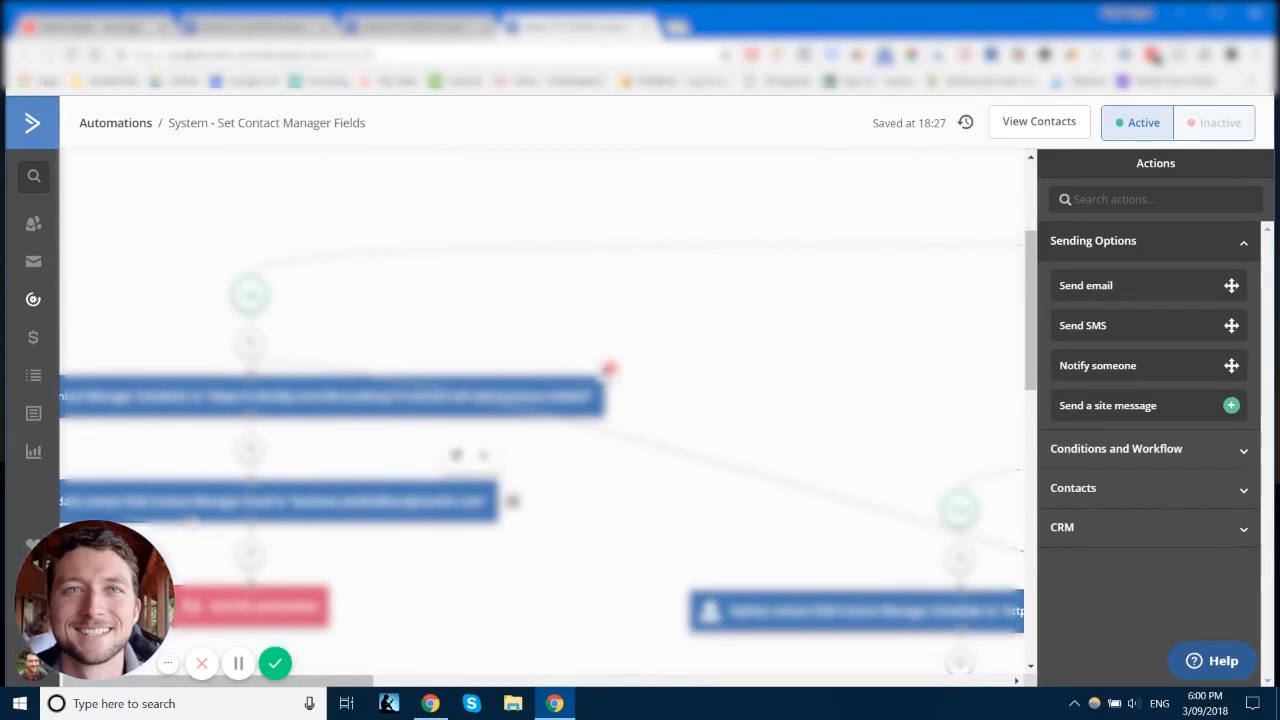
scroll(673, 647, "right", 5)
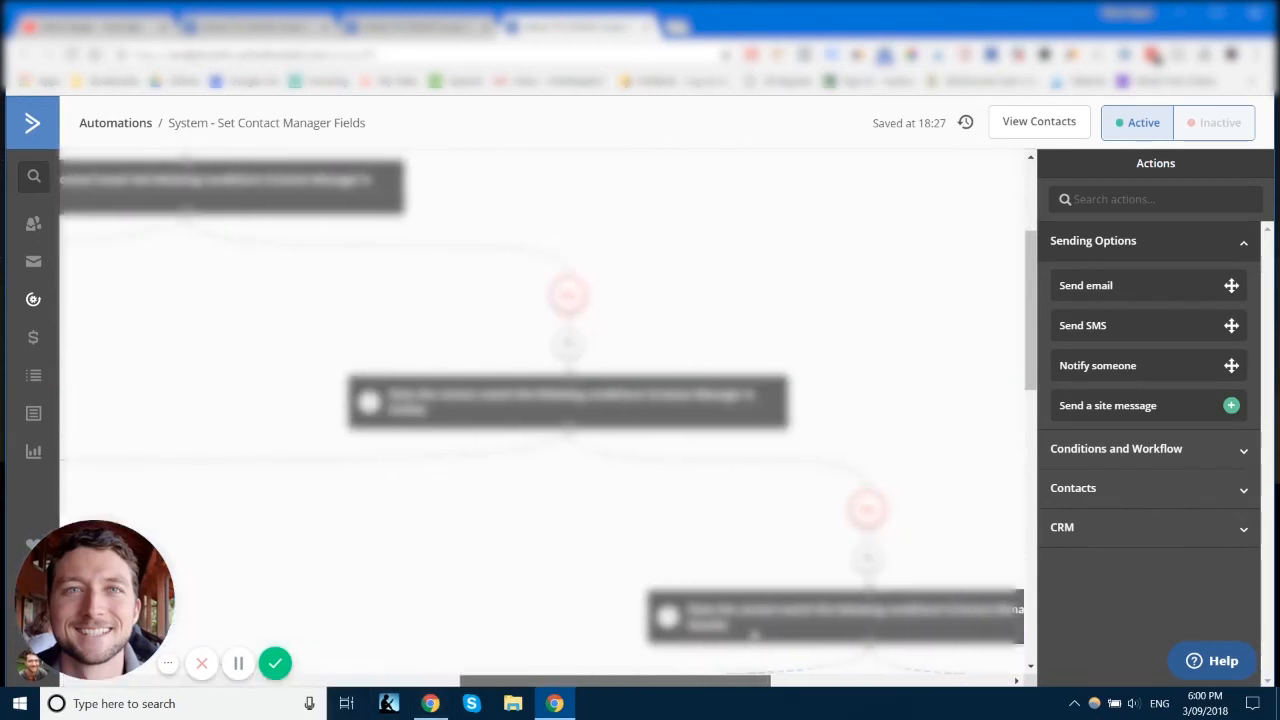
scroll(548, 298, "down", 1)
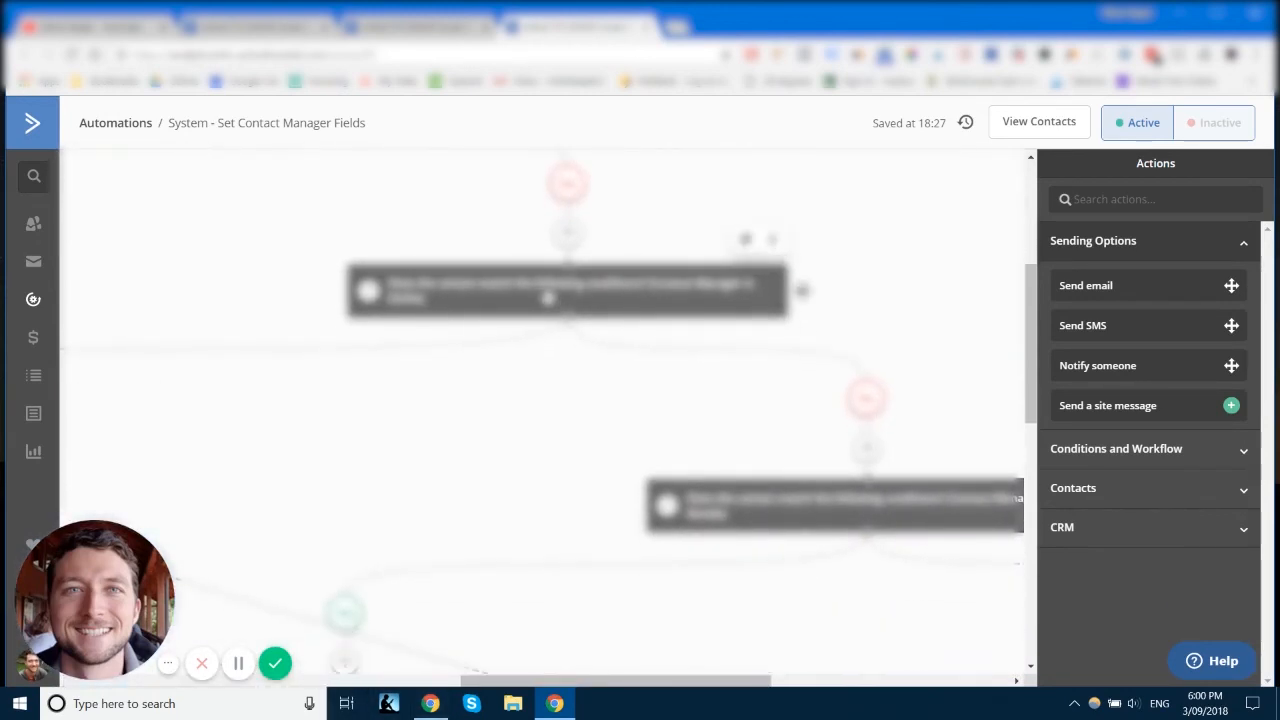
left_click_drag(755, 686, 487, 697)
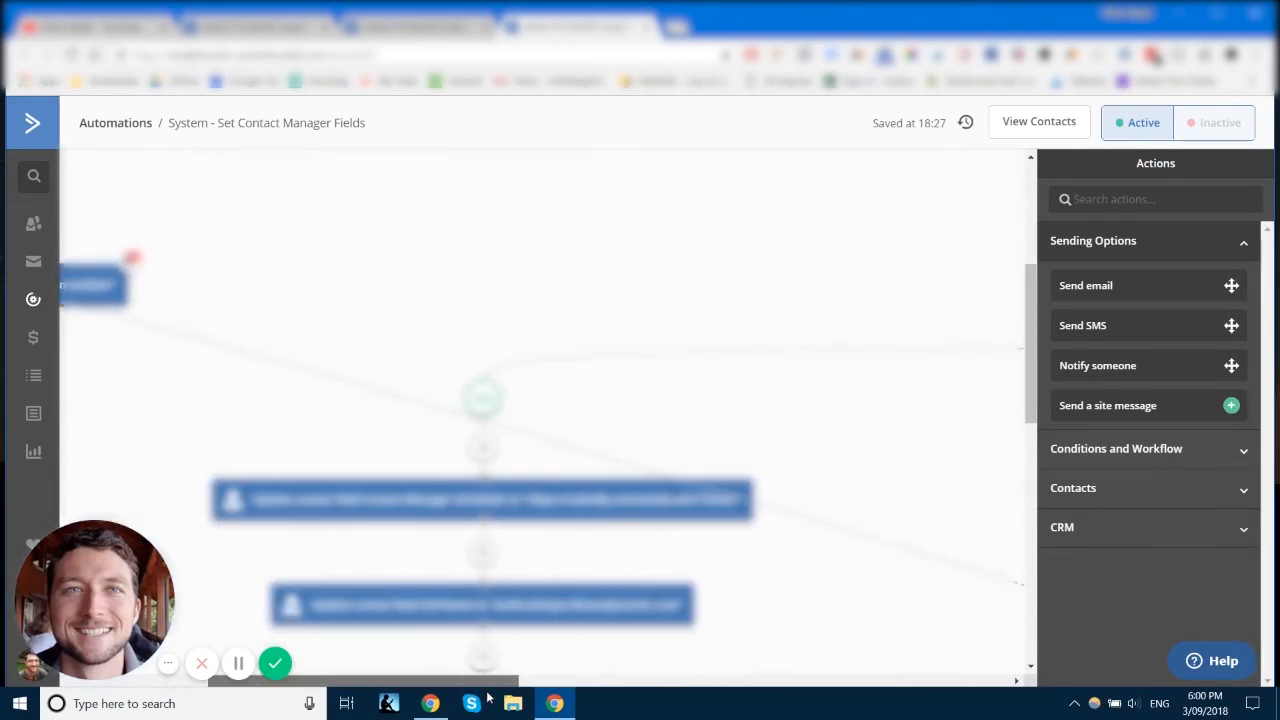
scroll(300, 640, "right", 5)
scroll(293, 660, "left", 5)
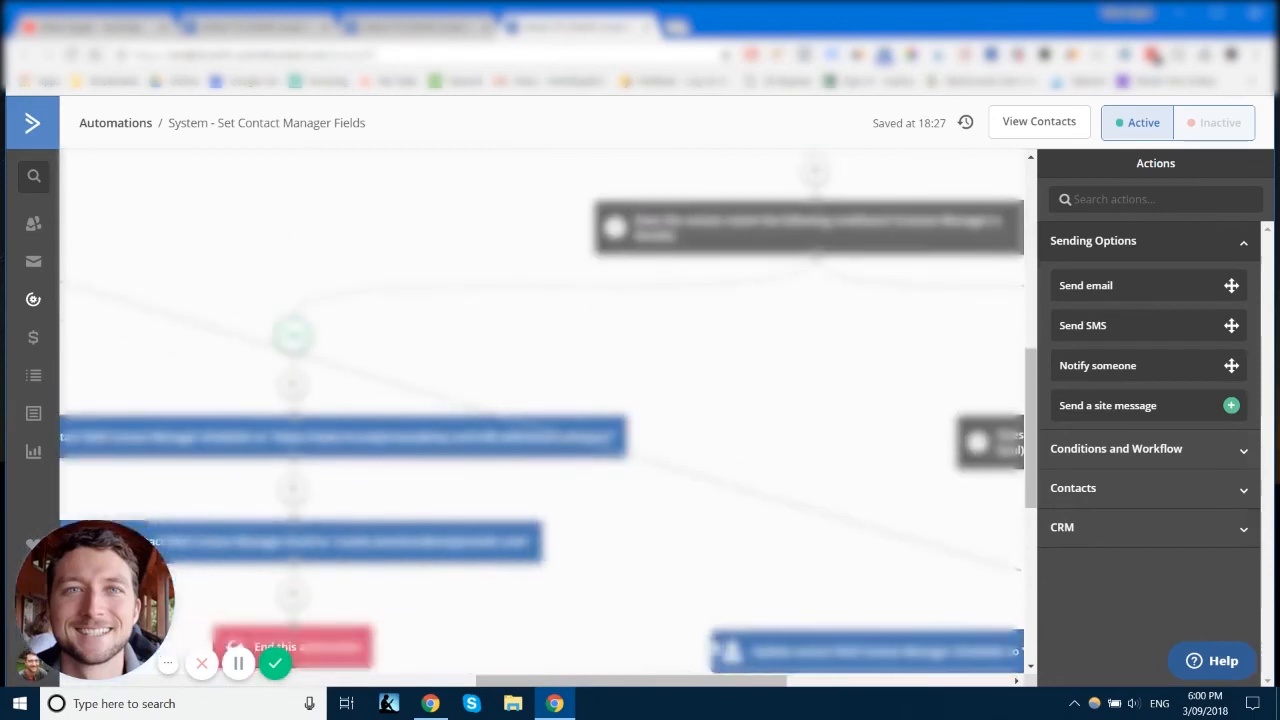
scroll(600, 560, "right", 5)
scroll(878, 510, "down", 3)
scroll(878, 510, "down", 3)
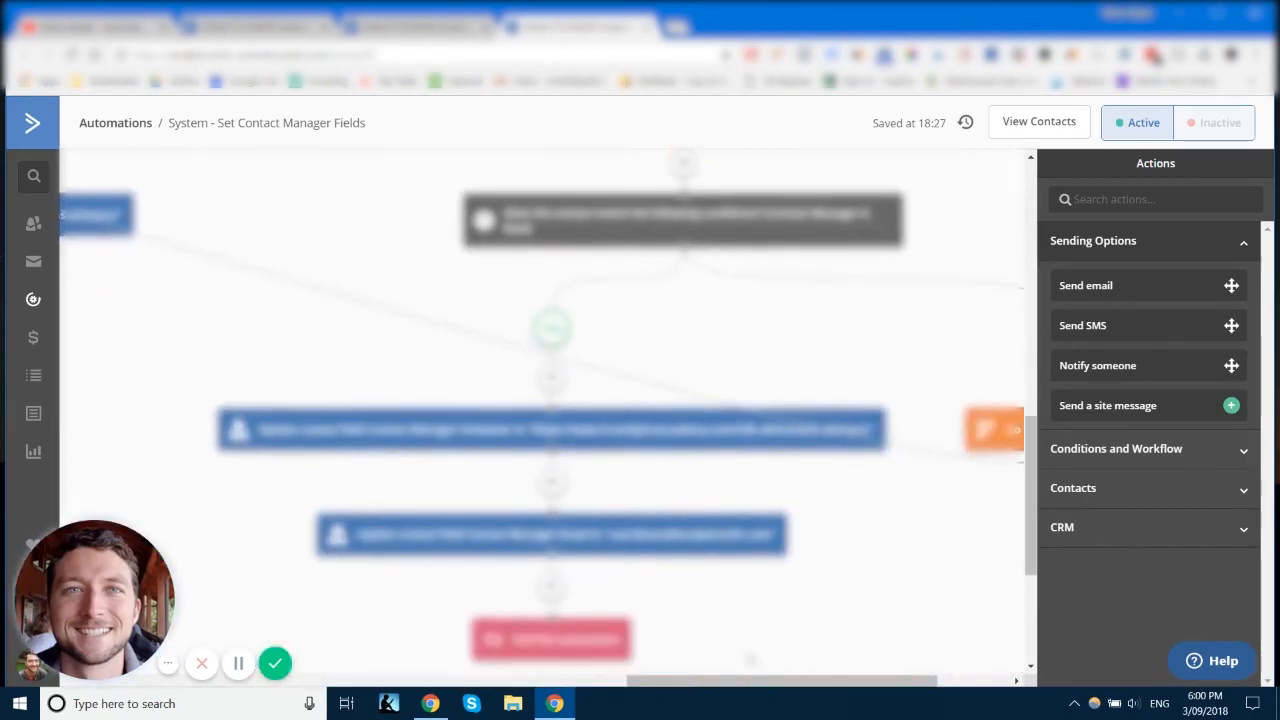
left_click_drag(801, 678, 874, 676)
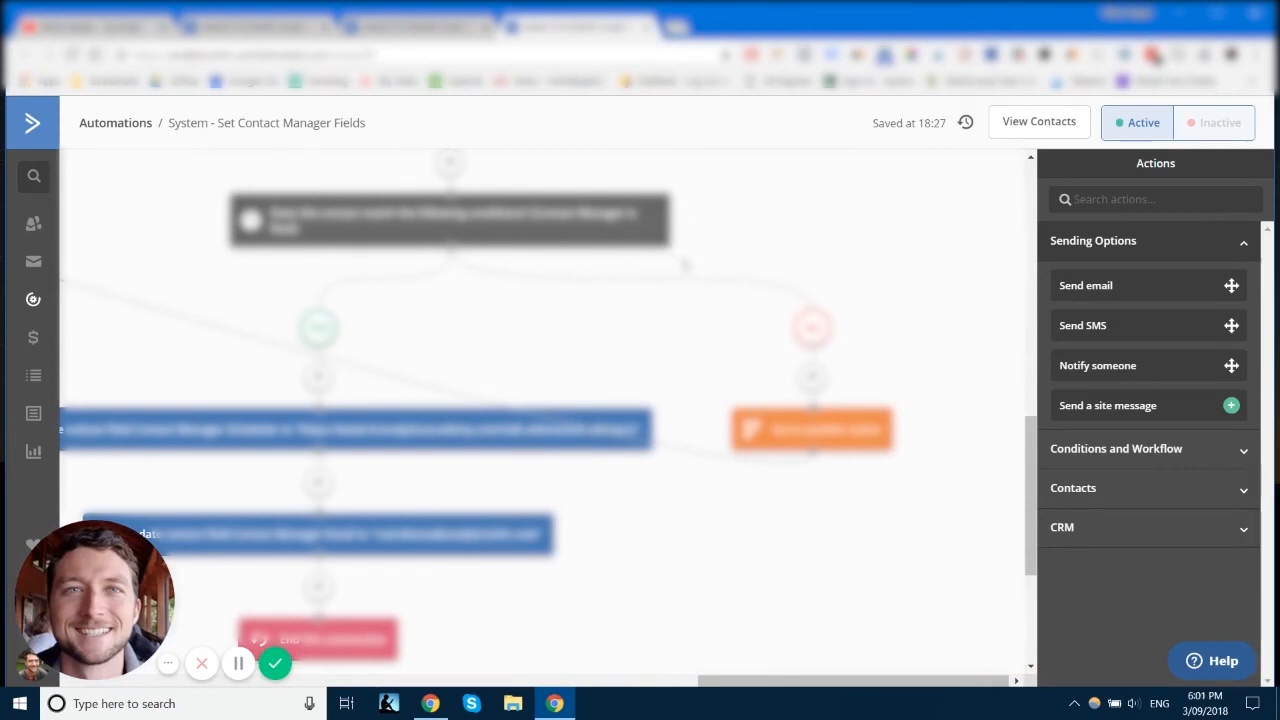
scroll(868, 460, "up", 3)
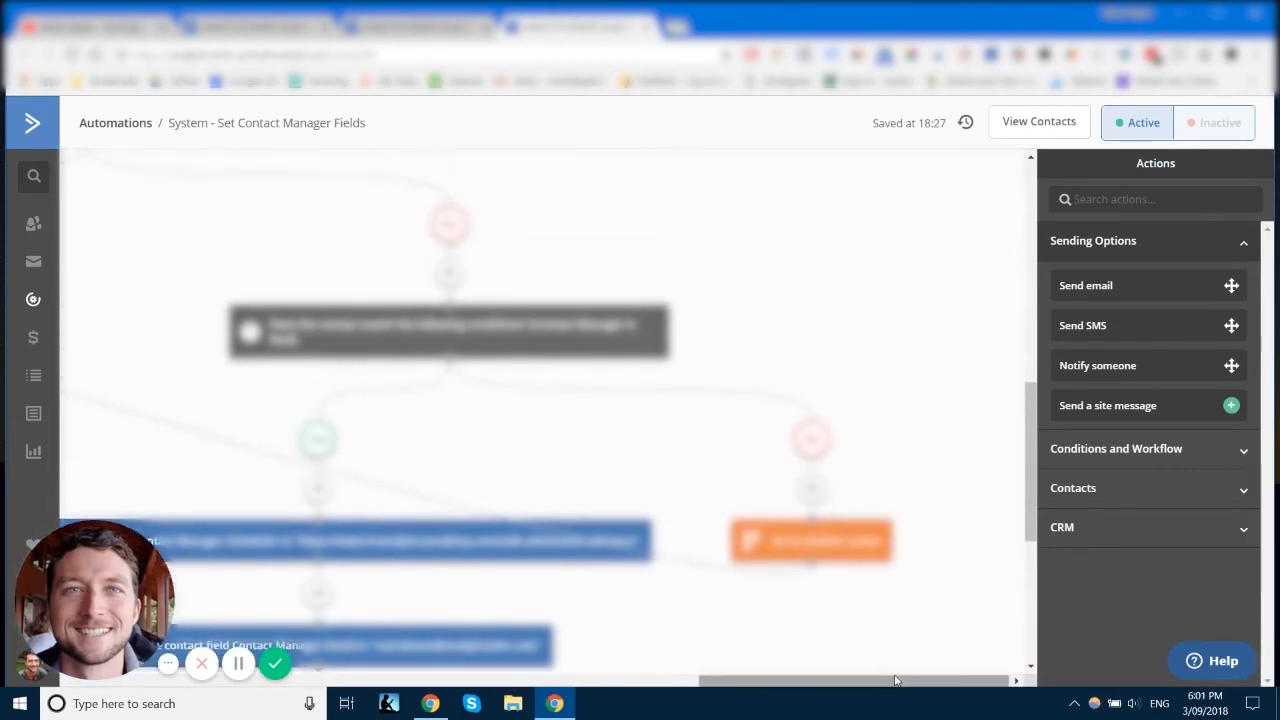
Examine the first Yes branch's contact field updates again and compare them with the final condition's Yes and No branches
left_click_drag(850, 679, 313, 651)
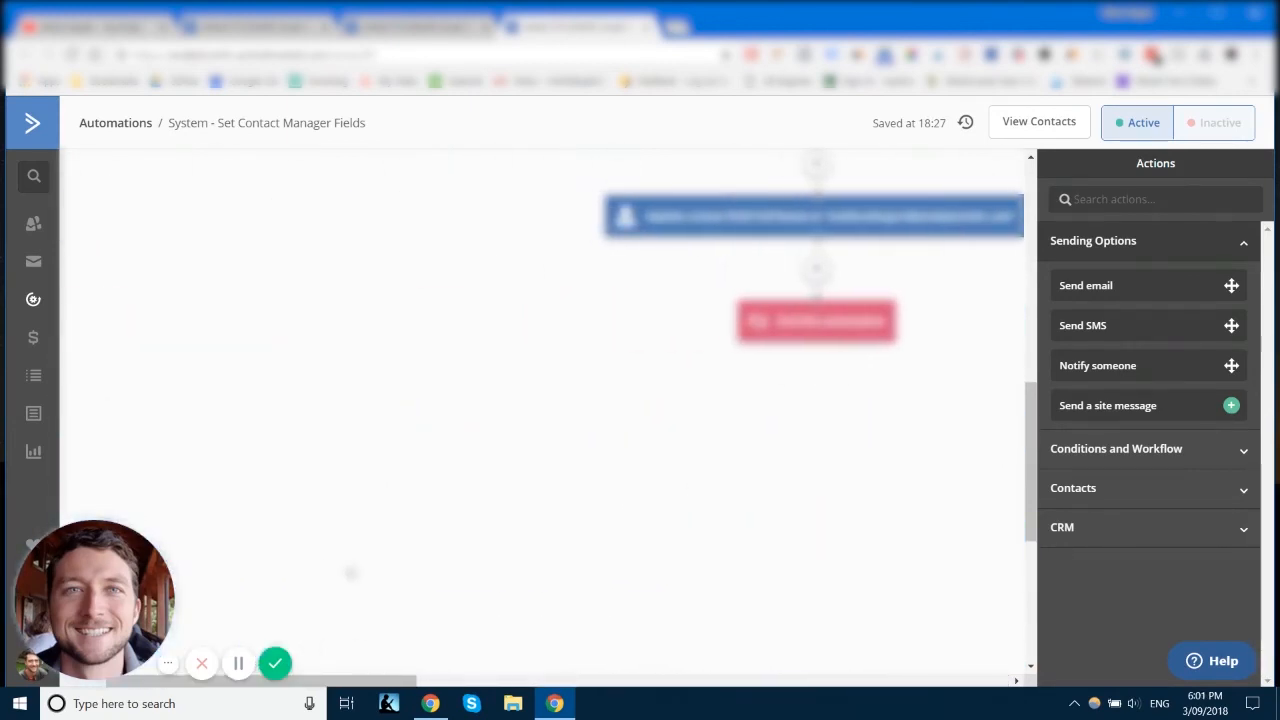
scroll(349, 571, "up", 5)
left_click_drag(401, 686, 272, 690)
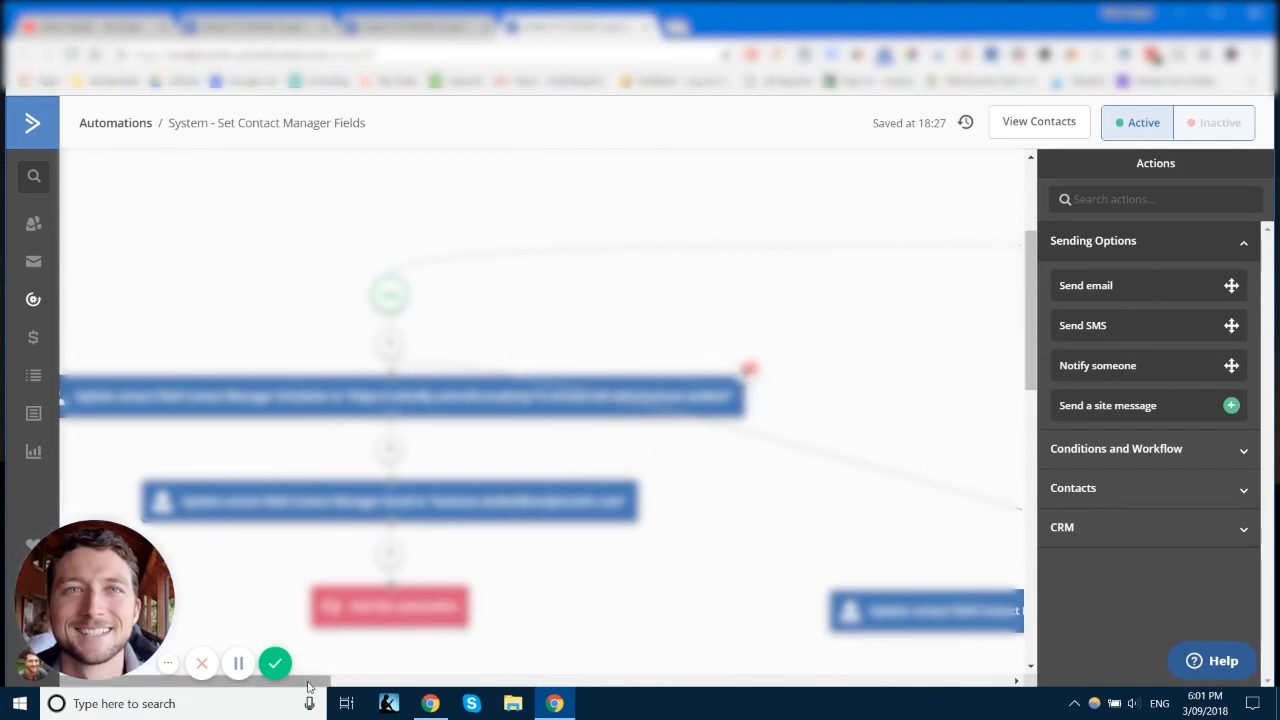
left_click_drag(196, 686, 770, 686)
scroll(744, 533, "down", 5)
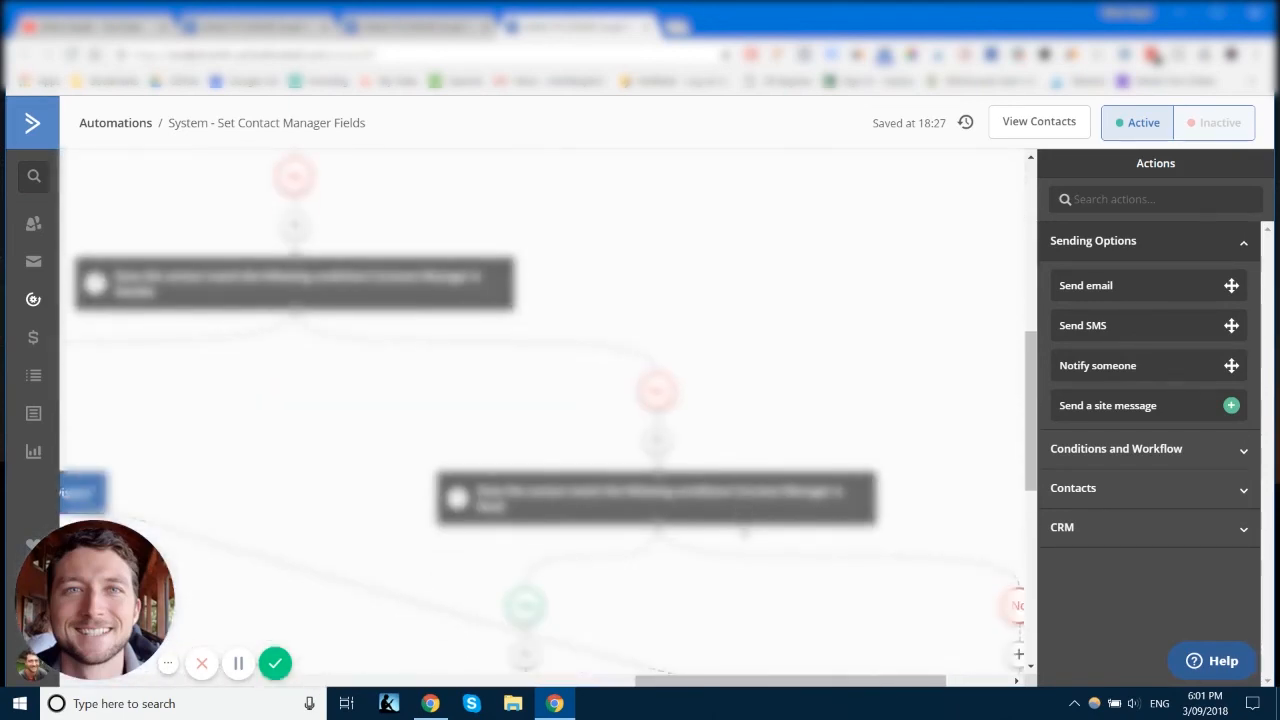
scroll(868, 682, "right", 5)
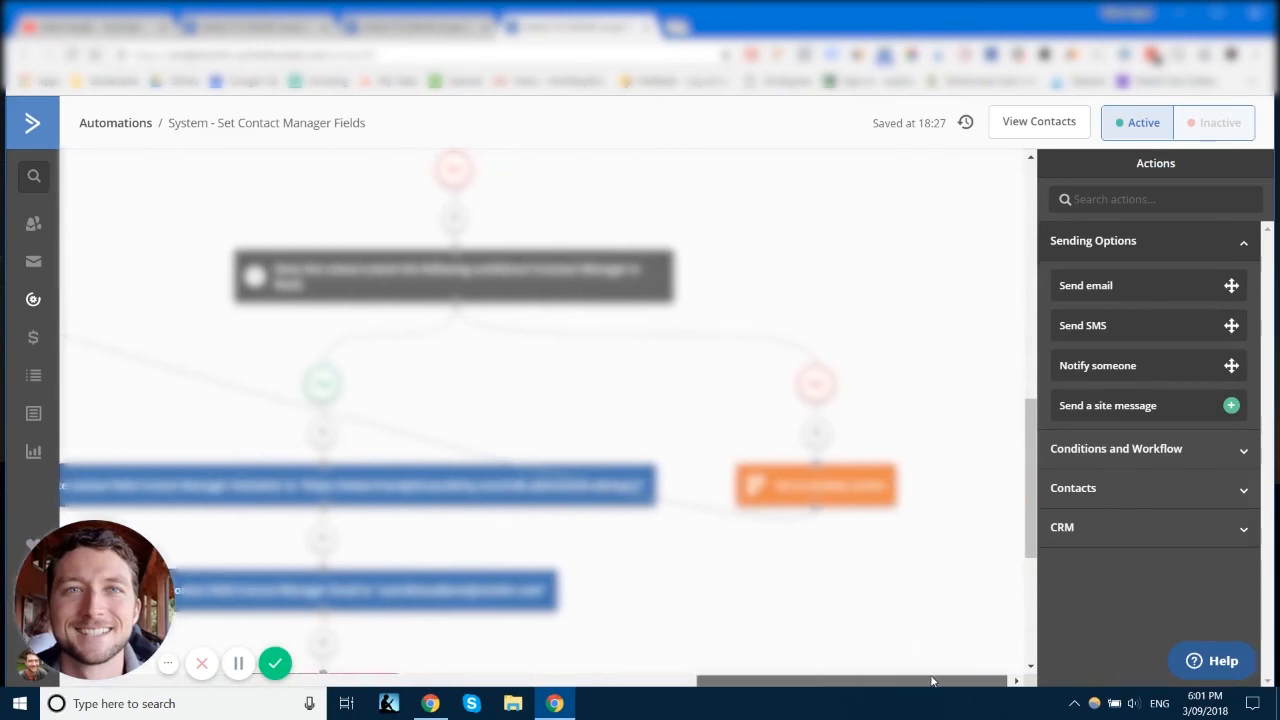
scroll(868, 682, "down", 5)
scroll(427, 591, "up", 2)
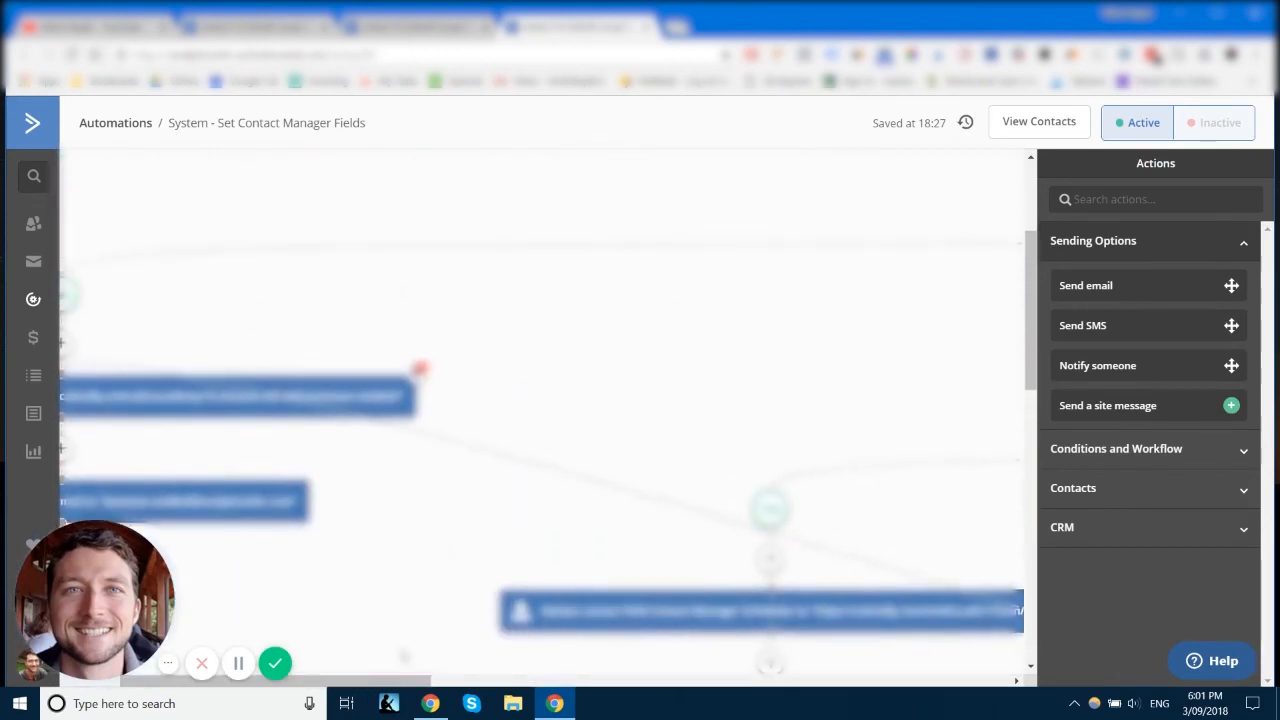
Review the first Yes branch once more, followed by the start trigger and the conditions beneath it
scroll(427, 591, "left", 3)
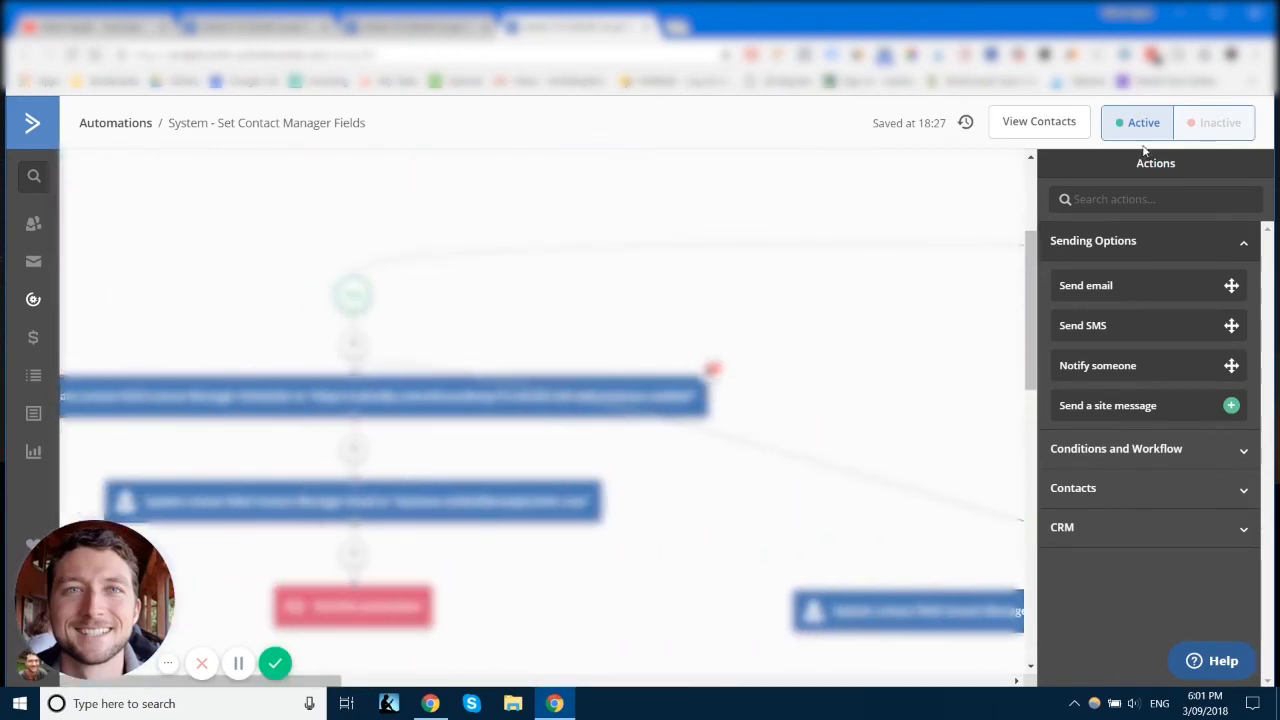
scroll(318, 680, "right", 3)
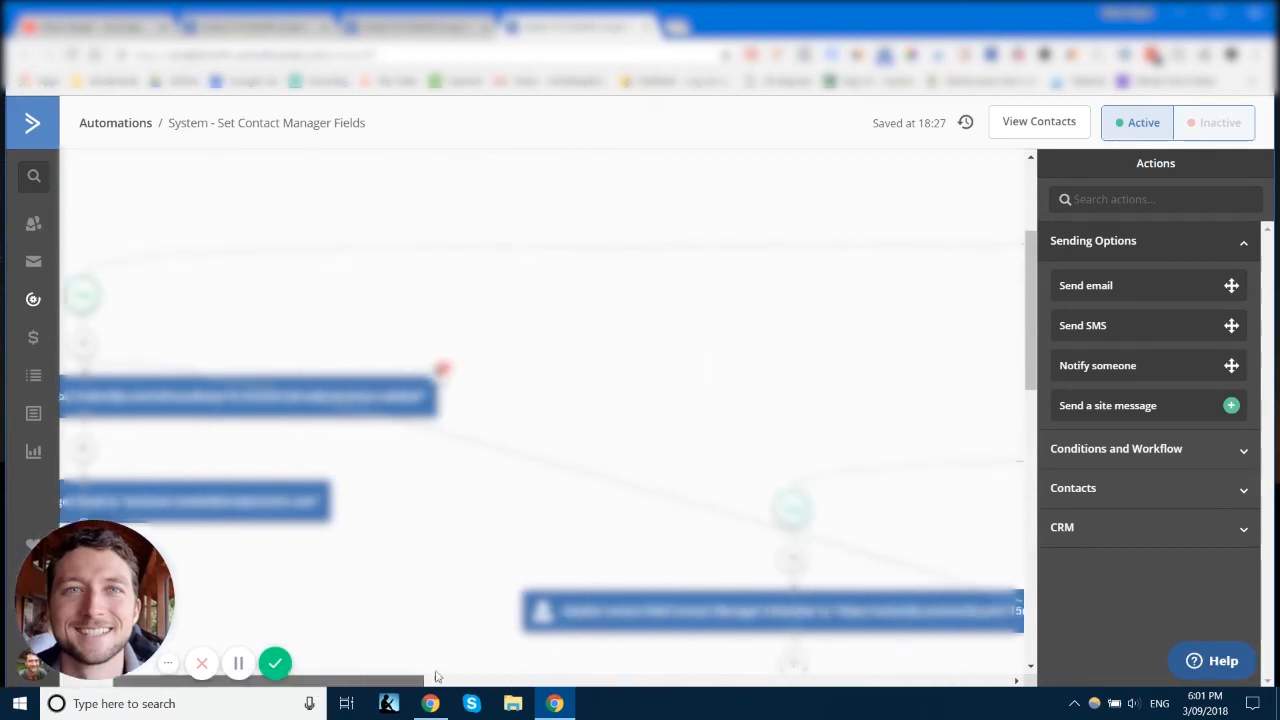
scroll(318, 680, "down", 3)
scroll(318, 680, "left", 3)
scroll(318, 680, "up", 3)
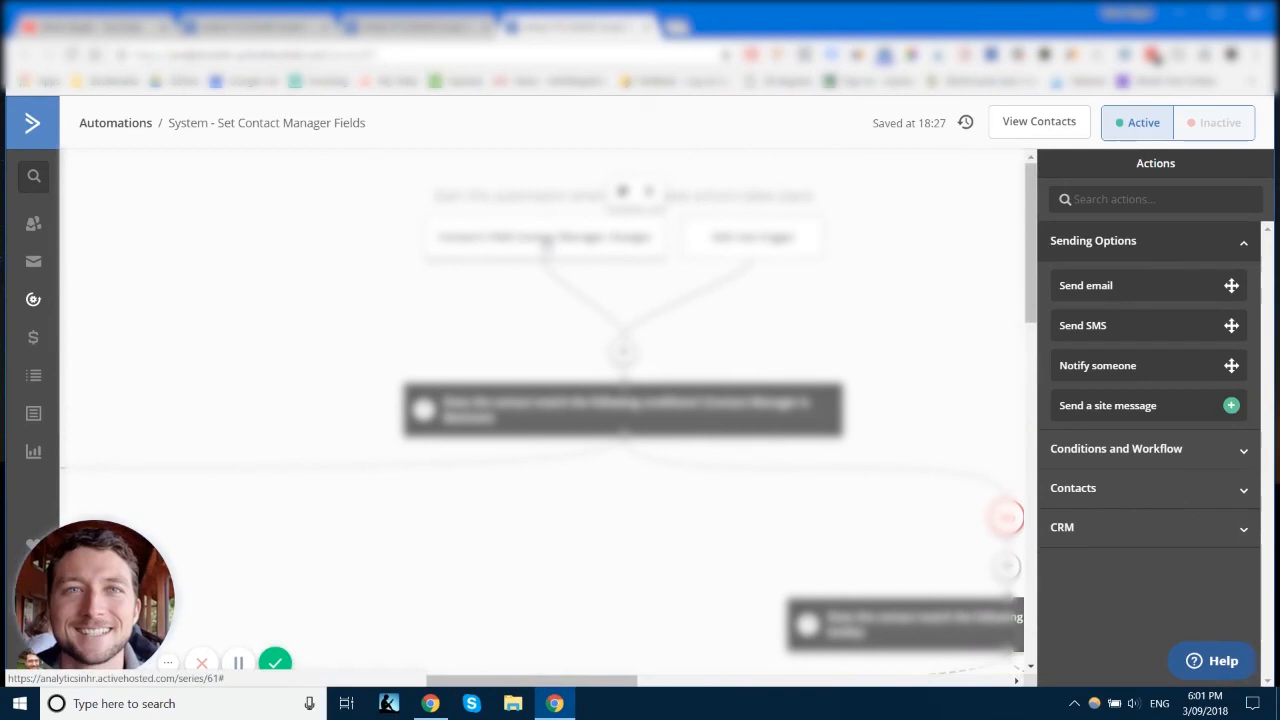
scroll(696, 426, "down", 1)
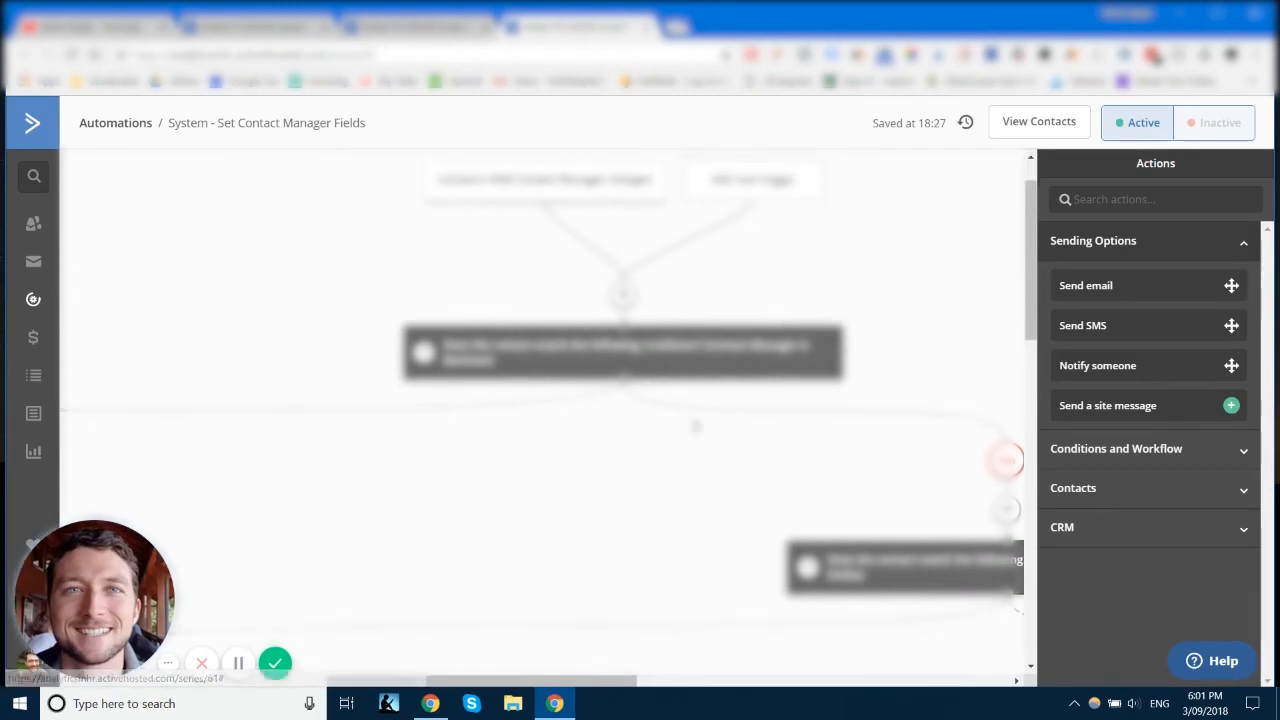
scroll(696, 426, "down", 4)
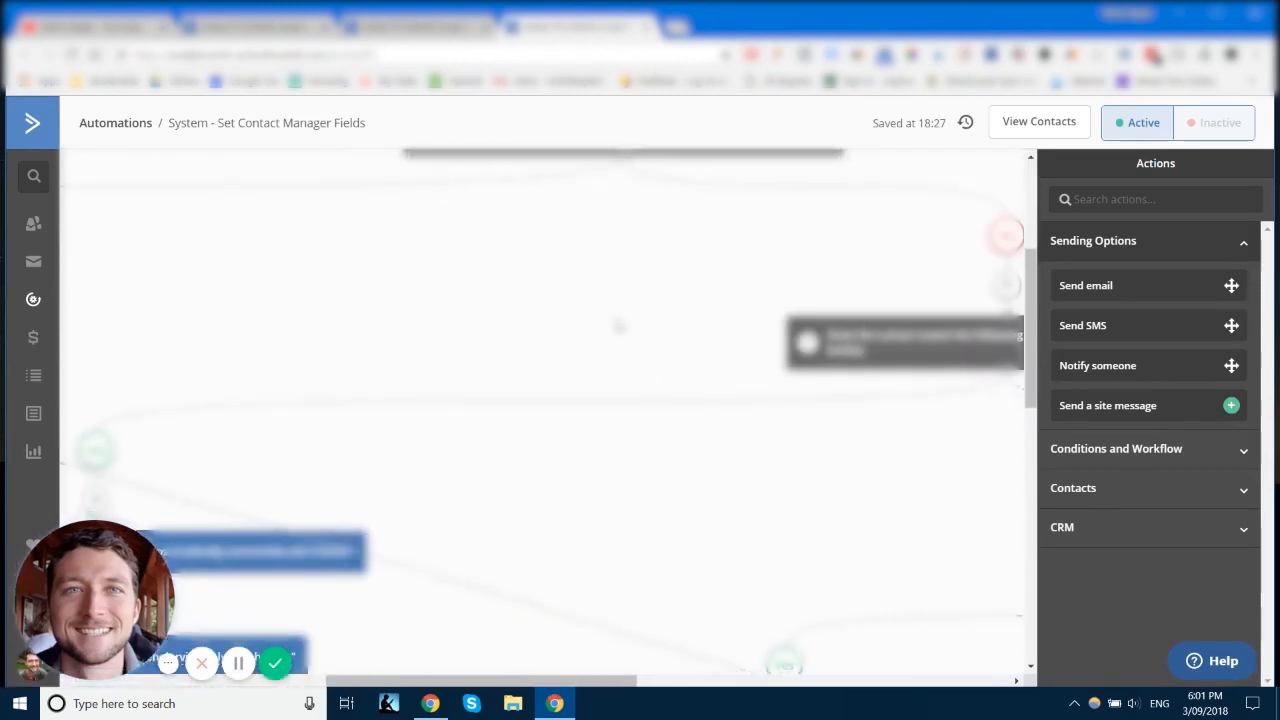
scroll(619, 326, "down", 4)
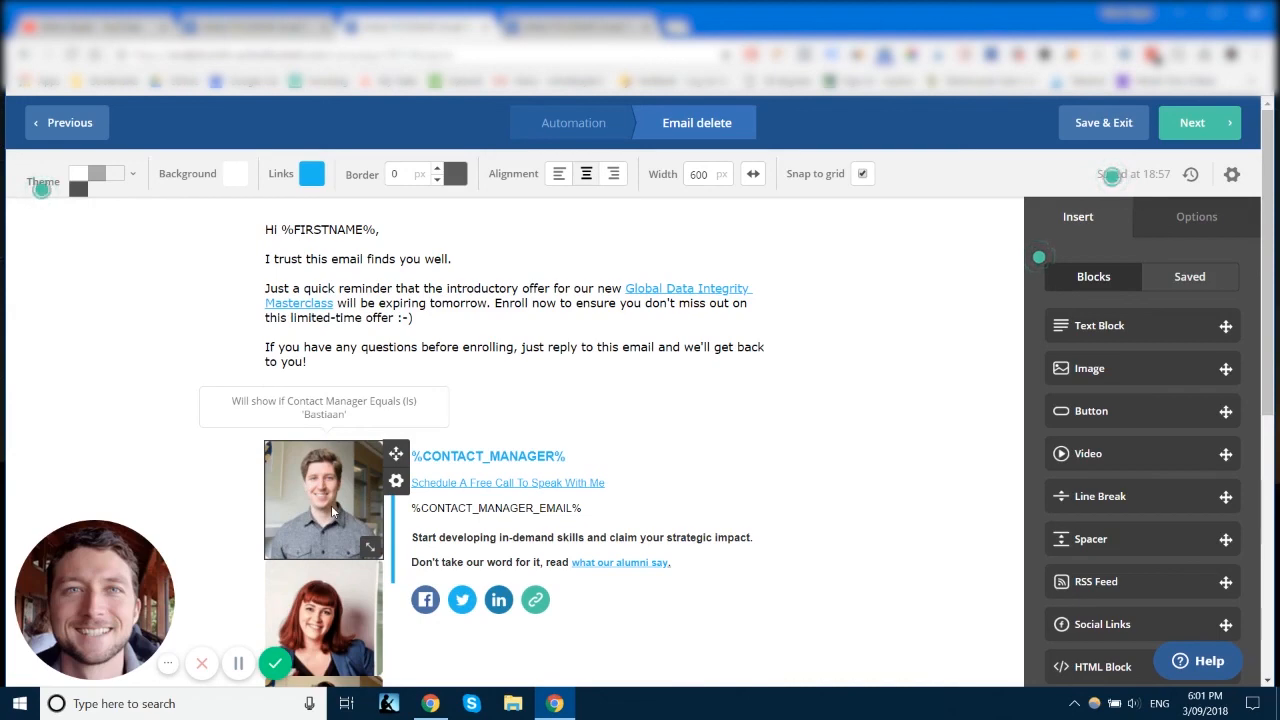
Recheck the Contact Manager display conditions on the email's stacked signature portraits, from the first to the last and back
scroll(343, 510, "down", 5)
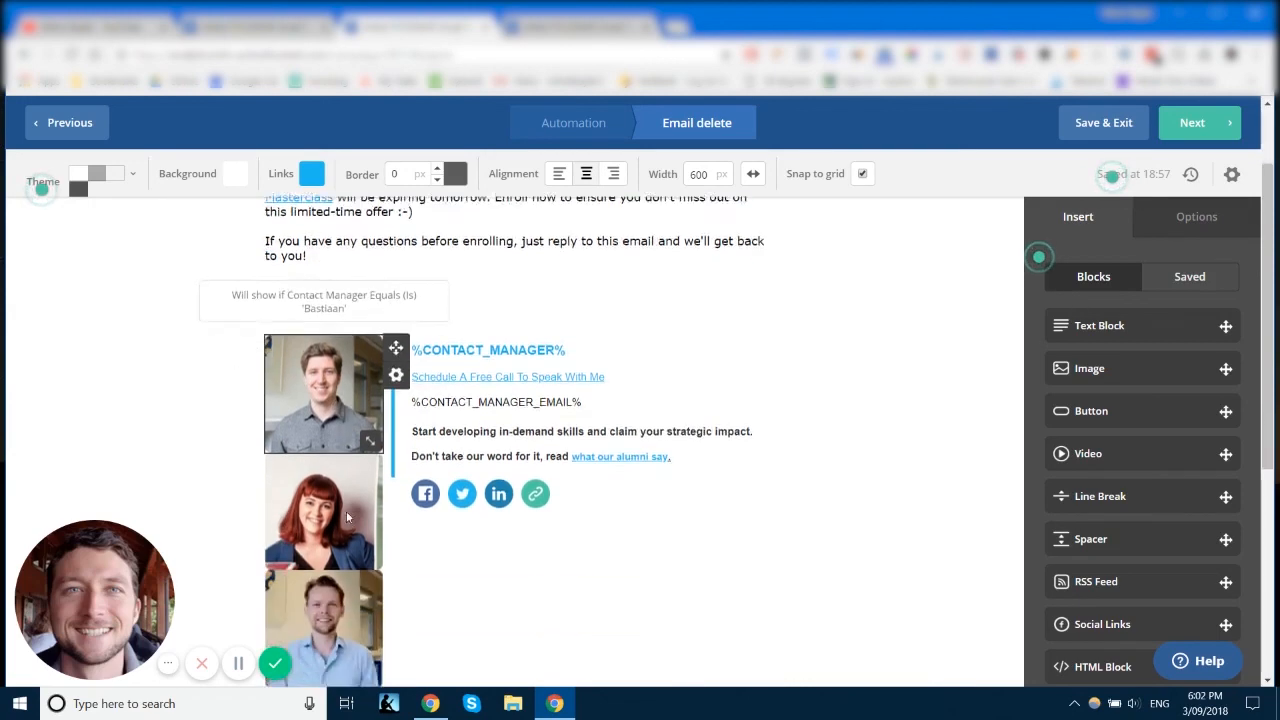
scroll(321, 387, "up", 4)
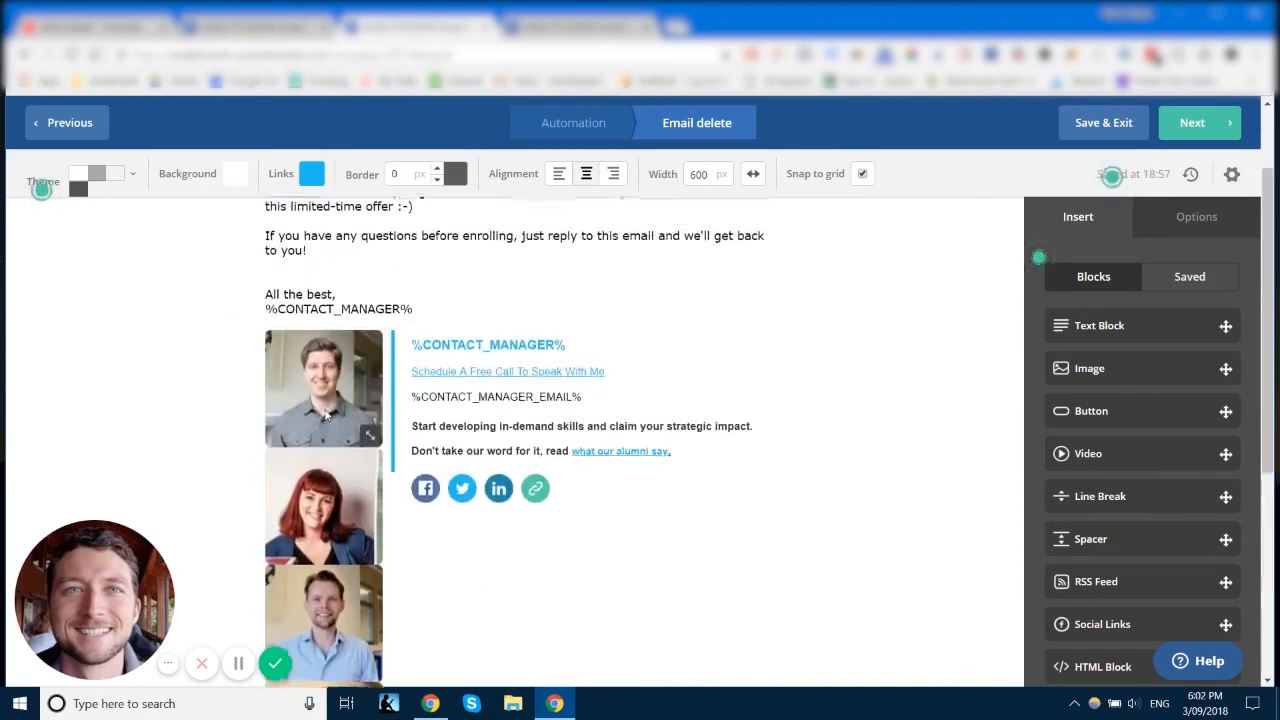
scroll(336, 422, "down", 3)
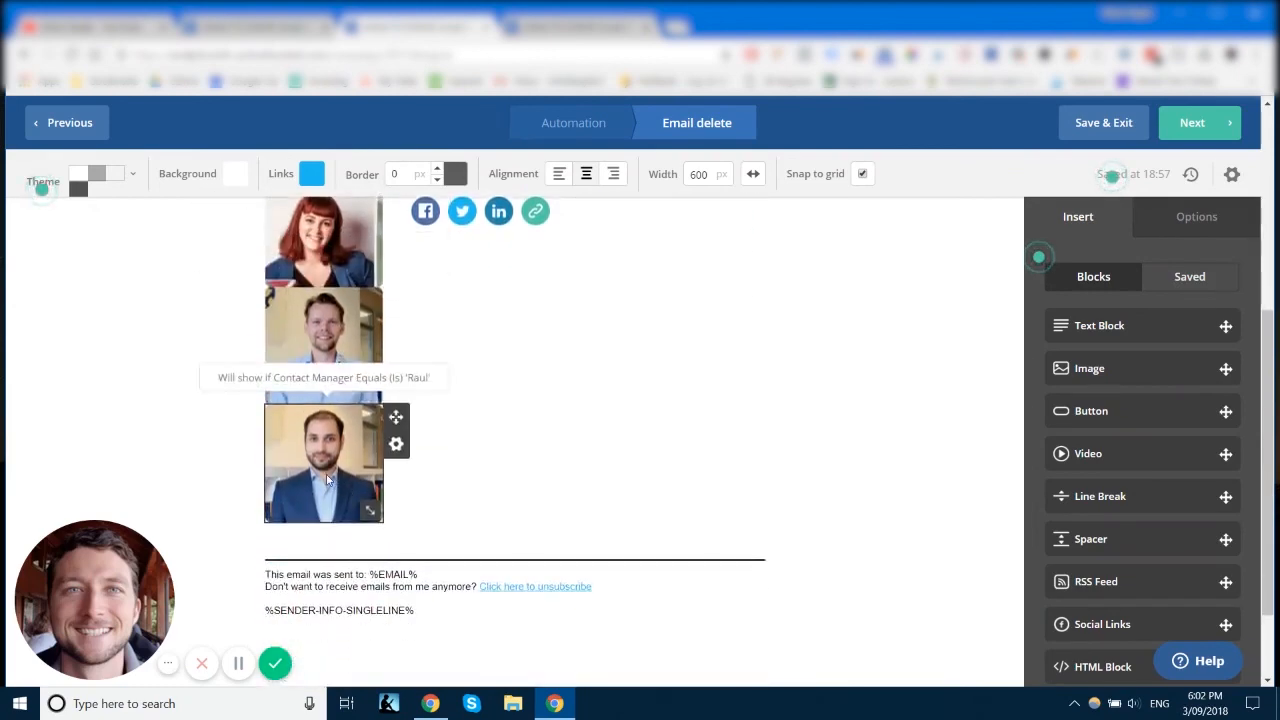
scroll(326, 474, "up", 2)
scroll(324, 430, "up", 2)
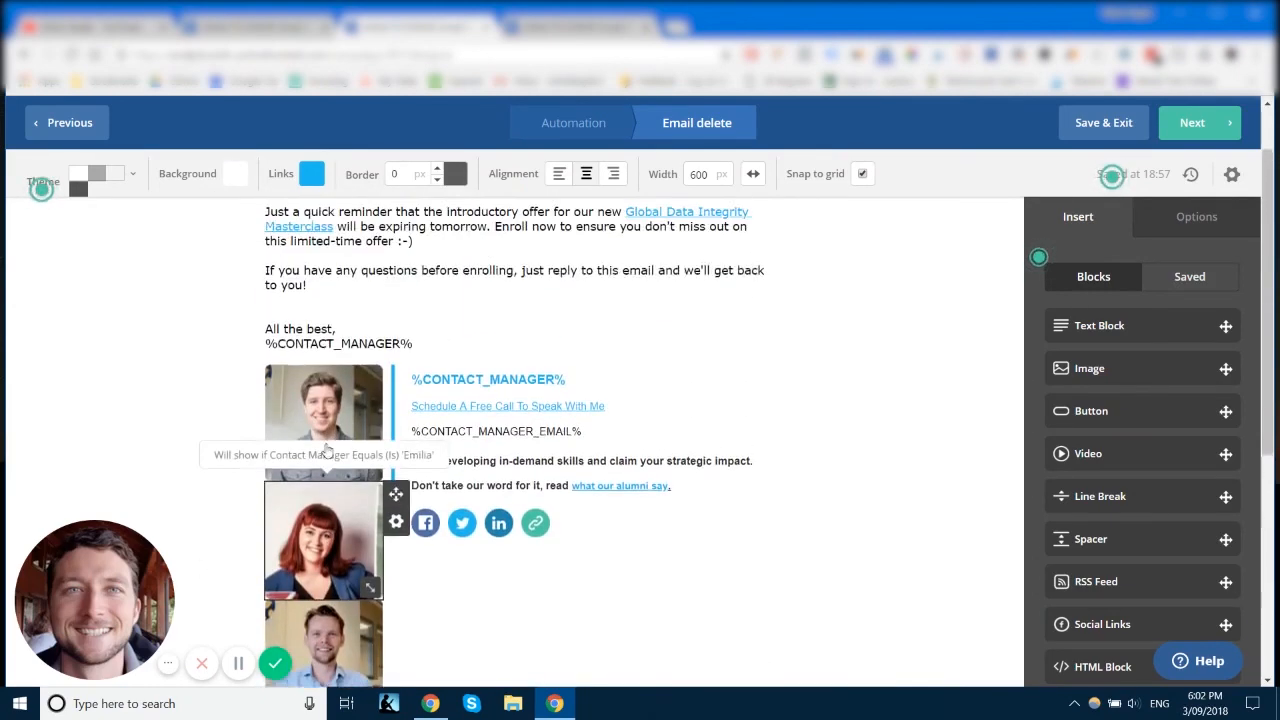
scroll(321, 465, "up", 1)
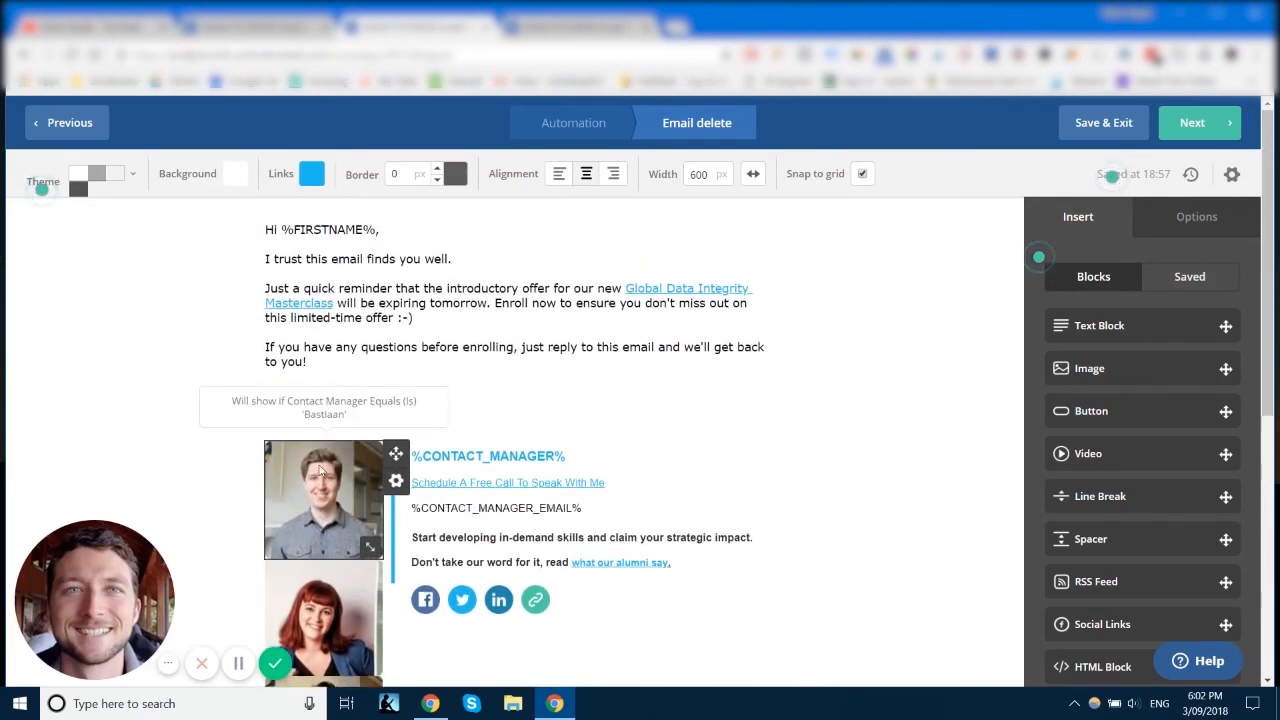